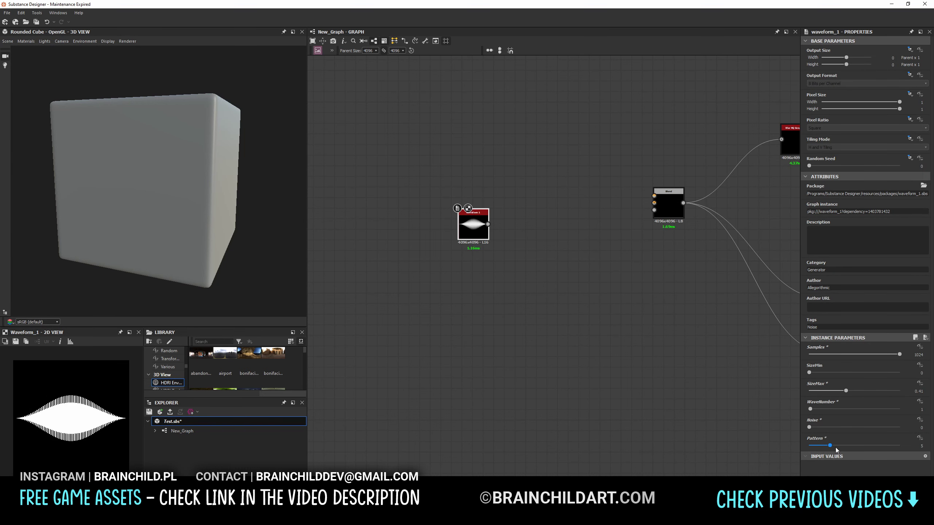
# Set Waveform Pattern to 2 and multiply it with a Gradient Linear in a Blend.
pyautogui.moveTo(835, 447); pyautogui.dragTo(810, 447)
pyautogui.moveTo(547, 258); pyautogui.dragTo(549, 270, button='middle')
pyautogui.moveTo(442, 217); pyautogui.dragTo(546, 224)
pyautogui.write('grad')
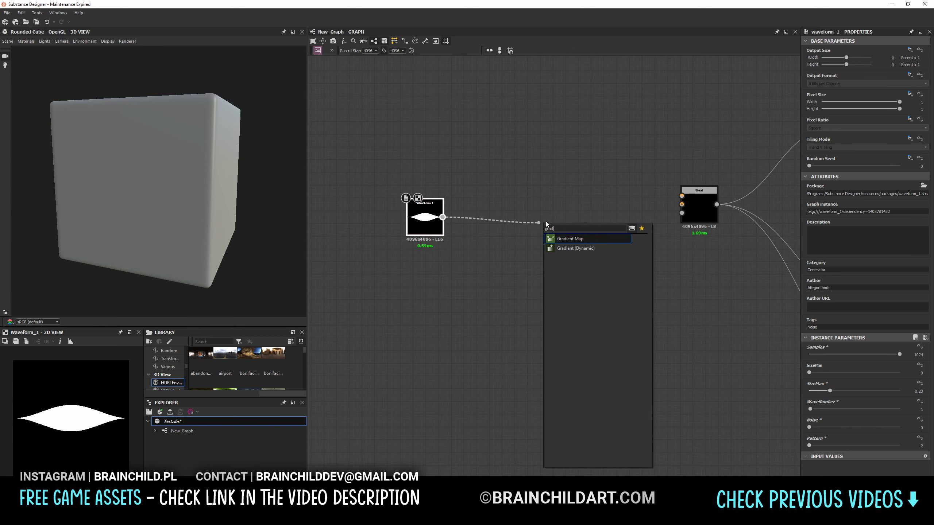
pyautogui.write('blend')
pyautogui.press('Return')
pyautogui.moveTo(437, 166); pyautogui.dragTo(541, 208)
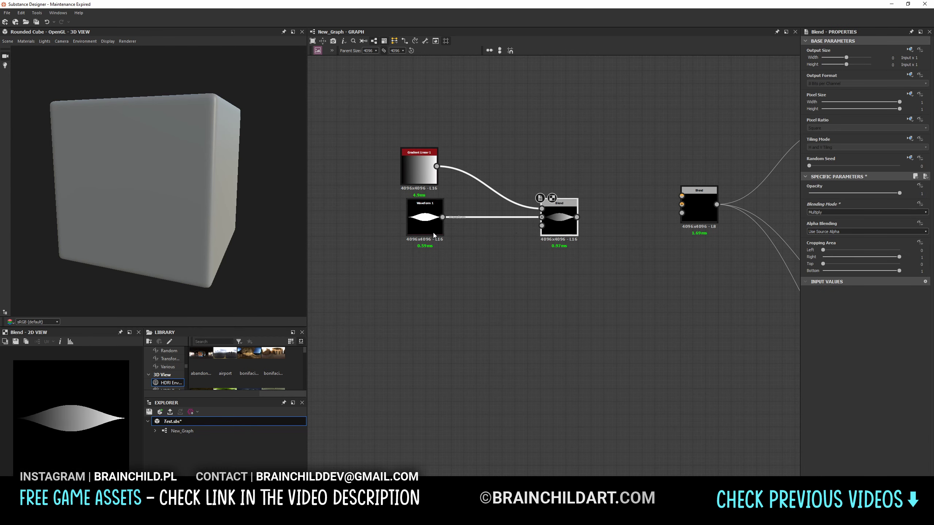
# Insert a Levels node on the gradient and raise the Waveform SizeMin to 0.49.
pyautogui.press('space')
pyautogui.write('levels')
pyautogui.press('Return')
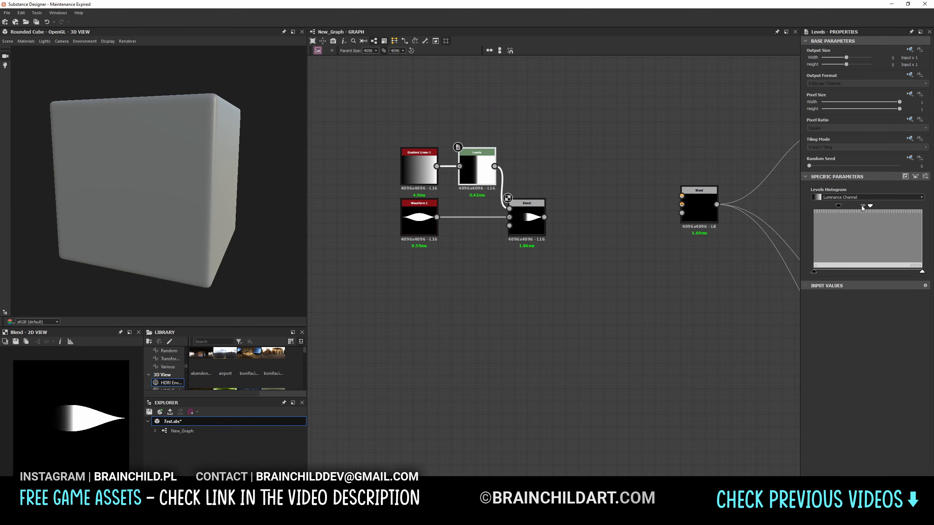
pyautogui.click(448, 240)
pyautogui.click(853, 372)
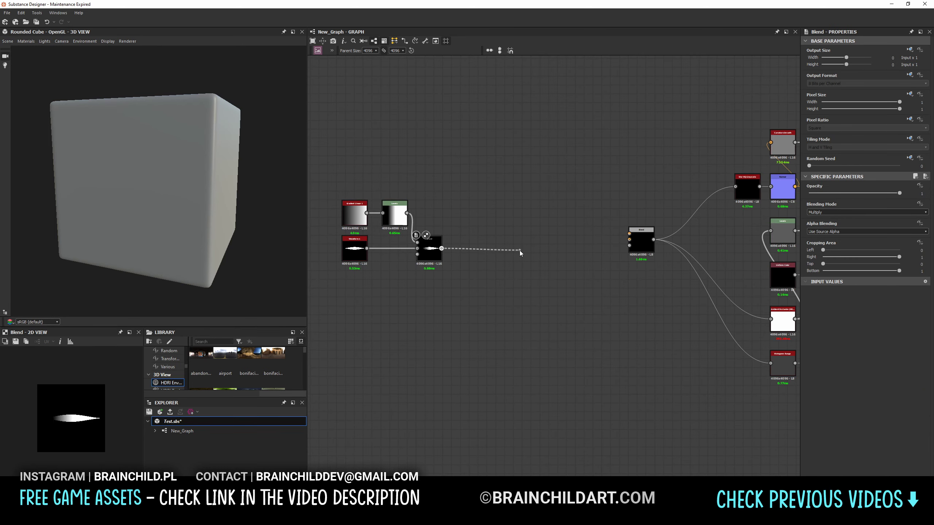
# Feed the blade shape into a new Tile Sampler and choose its Pattern Input.
pyautogui.moveTo(439, 256); pyautogui.dragTo(545, 265)
pyautogui.click(566, 191)
pyautogui.click(826, 422)
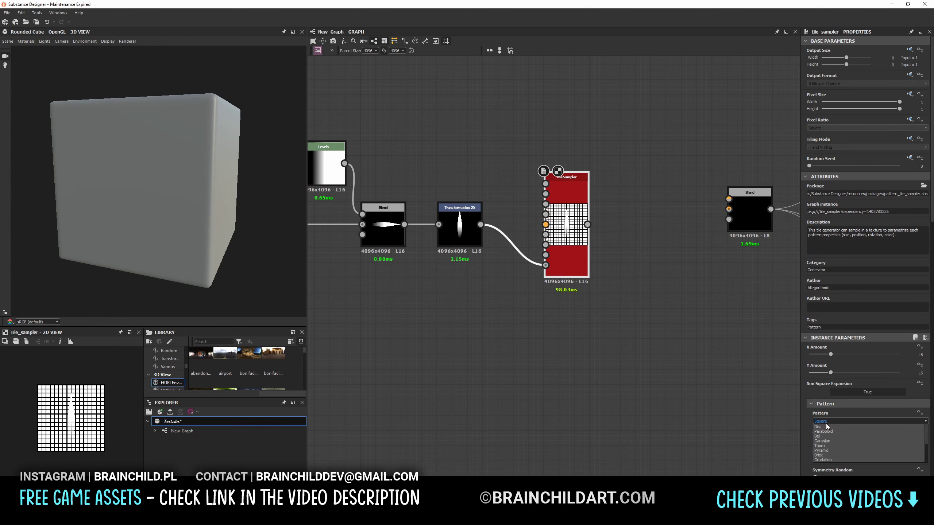
pyautogui.scroll(-5, 841, 403)
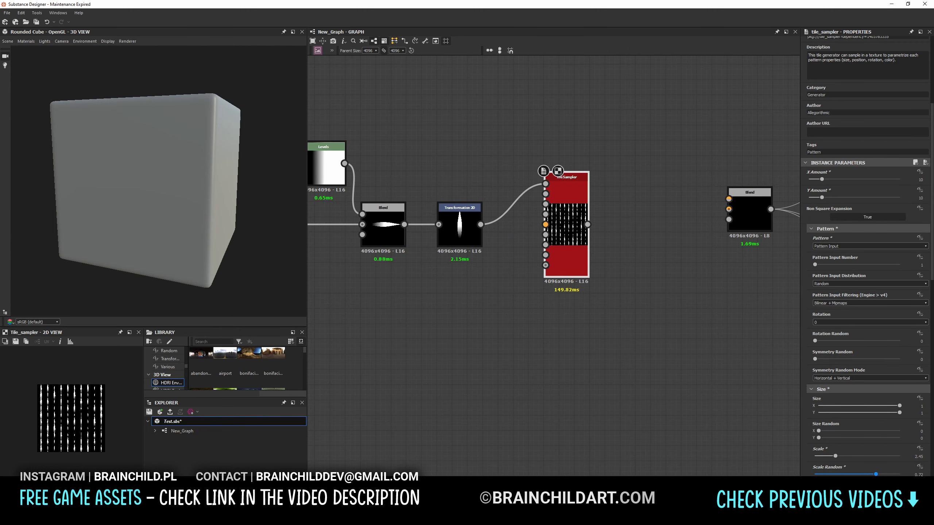
pyautogui.scroll(-3, 818, 326)
pyautogui.scroll(-4, 817, 326)
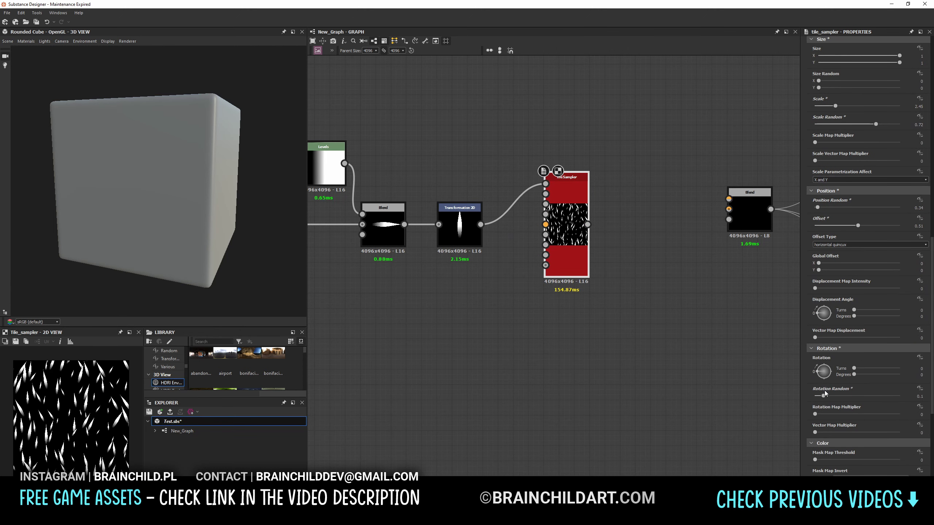
pyautogui.scroll(-3, 829, 385)
pyautogui.scroll(-2, 834, 382)
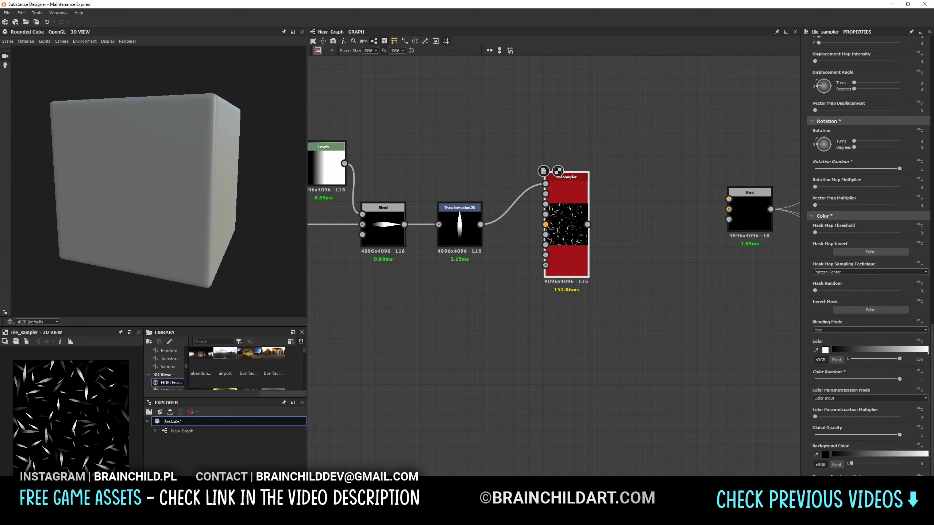
pyautogui.scroll(5, 854, 368)
pyautogui.scroll(5, 855, 367)
# Raise the scattered blade scale to 5.97 and adjust grass height contrast with Levels.
pyautogui.moveTo(842, 383); pyautogui.dragTo(866, 383)
pyautogui.moveTo(625, 331); pyautogui.dragTo(508, 333, button='middle')
pyautogui.moveTo(154, 121); pyautogui.dragTo(179, 97)
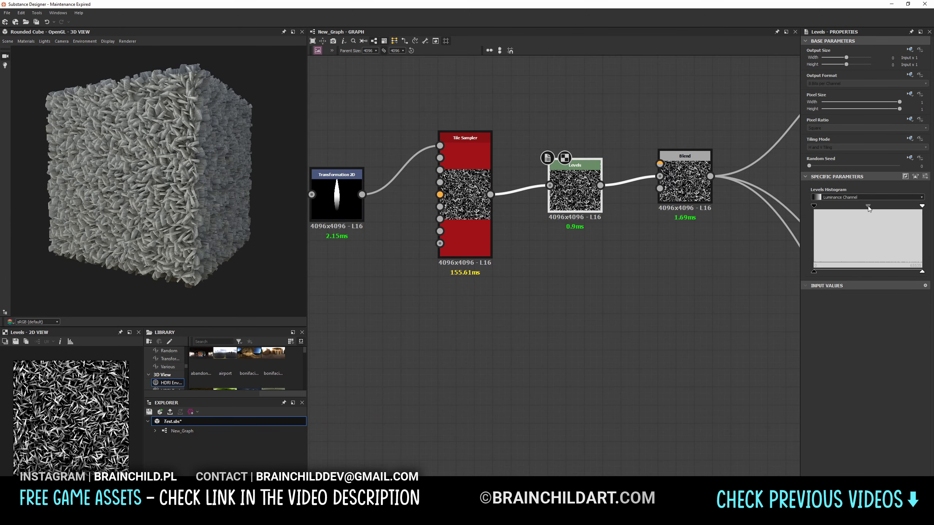
pyautogui.moveTo(869, 206); pyautogui.dragTo(858, 206)
pyautogui.moveTo(922, 271); pyautogui.dragTo(840, 271)
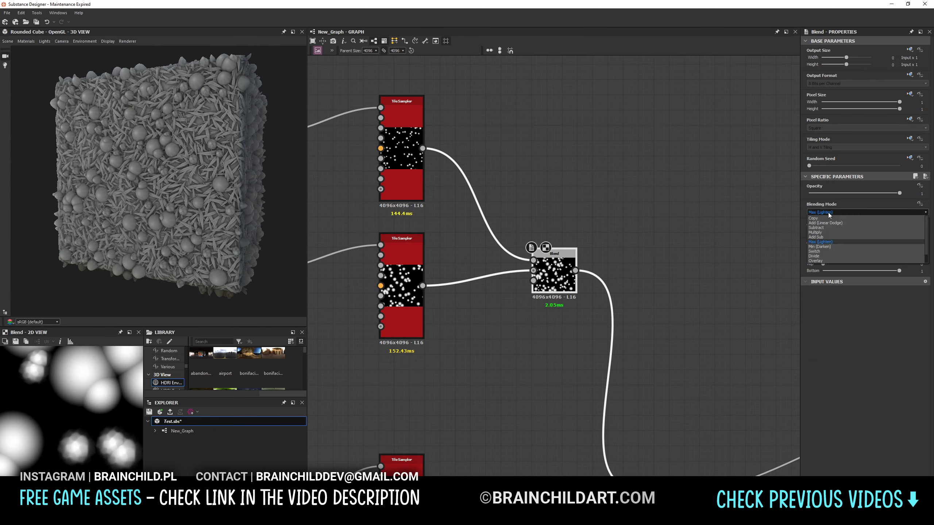
# Switch the stone Blend to Add Sub and lift the stone mask's Levels low and black points.
pyautogui.click(833, 209)
pyautogui.scroll(-1, 833, 212)
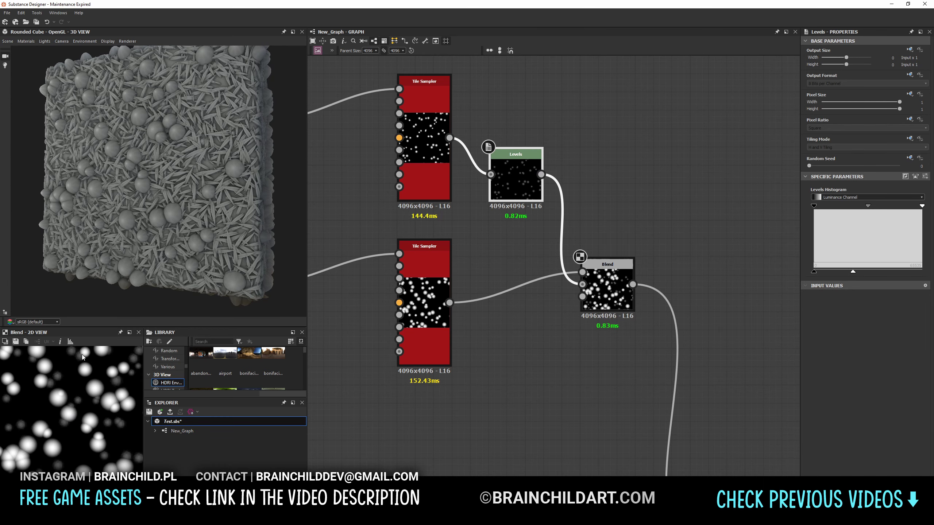
pyautogui.click(828, 268)
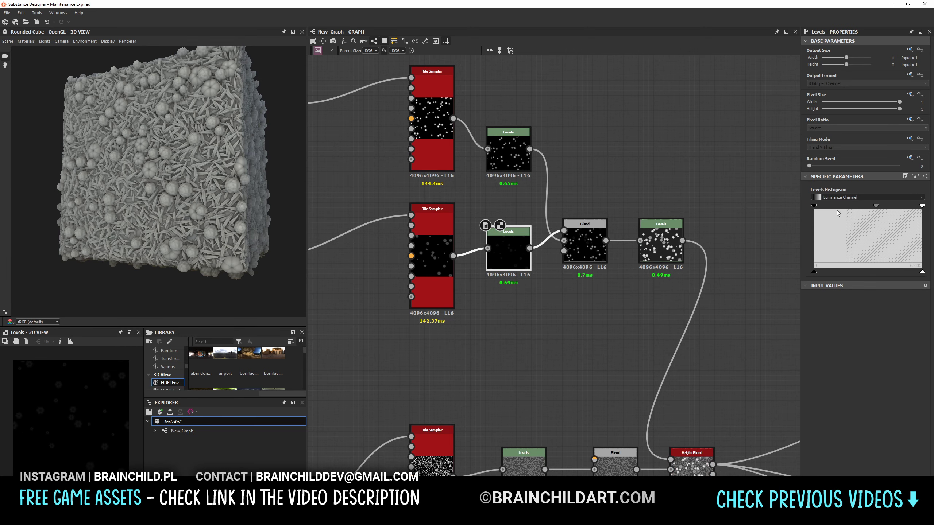
pyautogui.moveTo(813, 206); pyautogui.dragTo(832, 206)
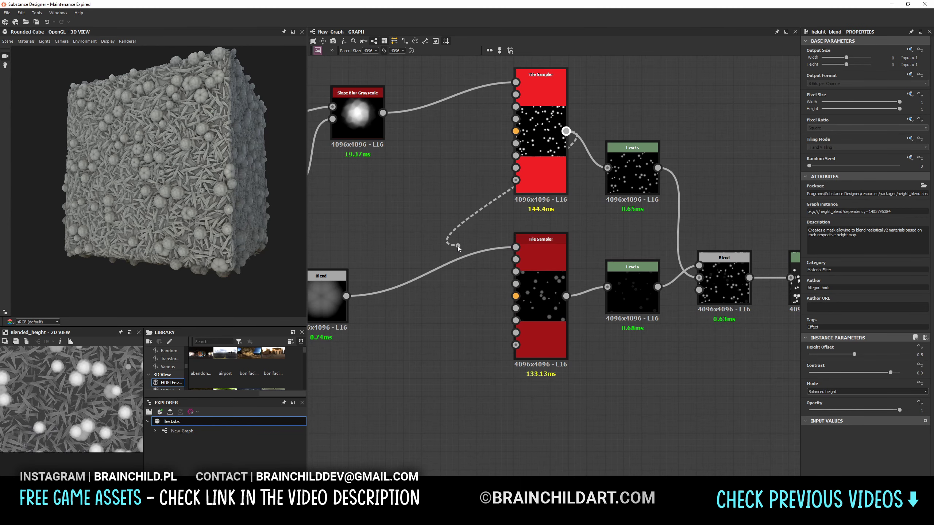
# Lower the stone Tile Sampler's Mask Map Threshold and raise its Scale and Scale Random.
pyautogui.click(543, 312)
pyautogui.scroll(-10, 859, 426)
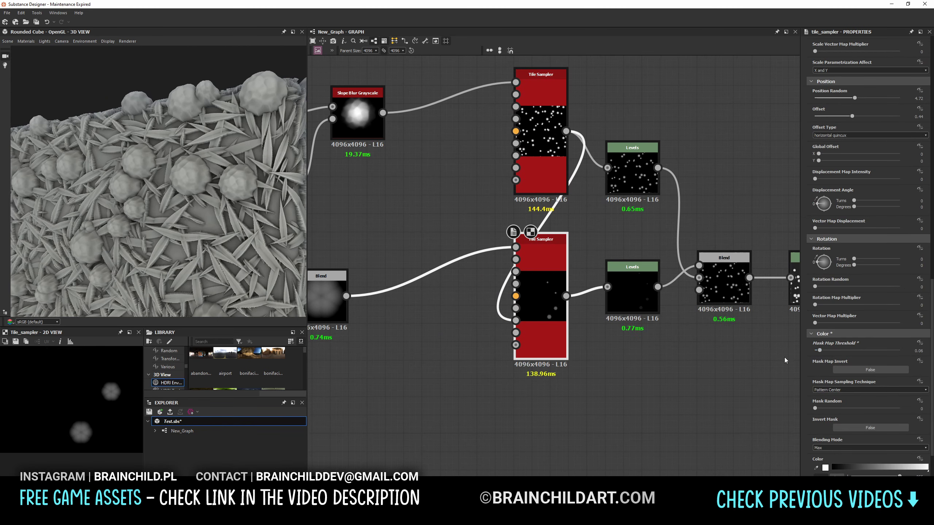
pyautogui.scroll(-3, 856, 294)
pyautogui.moveTo(820, 232); pyautogui.dragTo(819, 233)
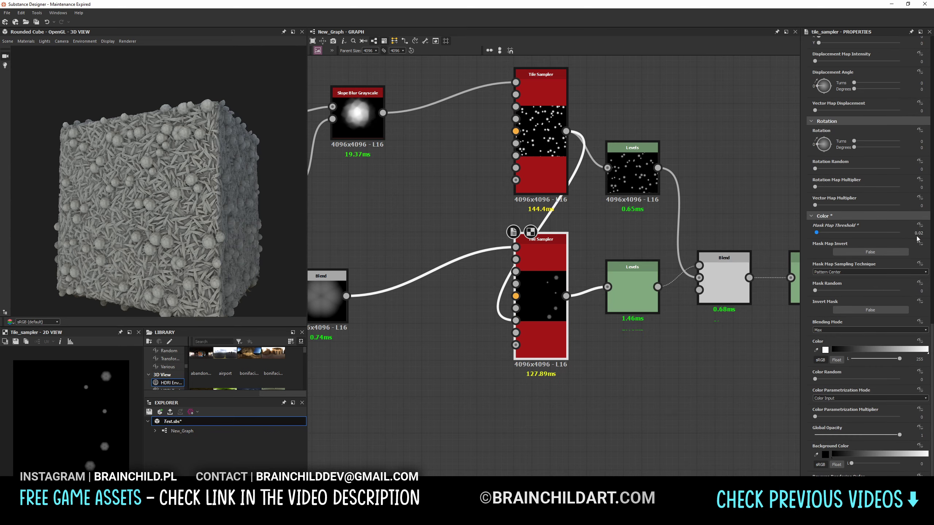
pyautogui.scroll(15, 825, 142)
pyautogui.scroll(-3, 845, 114)
pyautogui.moveTo(819, 228); pyautogui.dragTo(830, 232)
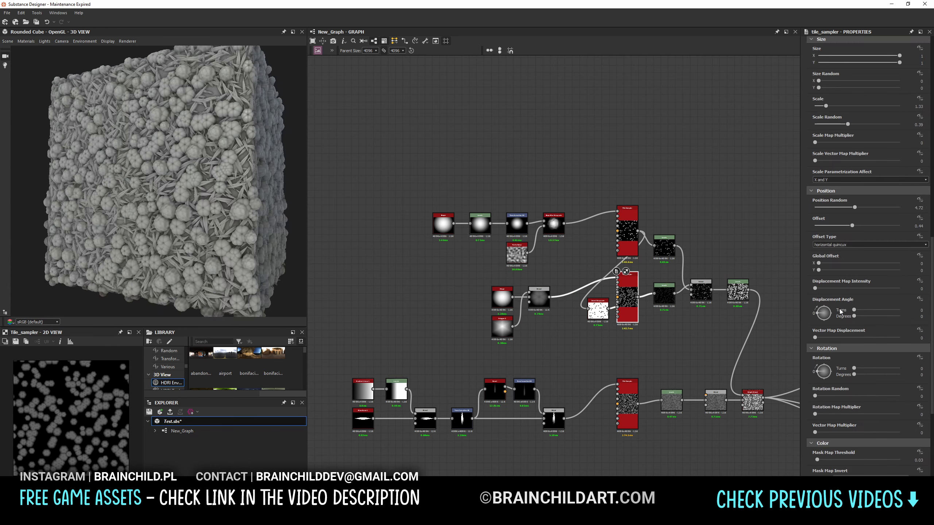
pyautogui.scroll(10, 883, 329)
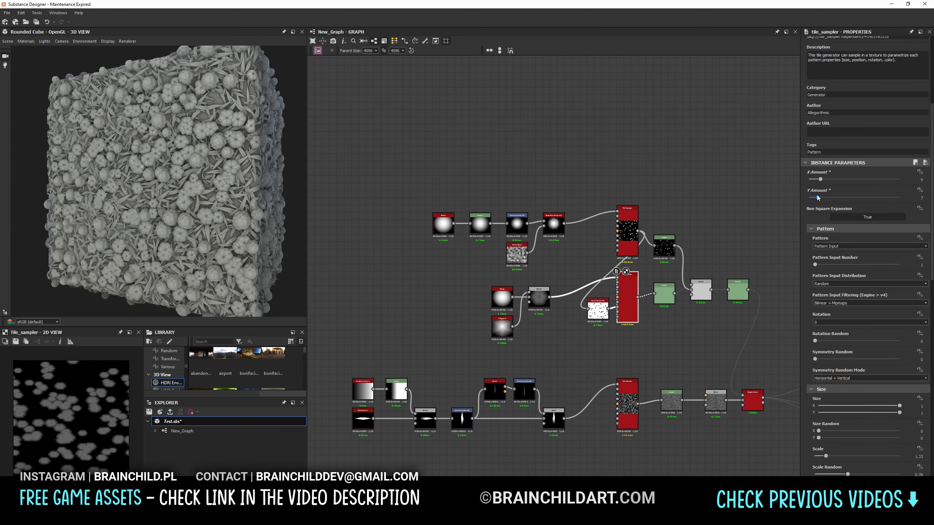
pyautogui.moveTo(815, 321); pyautogui.dragTo(847, 321)
# Insert a Levels after the stone Transformation 2D and shift its mid-tones darker.
pyautogui.click(554, 223)
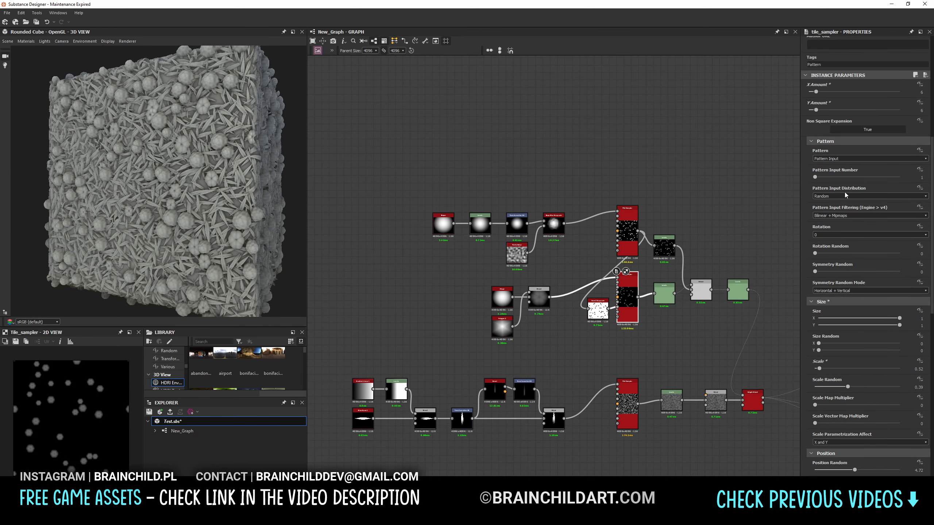
pyautogui.scroll(3, 496, 239)
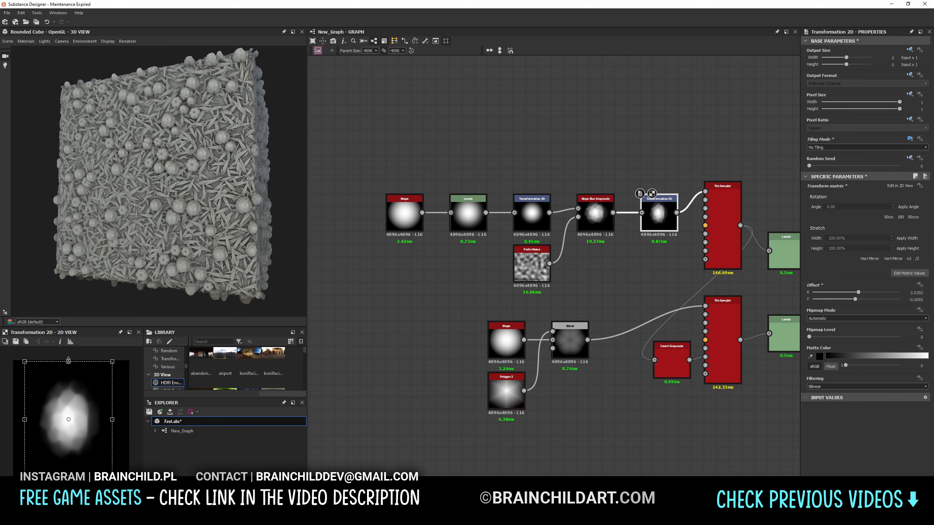
pyautogui.scroll(3, 551, 236)
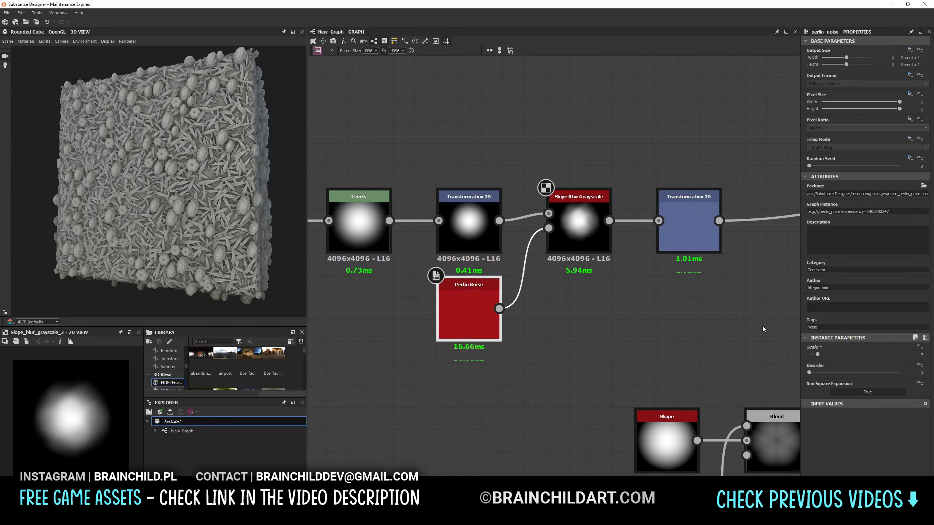
pyautogui.press('space')
pyautogui.click(573, 308)
pyautogui.moveTo(862, 205); pyautogui.dragTo(867, 207)
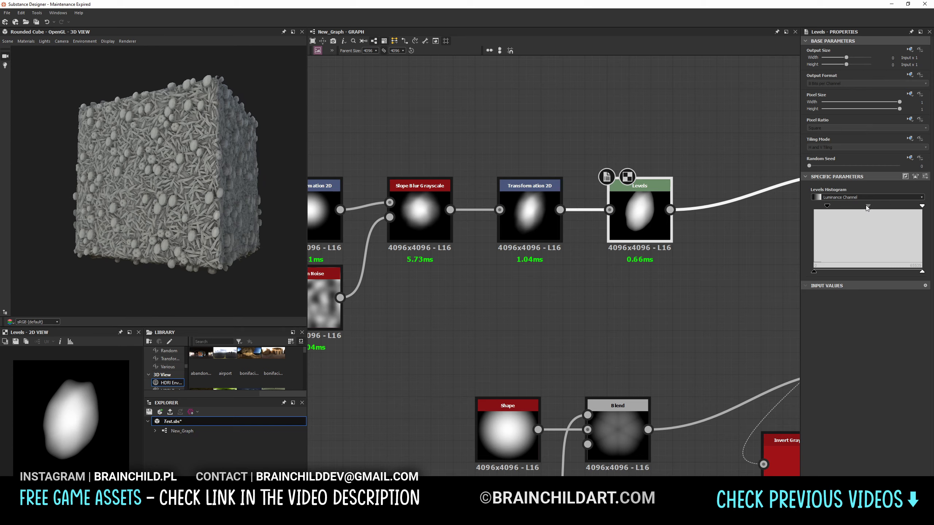
pyautogui.scroll(-4, 551, 257)
pyautogui.click(581, 180)
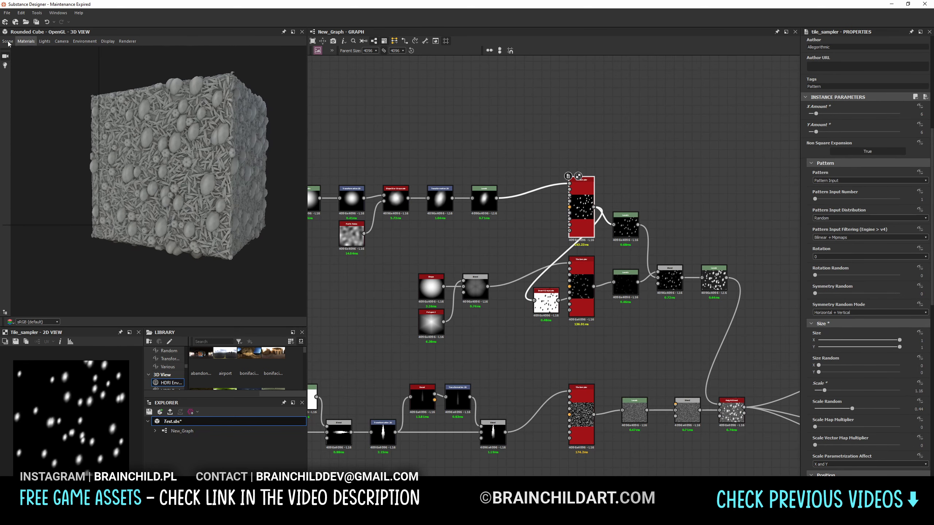
# Raise the grass blade Tile Sampler scale to 8.33.
pyautogui.scroll(1, 212, 185)
pyautogui.scroll(-3, 367, 239)
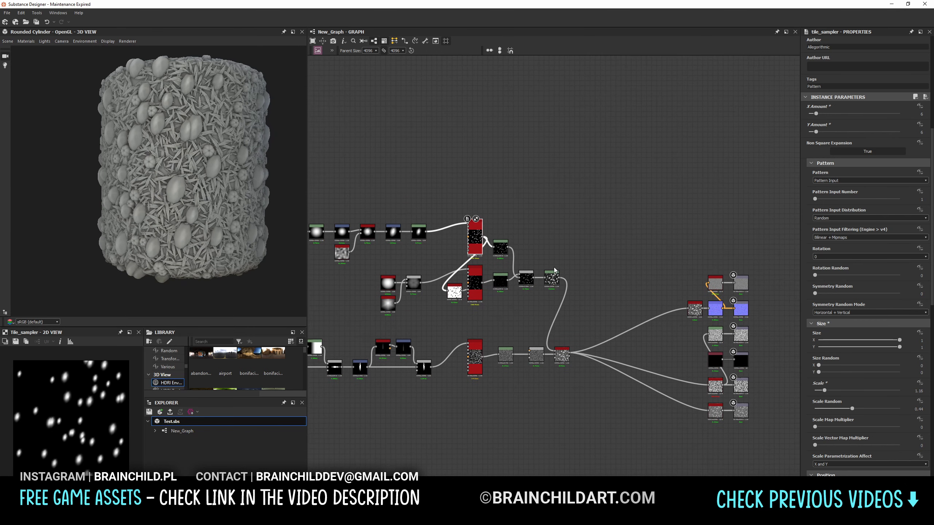
pyautogui.scroll(5, 582, 387)
pyautogui.click(521, 295)
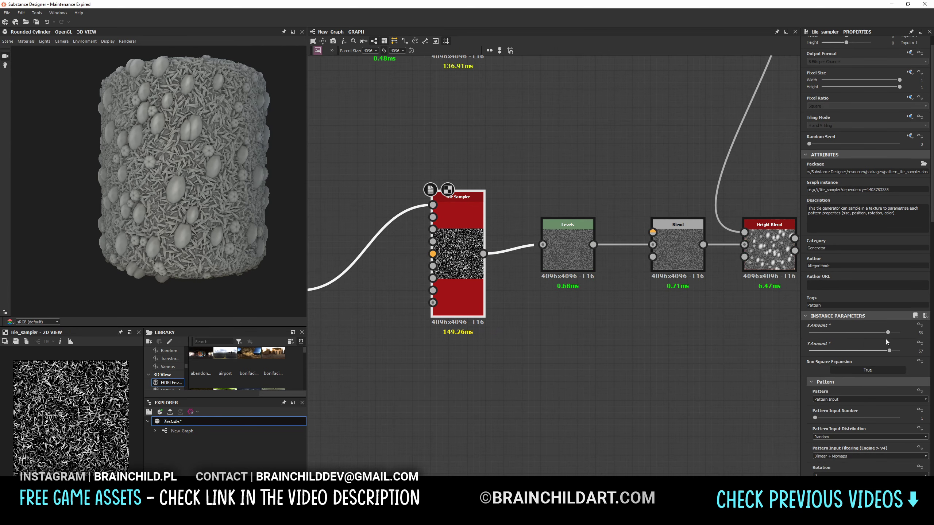
pyautogui.scroll(-5, 883, 337)
pyautogui.moveTo(880, 347); pyautogui.dragTo(885, 347)
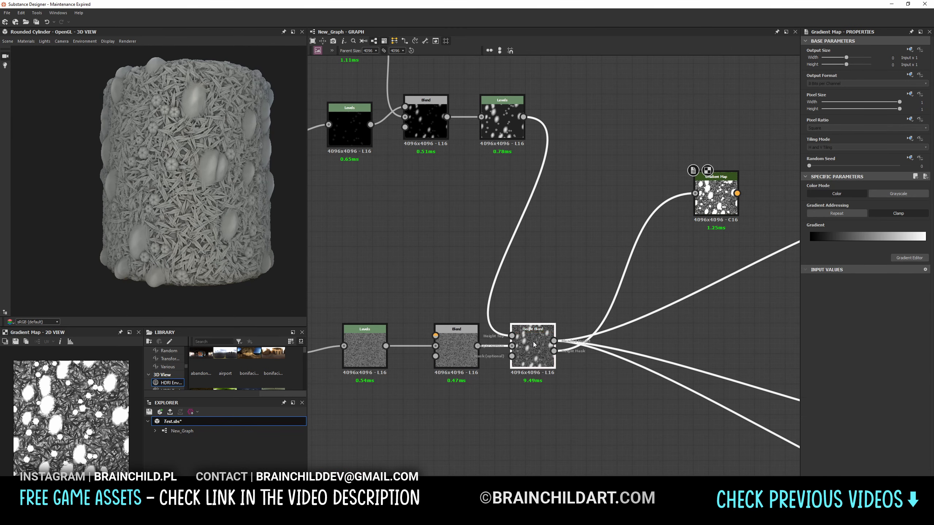
# Set the Height Blend contrast to 0.72 and preview the flower shape blend.
pyautogui.click(534, 344)
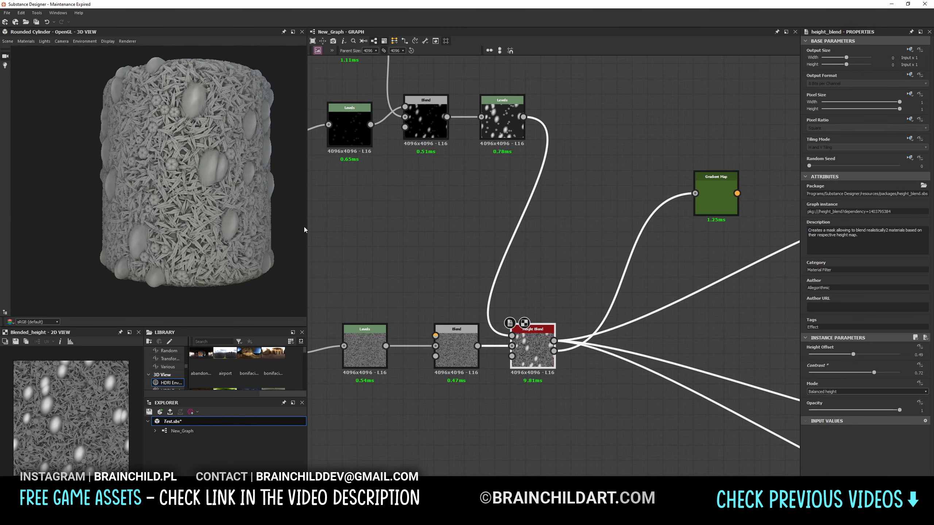
pyautogui.moveTo(853, 372); pyautogui.dragTo(885, 374)
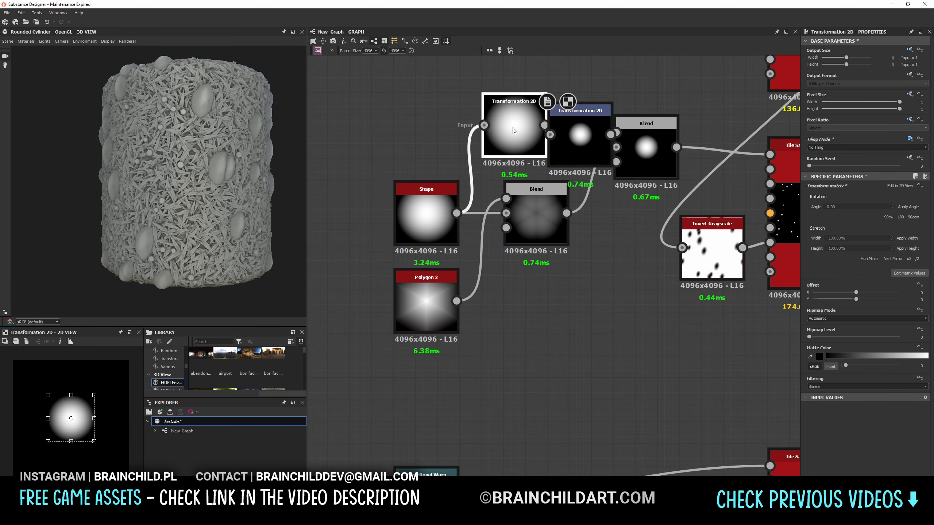
pyautogui.click(642, 177)
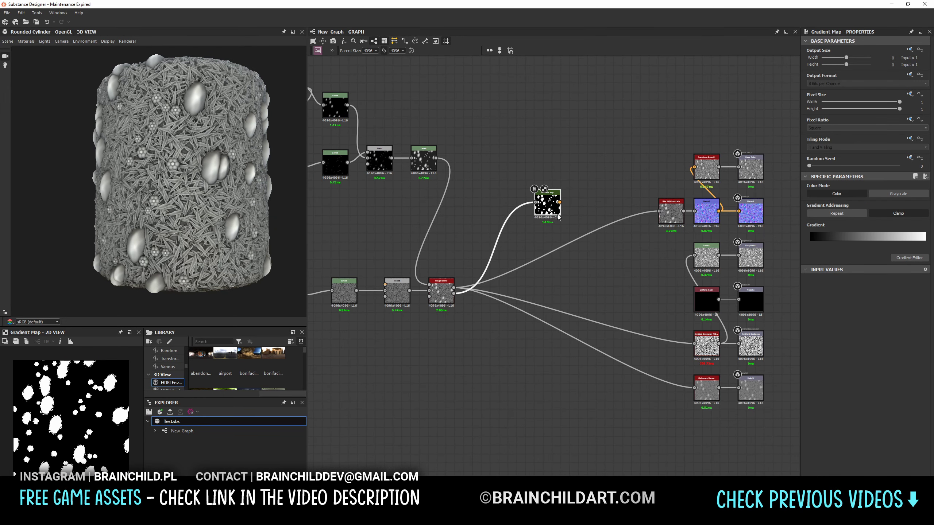
# Inspect the Height Blend output and bring the left-side colour nodes into view.
pyautogui.scroll(2, 557, 217)
pyautogui.click(458, 308)
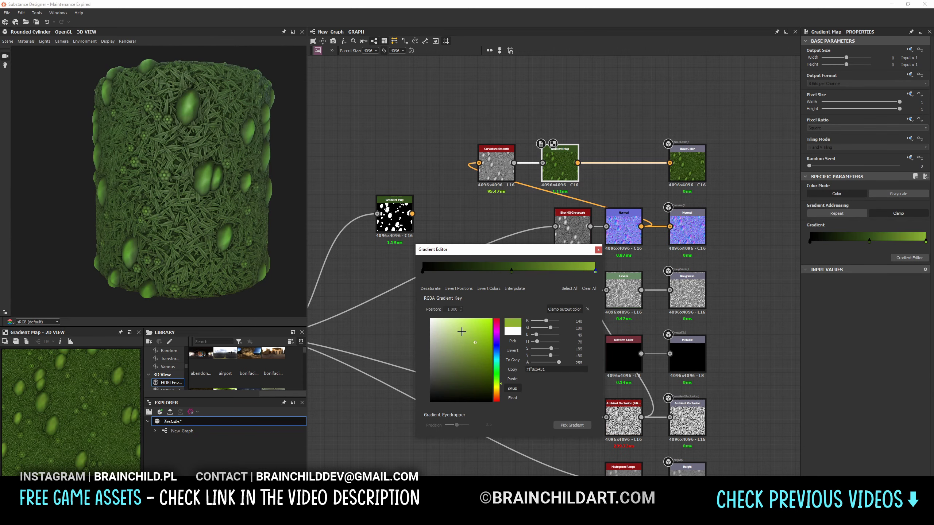
pyautogui.scroll(-1, 496, 285)
pyautogui.moveTo(312, 217); pyautogui.dragTo(438, 220, button='middle')
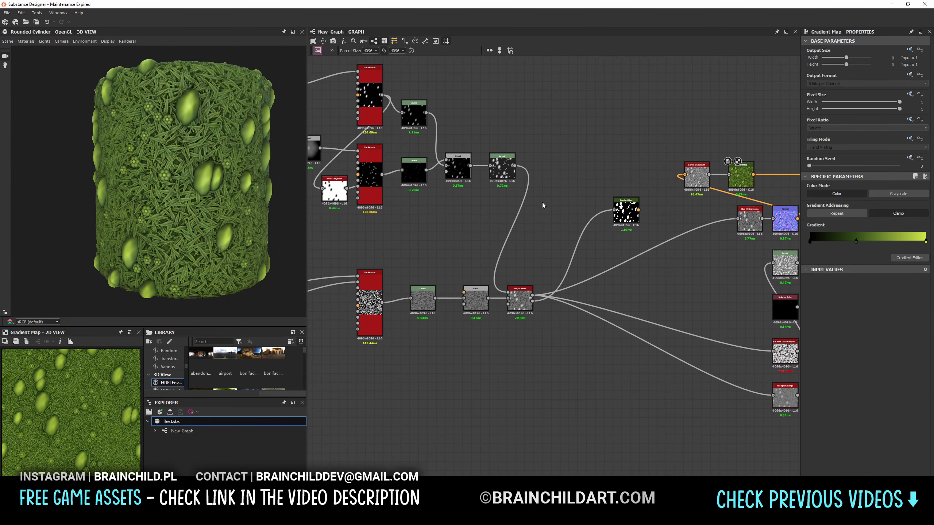
pyautogui.scroll(-1, 438, 220)
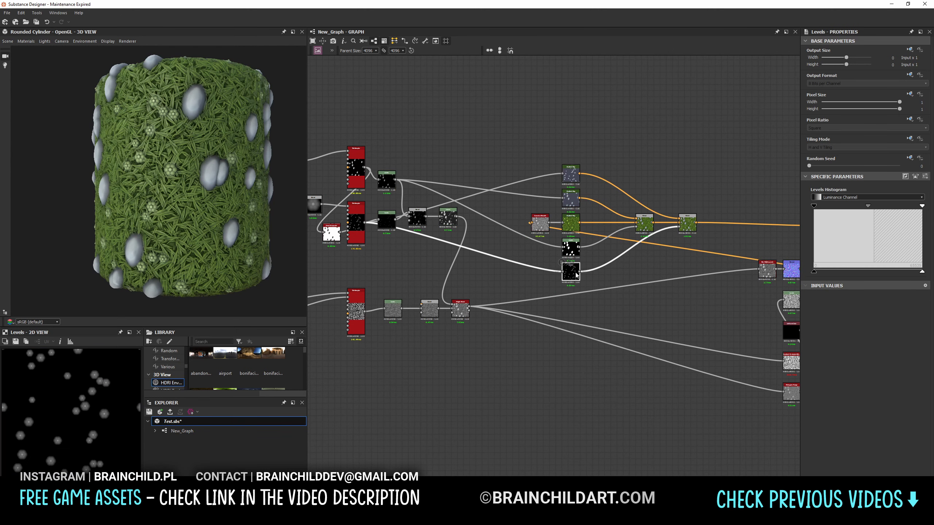
# Make the flowers orange and enable 3D preview post effects at higher render resolution.
pyautogui.click(422, 271)
pyautogui.click(484, 352)
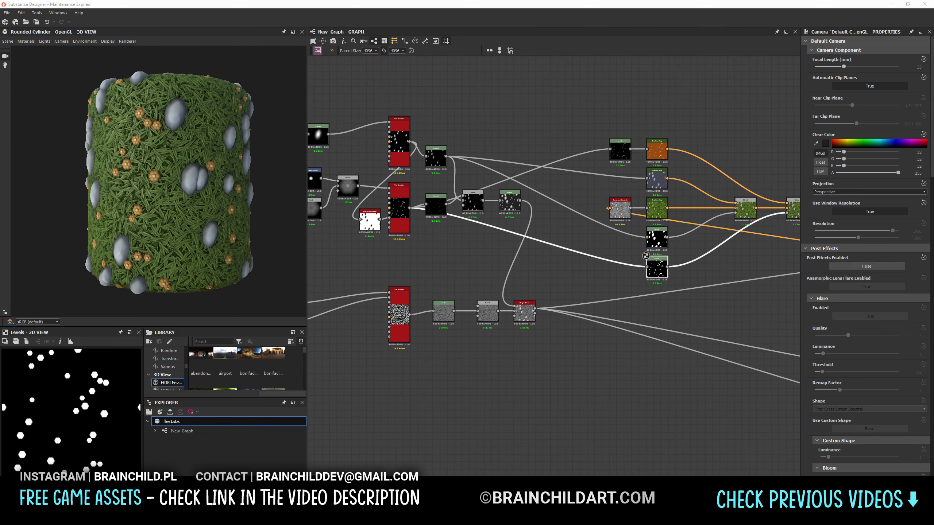
pyautogui.click(867, 266)
pyautogui.click(869, 212)
pyautogui.moveTo(892, 231); pyautogui.dragTo(856, 231)
pyautogui.moveTo(513, 225)
pyautogui.mouseDown(button='middle')
pyautogui.moveTo(475, 220)
pyautogui.moveTo(521, 236)
pyautogui.mouseUp(button='middle')
# Drive the Directional Warp with a Perlin Noise at intensity about 24.
pyautogui.moveTo(536, 371); pyautogui.dragTo(569, 314)
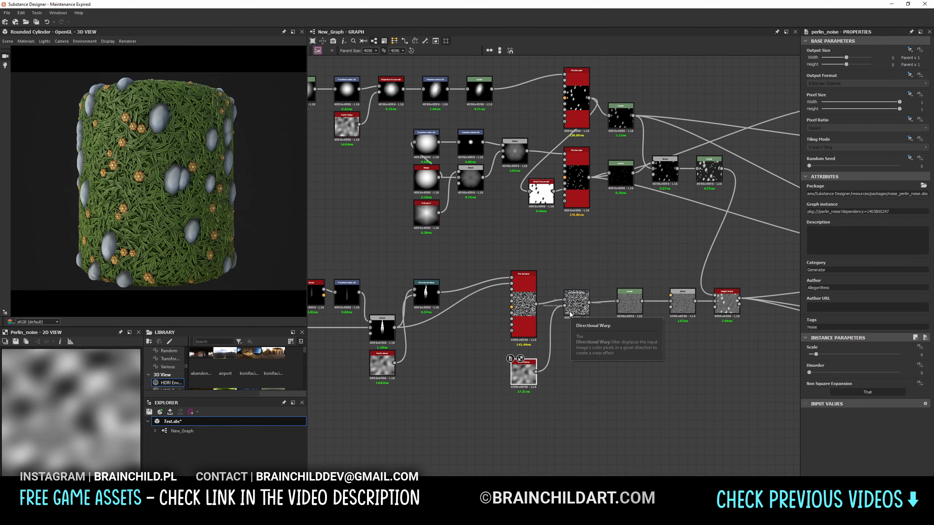
pyautogui.doubleClick(570, 314)
pyautogui.moveTo(831, 192)
pyautogui.mouseDown()
pyautogui.moveTo(813, 193)
pyautogui.moveTo(821, 216)
pyautogui.moveTo(811, 193)
pyautogui.mouseUp()
# Reshape the stone Curve for flatter tops and rotate the Directional Warp angle.
pyautogui.scroll(-2, 586, 234)
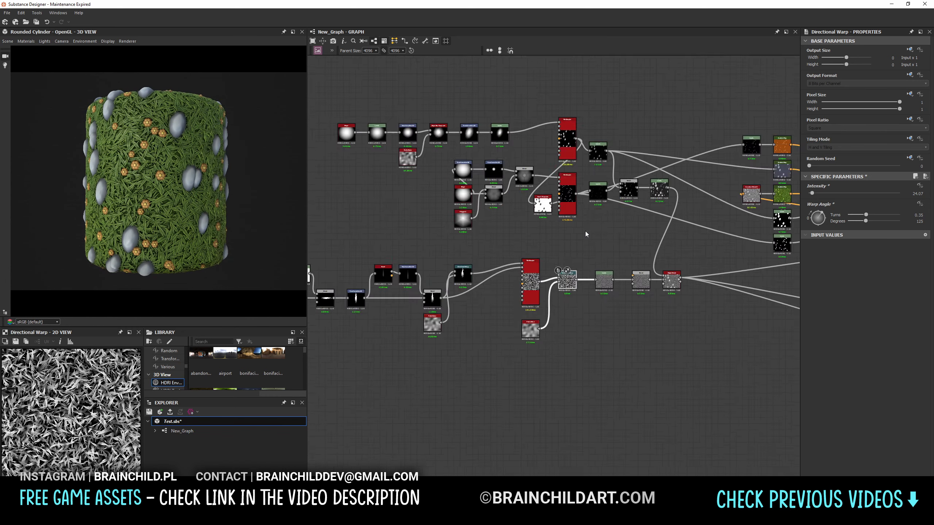
pyautogui.moveTo(586, 234); pyautogui.dragTo(275, 265, button='middle')
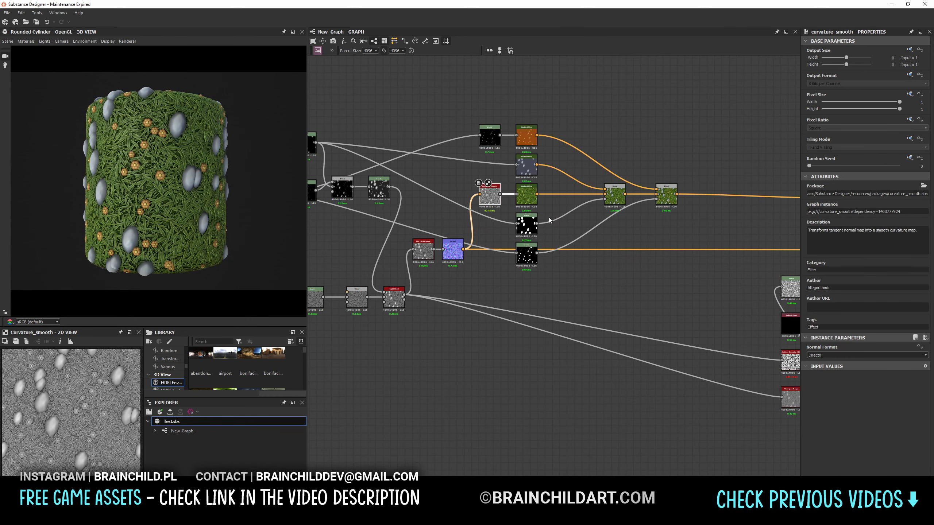
pyautogui.moveTo(890, 257); pyautogui.dragTo(848, 250)
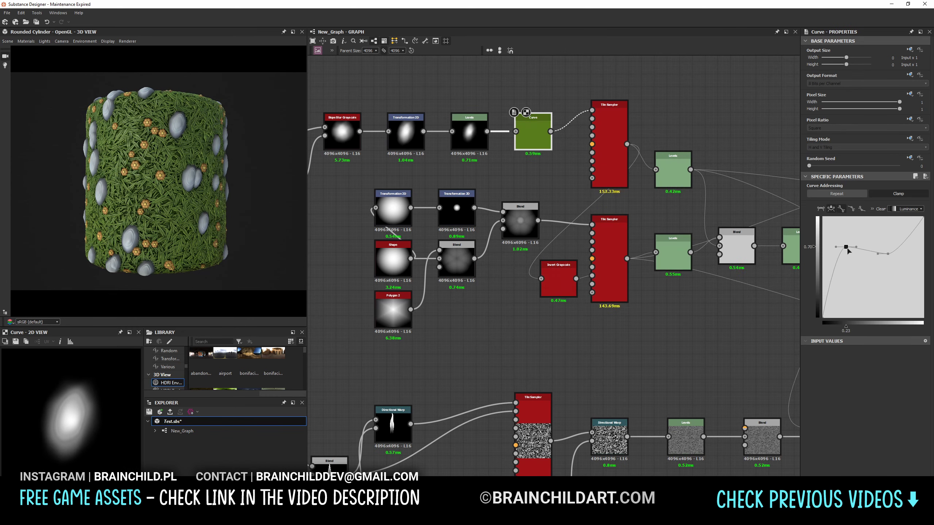
pyautogui.moveTo(923, 218); pyautogui.dragTo(922, 238)
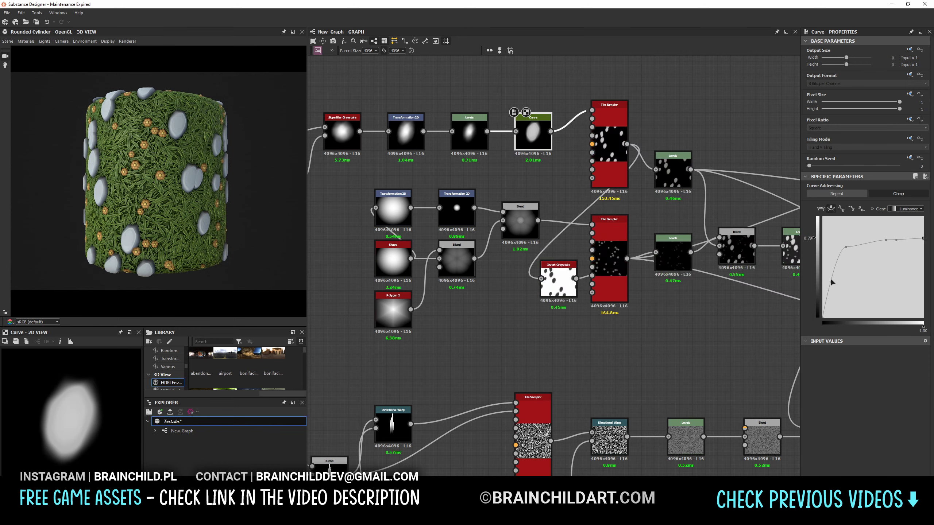
pyautogui.moveTo(832, 281); pyautogui.dragTo(835, 271)
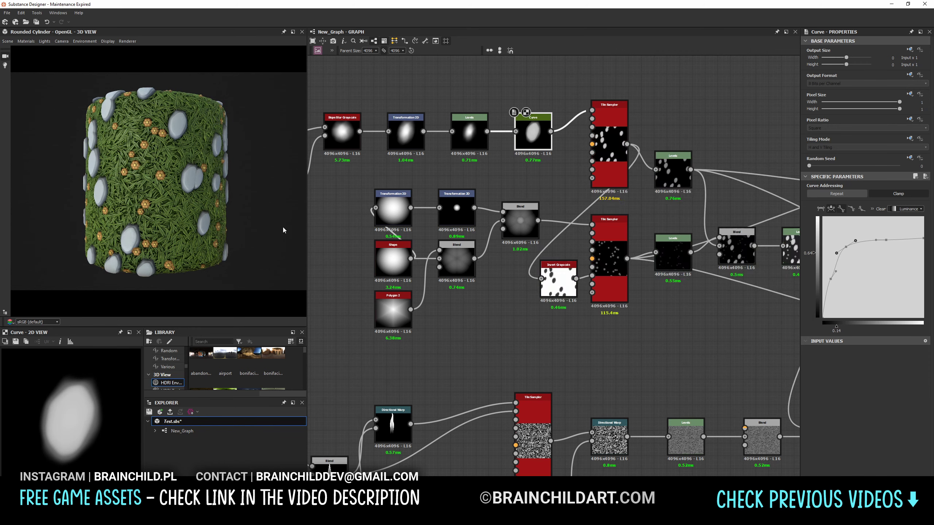
pyautogui.moveTo(923, 238); pyautogui.dragTo(882, 229)
pyautogui.scroll(-5, 562, 189)
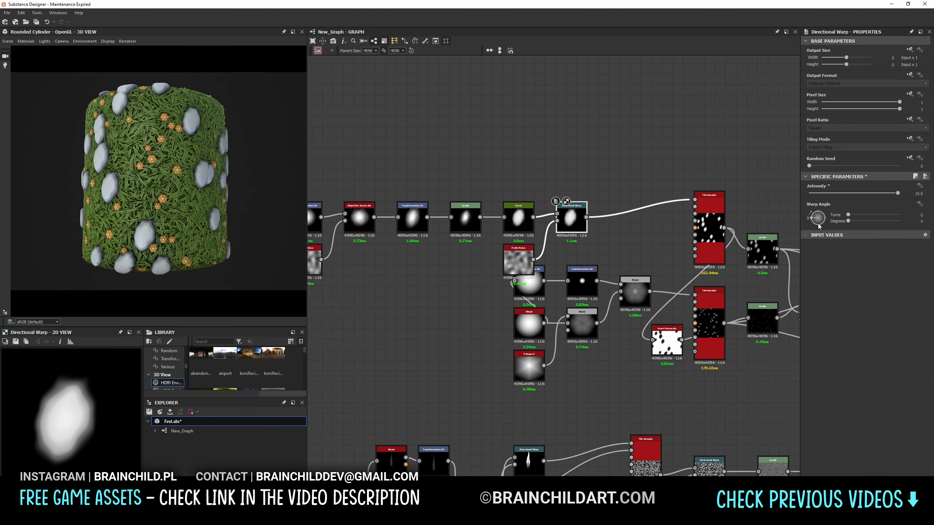
pyautogui.moveTo(819, 226); pyautogui.dragTo(823, 217)
# Raise the stone Tile Sampler's Color Random and Rotation Random, and darken a gradient key.
pyautogui.moveTo(589, 313)
pyautogui.mouseDown(button='middle')
pyautogui.moveTo(648, 290)
pyautogui.moveTo(675, 294)
pyautogui.mouseUp(button='middle')
pyautogui.scroll(3, 698, 295)
pyautogui.click(495, 221)
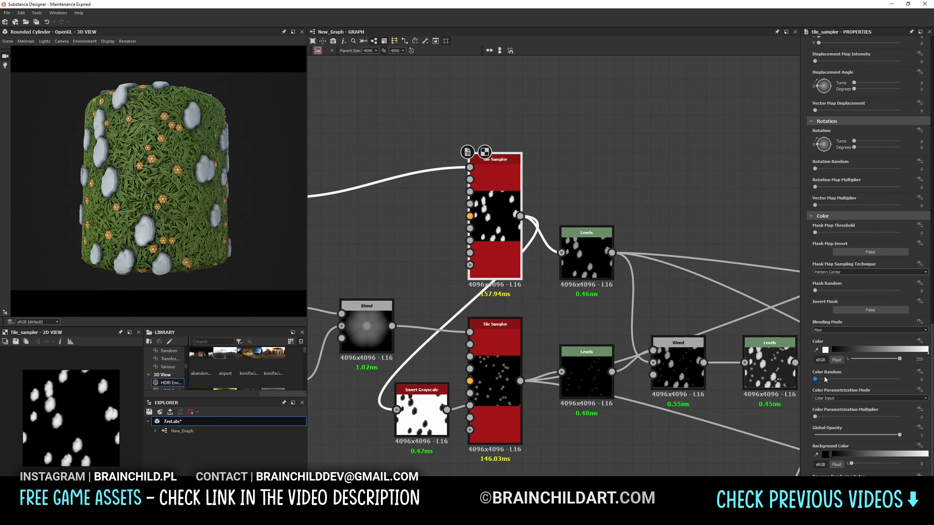
pyautogui.moveTo(815, 379); pyautogui.dragTo(878, 379)
pyautogui.scroll(5, 875, 295)
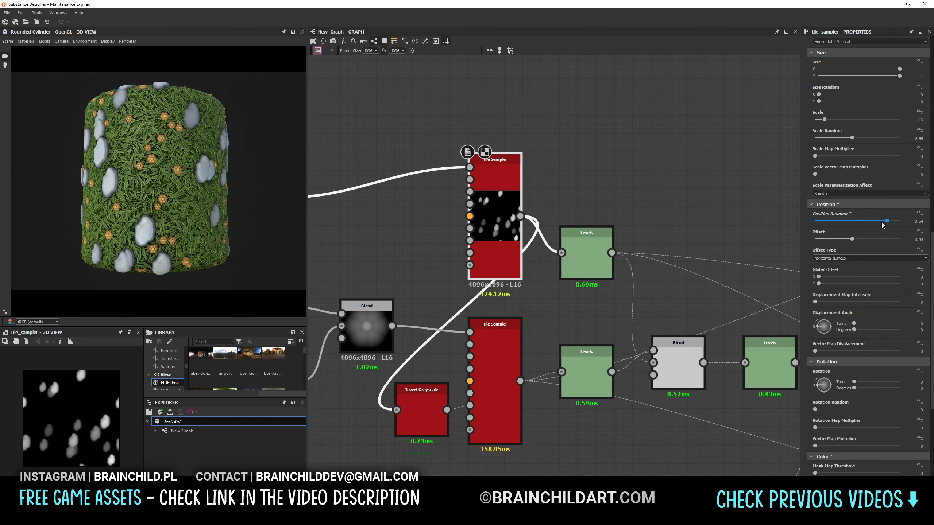
pyautogui.scroll(5, 861, 233)
pyautogui.moveTo(831, 157); pyautogui.dragTo(899, 157)
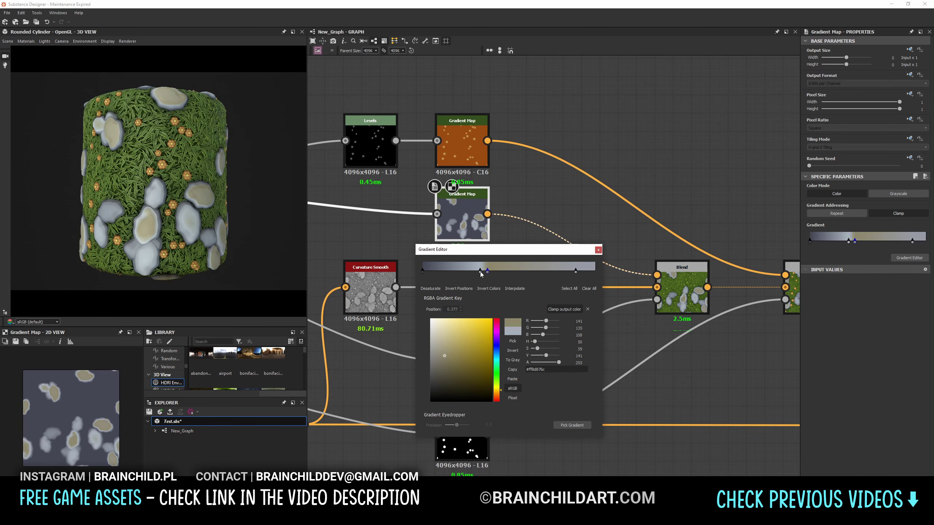
pyautogui.moveTo(487, 271); pyautogui.dragTo(434, 271)
pyautogui.click(437, 362)
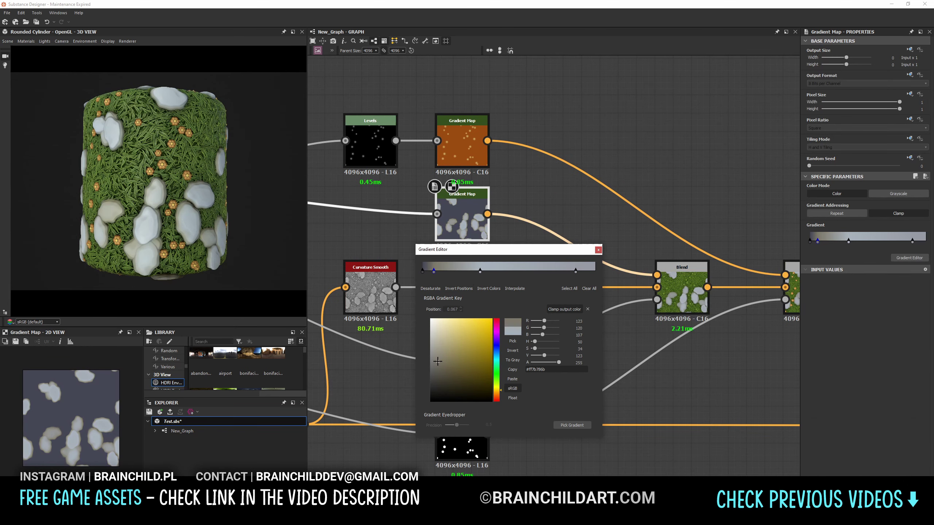
# Select the darkest key of the stone Gradient Map.
pyautogui.click(423, 272)
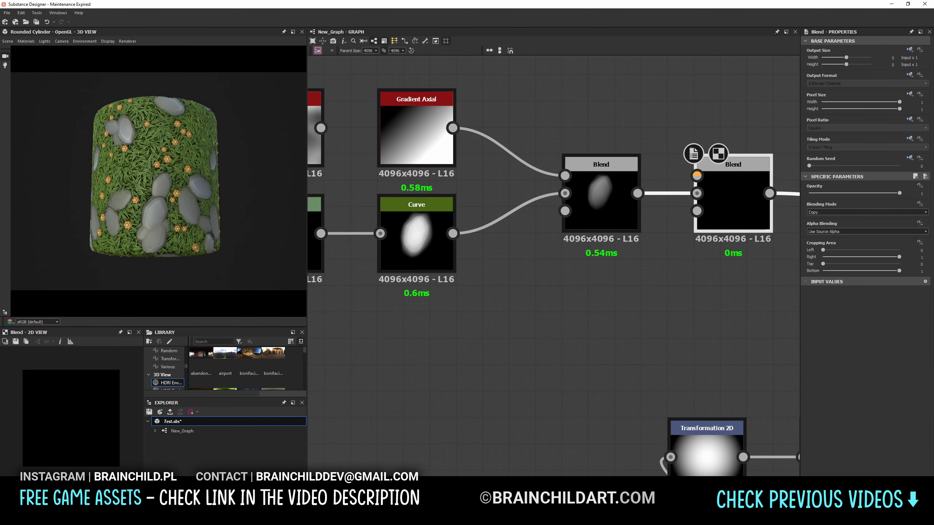
# Set the second Blend to darken the stone shape and lower the Multi Directional Warp intensity.
pyautogui.moveTo(567, 213); pyautogui.dragTo(568, 151)
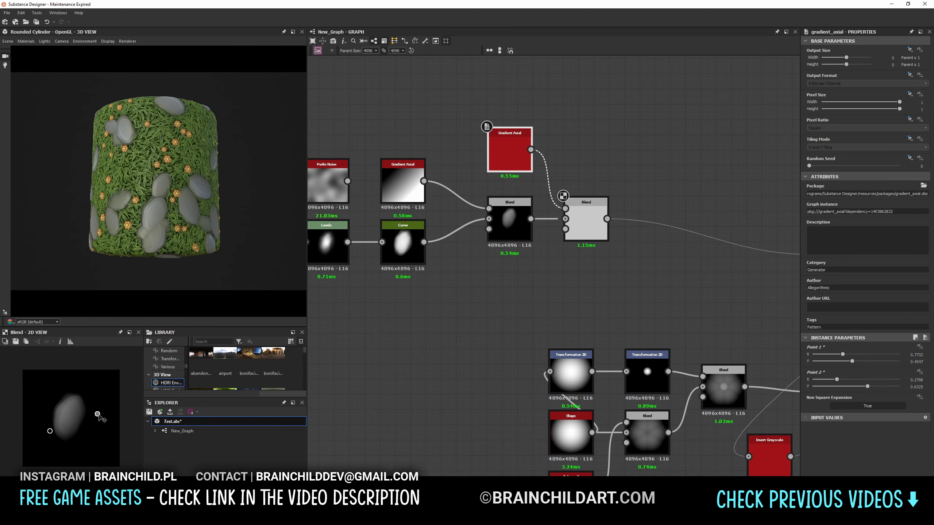
pyautogui.click(568, 236)
pyautogui.scroll(-4, 821, 212)
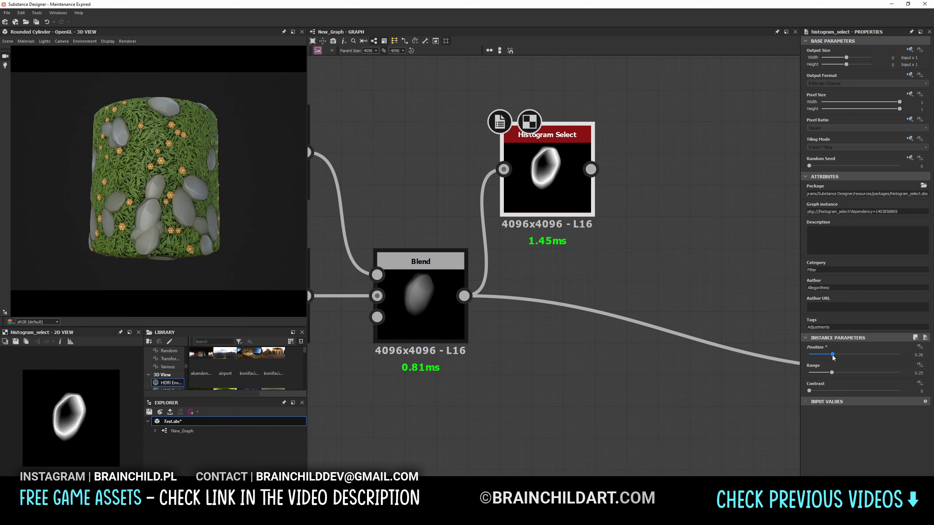
pyautogui.press('space')
pyautogui.write('ble')
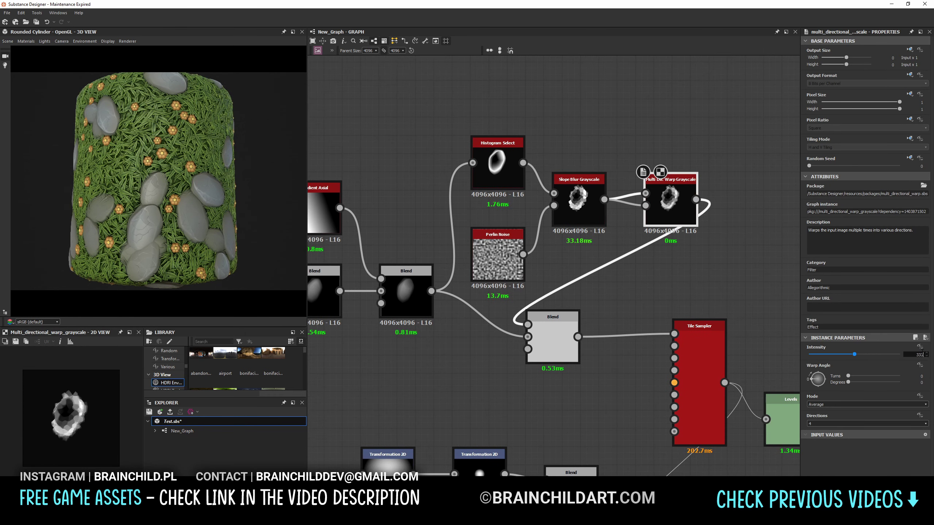
pyautogui.moveTo(813, 355); pyautogui.dragTo(812, 354)
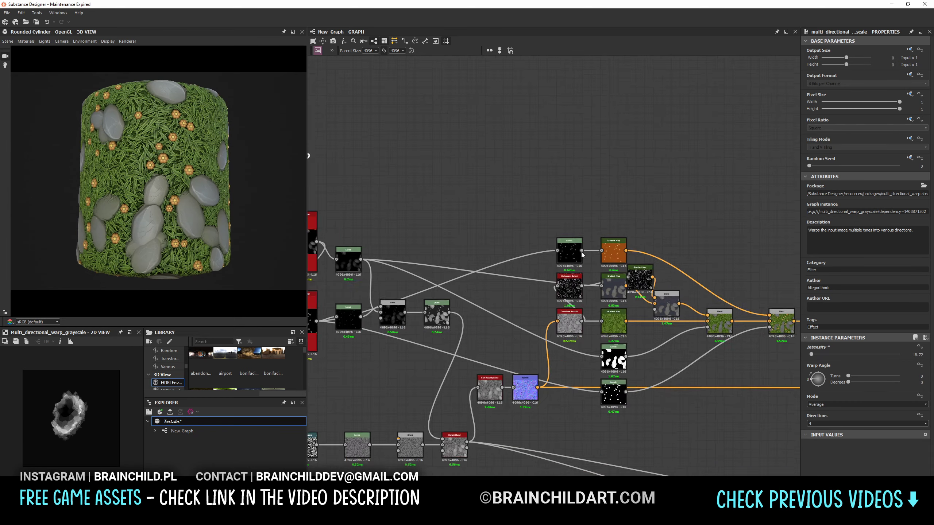
pyautogui.scroll(-4, 568, 244)
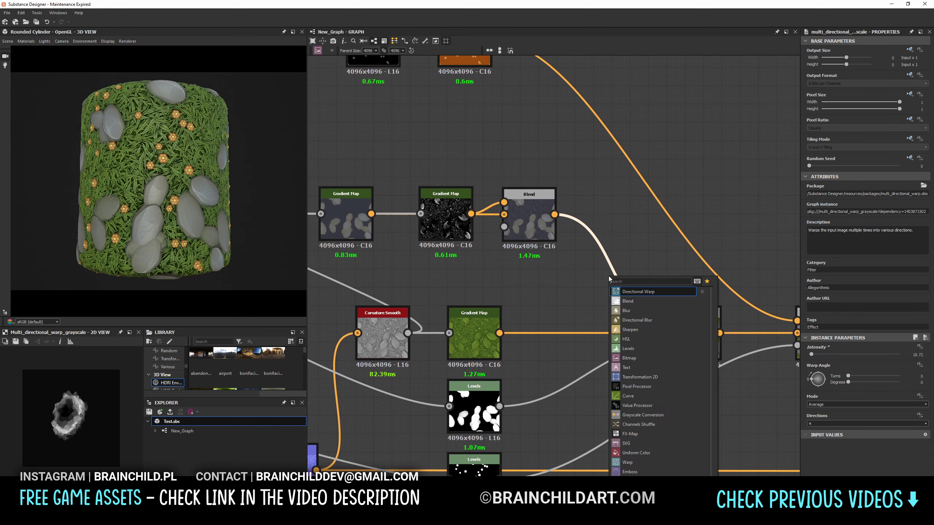
# Feed the curvature into a new Levels node narrowed to isolate fine detail.
pyautogui.scroll(2, 536, 203)
pyautogui.moveTo(385, 147); pyautogui.dragTo(413, 195)
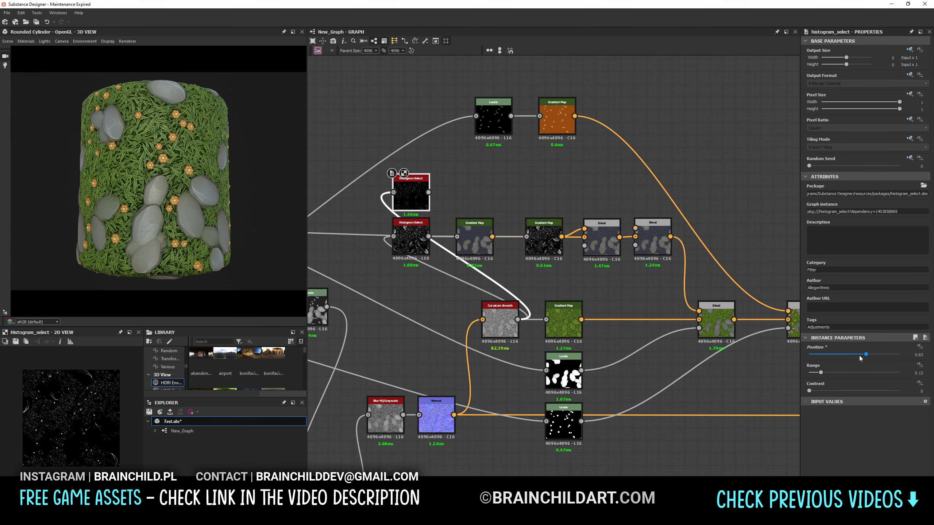
pyautogui.press('Delete')
pyautogui.moveTo(518, 319); pyautogui.dragTo(545, 183)
pyautogui.click(566, 206)
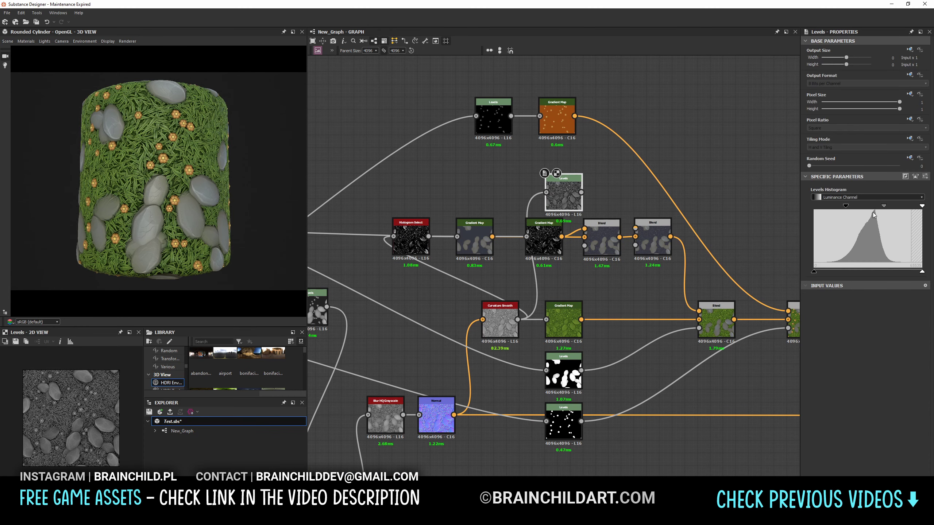
pyautogui.moveTo(921, 206); pyautogui.dragTo(874, 206)
# Add a Gradient Map with a pink-magenta key at 0.281 and set the detail blend mode.
pyautogui.click(652, 239)
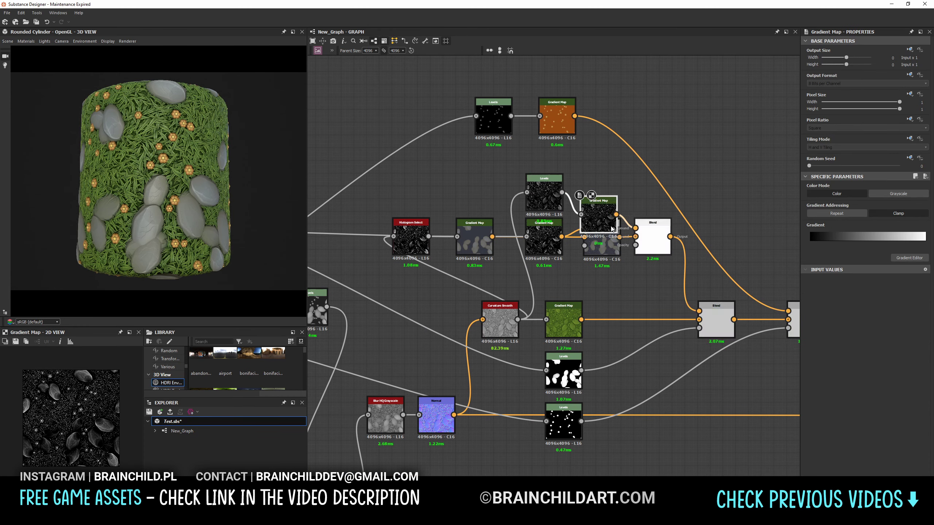
pyautogui.click(865, 212)
pyautogui.click(822, 213)
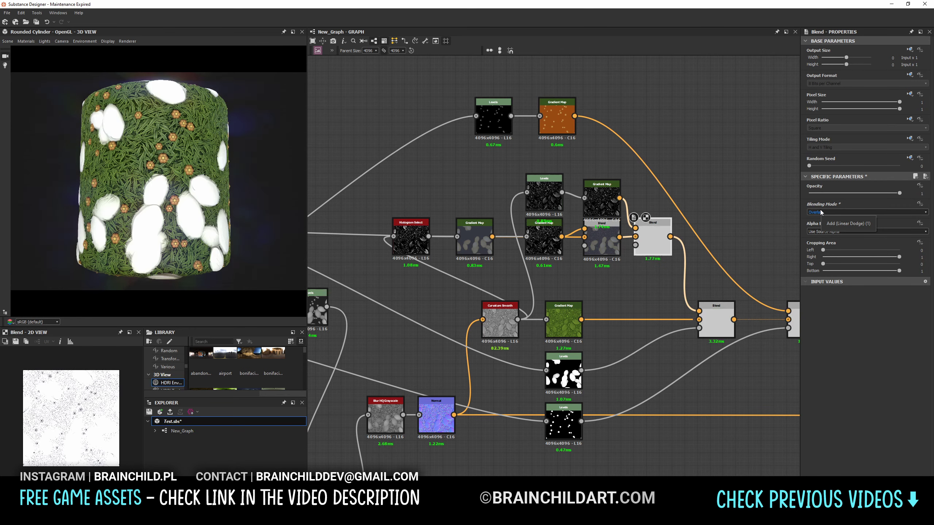
pyautogui.click(601, 198)
pyautogui.click(909, 258)
pyautogui.click(529, 264)
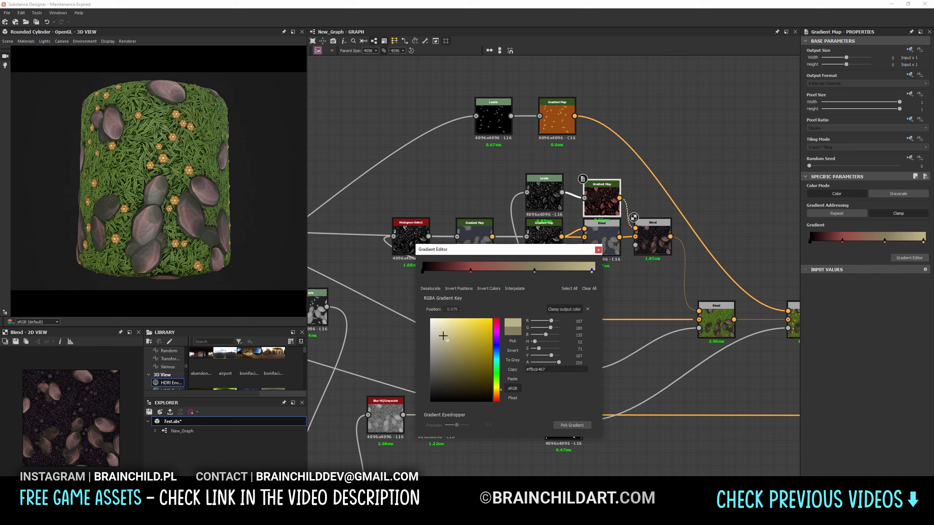
pyautogui.click(470, 270)
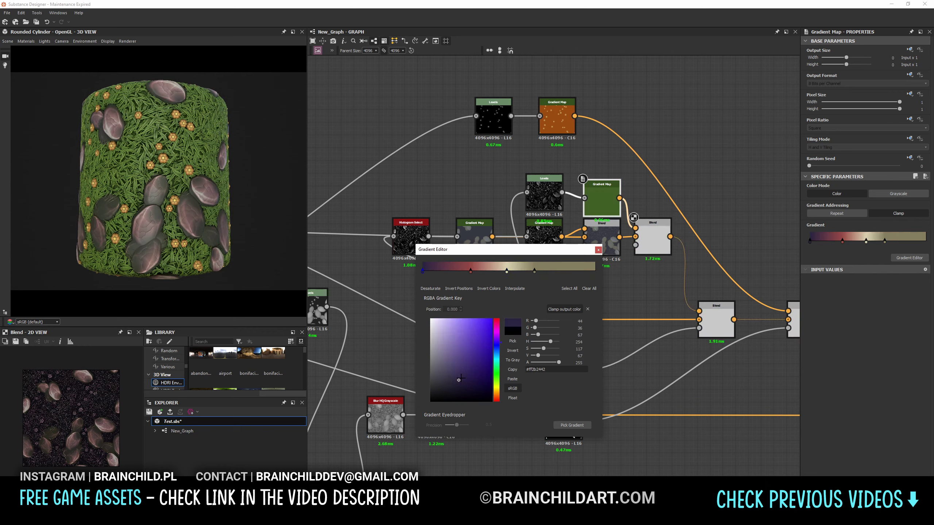
pyautogui.moveTo(497, 368); pyautogui.dragTo(497, 319)
pyautogui.click(598, 250)
# Lower the detail Blend's opacity to 0.14 over the stone colour.
pyautogui.click(652, 239)
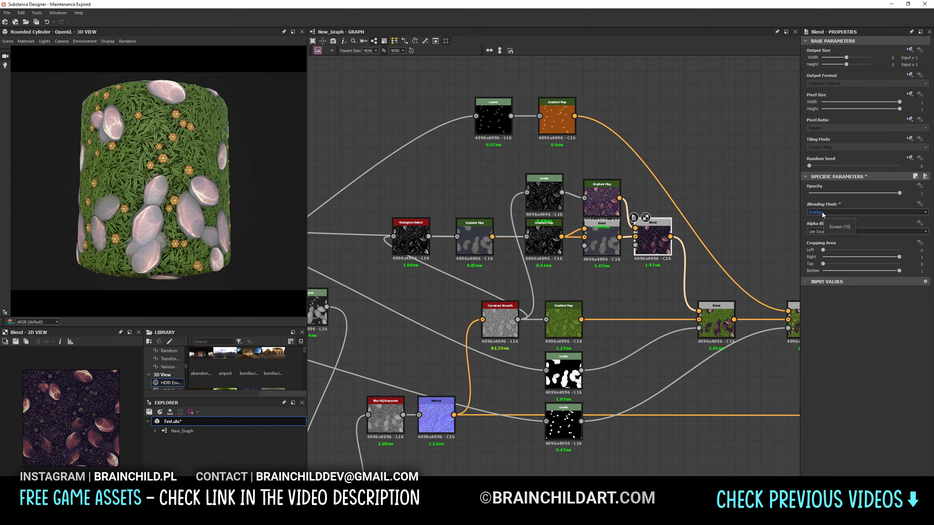
pyautogui.moveTo(853, 193); pyautogui.dragTo(821, 193)
pyautogui.scroll(5, 829, 212)
pyautogui.moveTo(725, 158); pyautogui.dragTo(619, 198, button='middle')
pyautogui.scroll(2, 438, 236)
# Inspect the curvature Levels node and open the roughness Levels node.
pyautogui.click(438, 235)
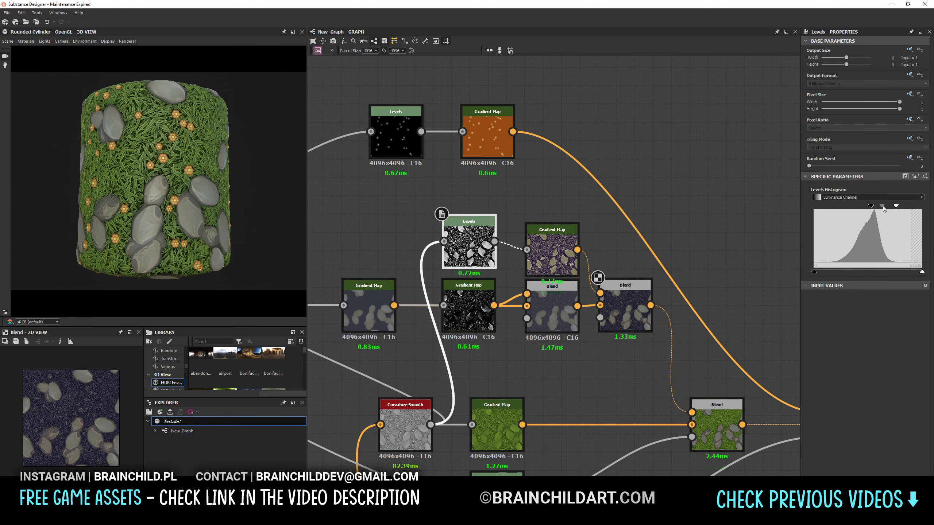
pyautogui.scroll(-2, 552, 258)
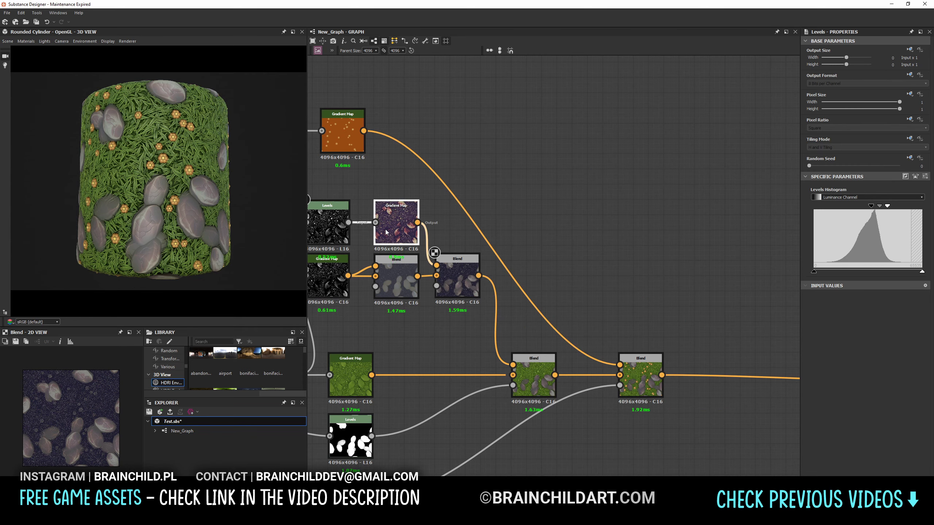
pyautogui.moveTo(551, 368); pyautogui.dragTo(542, 194, button='middle')
pyautogui.doubleClick(555, 279)
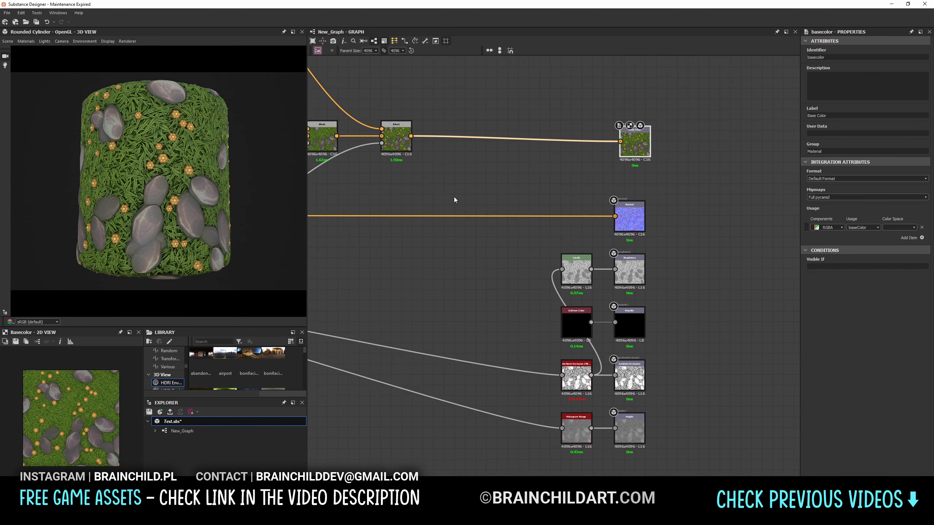
# Raise the ambient occlusion height depth feeding the stone blend.
pyautogui.moveTo(478, 147); pyautogui.dragTo(625, 331, button='middle')
pyautogui.doubleClick(626, 210)
pyautogui.scroll(-4, 509, 217)
pyautogui.click(509, 217)
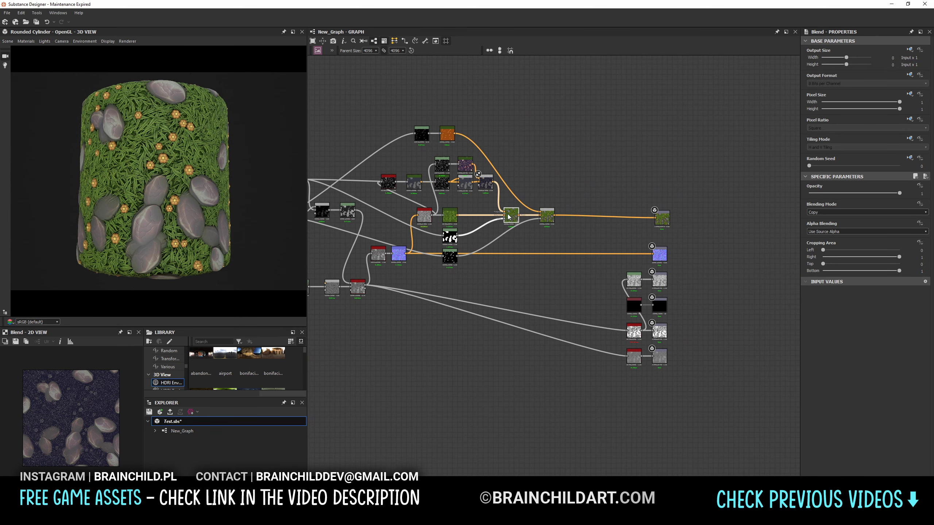
pyautogui.moveTo(820, 375); pyautogui.dragTo(859, 377)
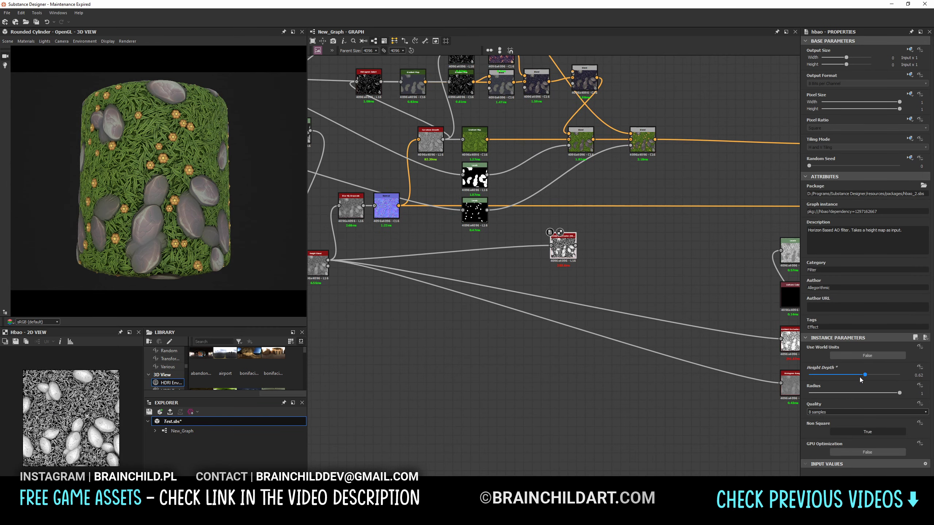
# Set the stone Blend's Overlay opacity to about 0.32 and save the file.
pyautogui.moveTo(588, 294); pyautogui.dragTo(595, 397, button='middle')
pyautogui.doubleClick(595, 191)
pyautogui.scroll(-3, 826, 212)
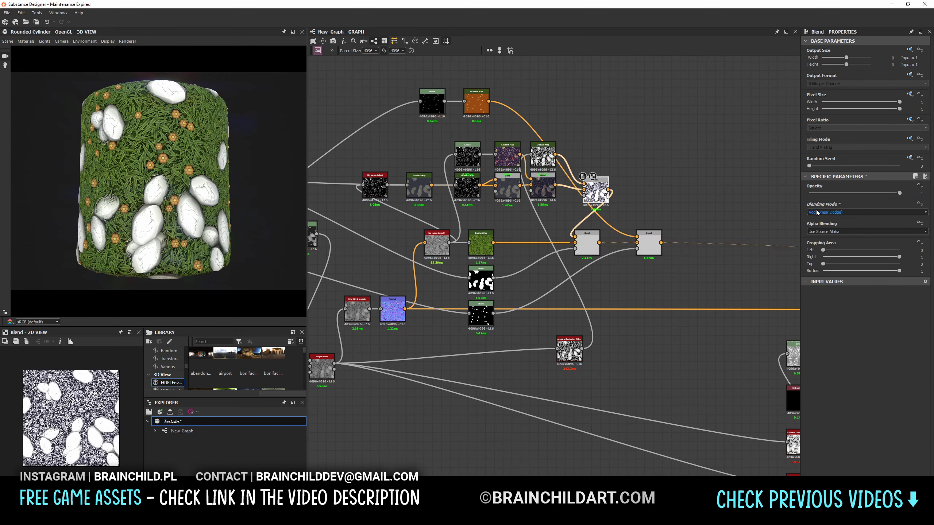
pyautogui.scroll(-3, 826, 205)
pyautogui.scroll(-3, 826, 205)
pyautogui.moveTo(830, 193); pyautogui.dragTo(839, 194)
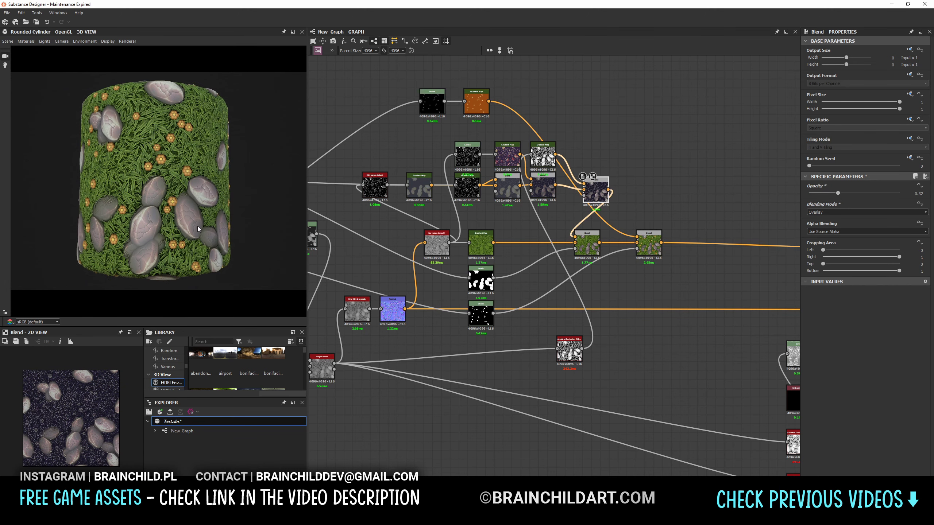
pyautogui.moveTo(551, 257); pyautogui.dragTo(658, 239, button='middle')
pyautogui.hotkey('ctrl', 's')
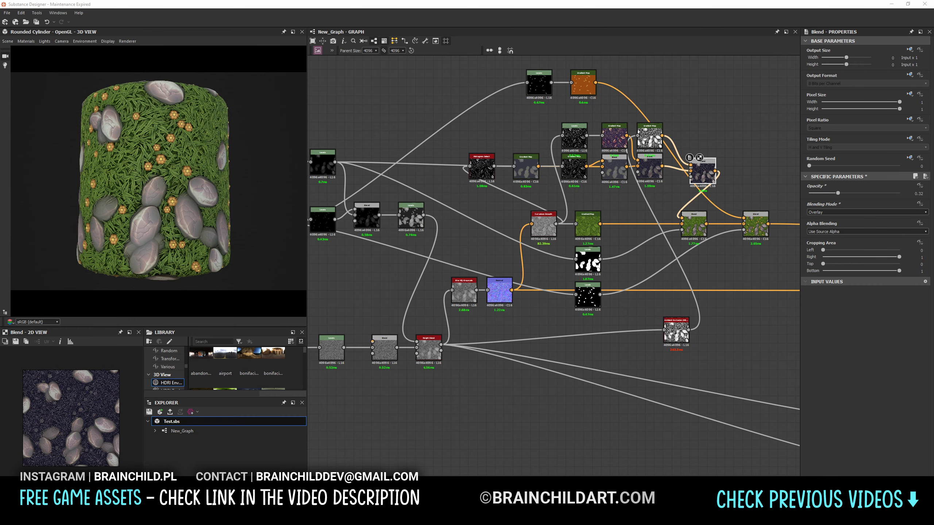
# Add a Histogram Select from the Height Blend output with Position 0.3.
pyautogui.scroll(3, 488, 367)
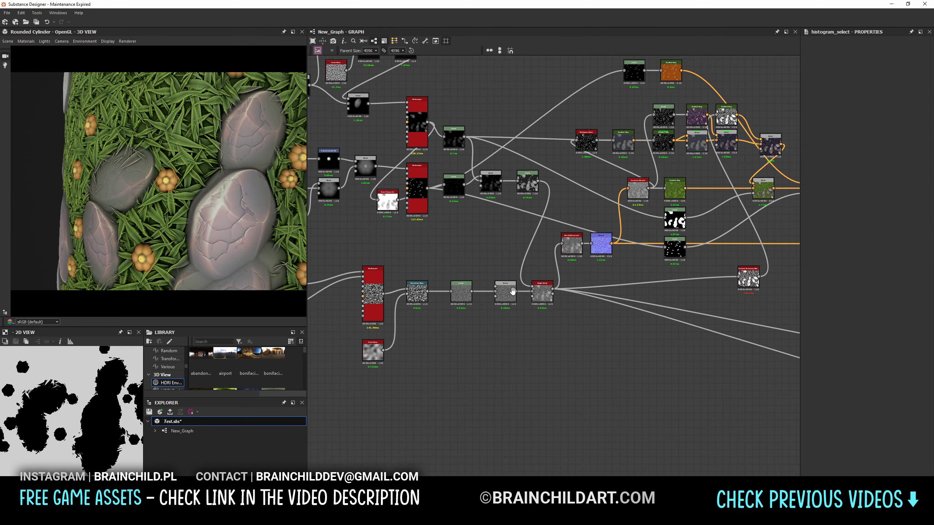
pyautogui.moveTo(405, 258); pyautogui.dragTo(505, 330)
pyautogui.press('Return')
pyautogui.moveTo(854, 354); pyautogui.dragTo(835, 354)
# Insert a Subtract Blend node on the Levels connection.
pyautogui.scroll(-3, 543, 273)
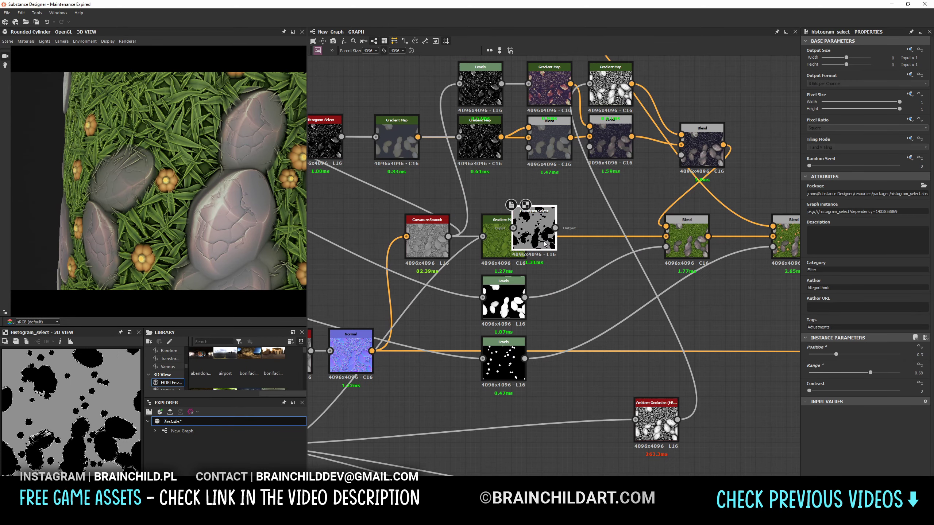
pyautogui.scroll(-2, 543, 273)
pyautogui.click(553, 317)
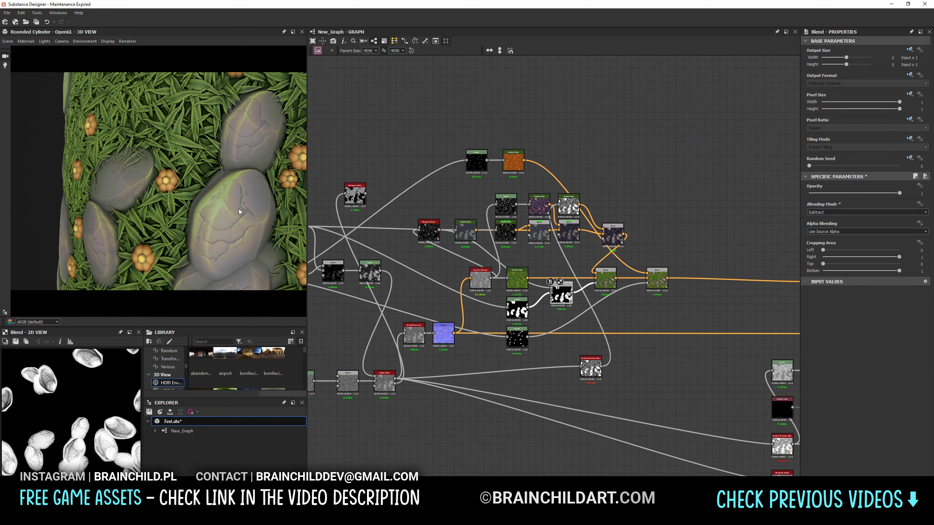
pyautogui.scroll(3, 721, 263)
pyautogui.scroll(-1, 711, 261)
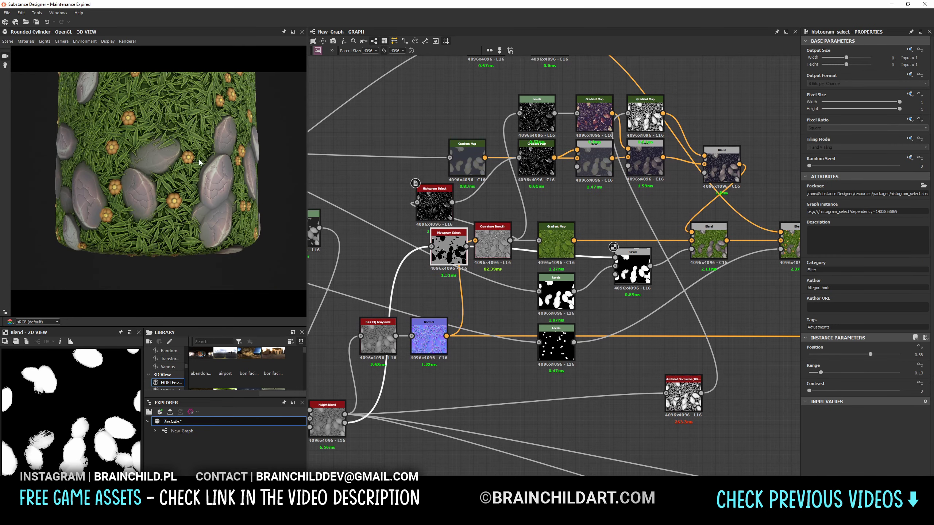
# Move the Histogram Select beside Levels and regroup the mask nodes.
pyautogui.moveTo(305, 117)
pyautogui.mouseDown()
pyautogui.moveTo(486, 286)
pyautogui.moveTo(438, 256)
pyautogui.moveTo(642, 230)
pyautogui.mouseUp()
pyautogui.scroll(-3, 528, 295)
pyautogui.scroll(-1, 437, 257)
pyautogui.moveTo(483, 188); pyautogui.dragTo(475, 243)
pyautogui.click(524, 225)
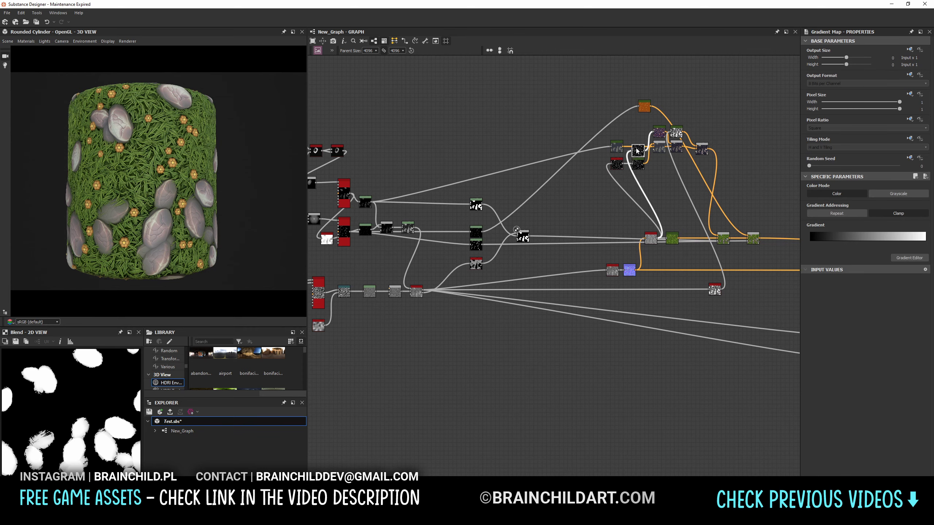
pyautogui.moveTo(637, 150); pyautogui.dragTo(633, 254, button='middle')
pyautogui.moveTo(633, 255); pyautogui.dragTo(695, 238)
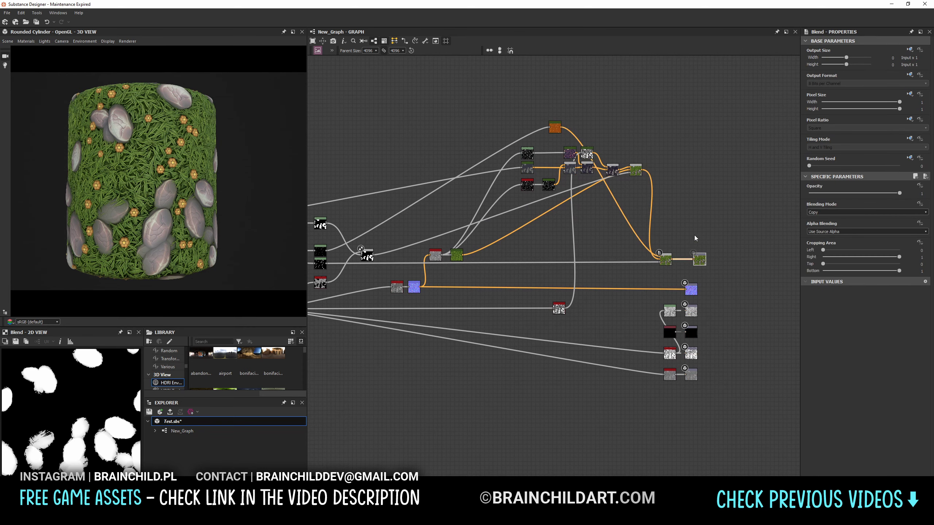
# Reposition the orange Gradient Map, its neighbours and the flower-shape Curve node.
pyautogui.scroll(2, 533, 191)
pyautogui.scroll(2, 532, 195)
pyautogui.scroll(2, 580, 232)
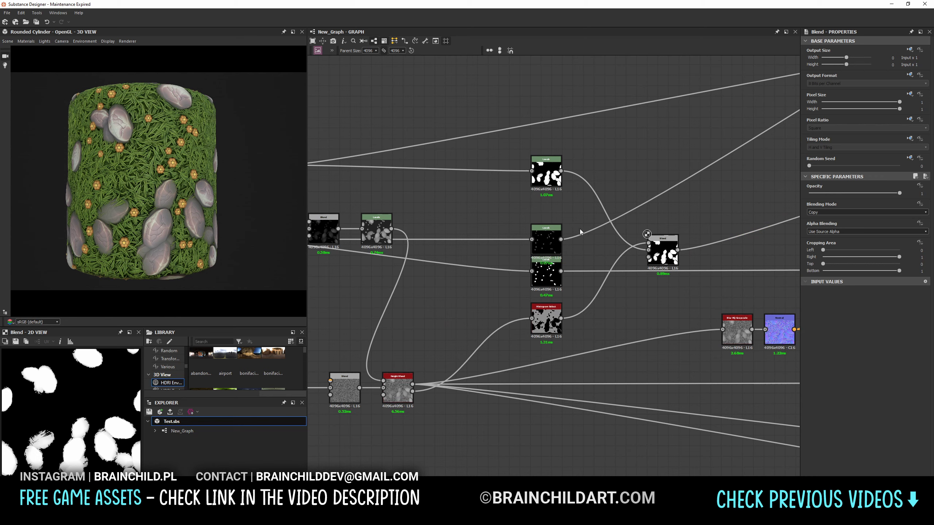
pyautogui.scroll(-3, 580, 232)
pyautogui.scroll(-2, 556, 205)
pyautogui.moveTo(508, 247); pyautogui.dragTo(400, 241, button='middle')
pyautogui.moveTo(514, 208)
pyautogui.mouseDown(button='middle')
pyautogui.moveTo(557, 194)
pyautogui.moveTo(477, 258)
pyautogui.mouseUp(button='middle')
pyautogui.moveTo(552, 278); pyautogui.dragTo(573, 270)
pyautogui.moveTo(515, 257); pyautogui.dragTo(442, 281, button='middle')
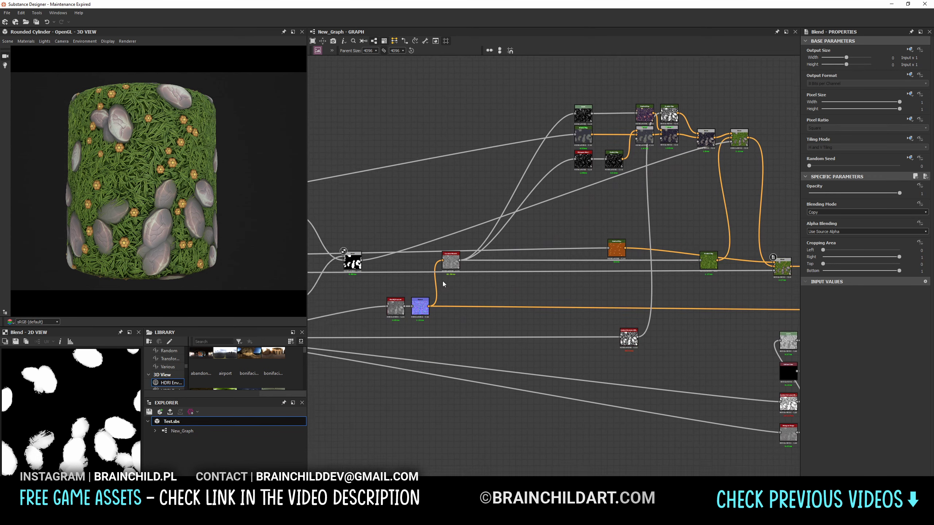
pyautogui.scroll(5, 442, 281)
pyautogui.click(425, 117)
pyautogui.moveTo(515, 142); pyautogui.dragTo(484, 160)
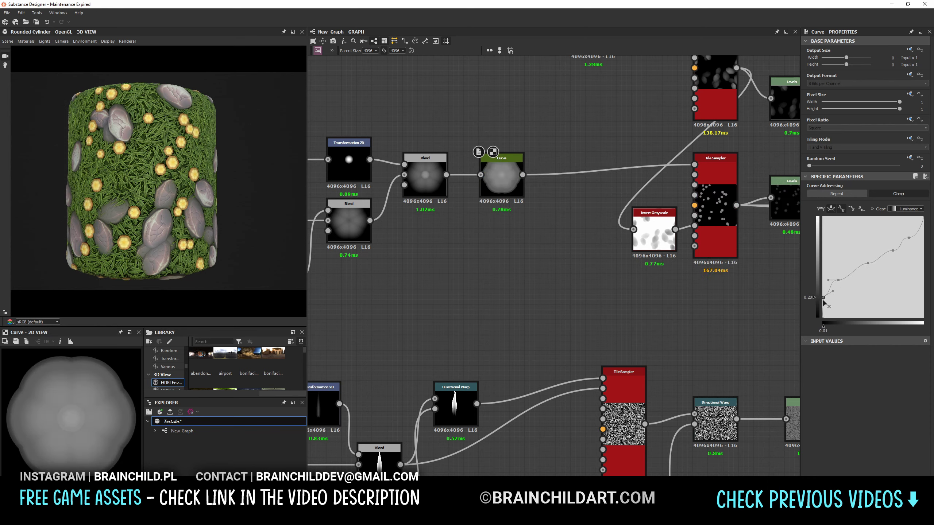
# Drag a flower Curve control point to make the flower heads larger.
pyautogui.moveTo(892, 250); pyautogui.dragTo(887, 259)
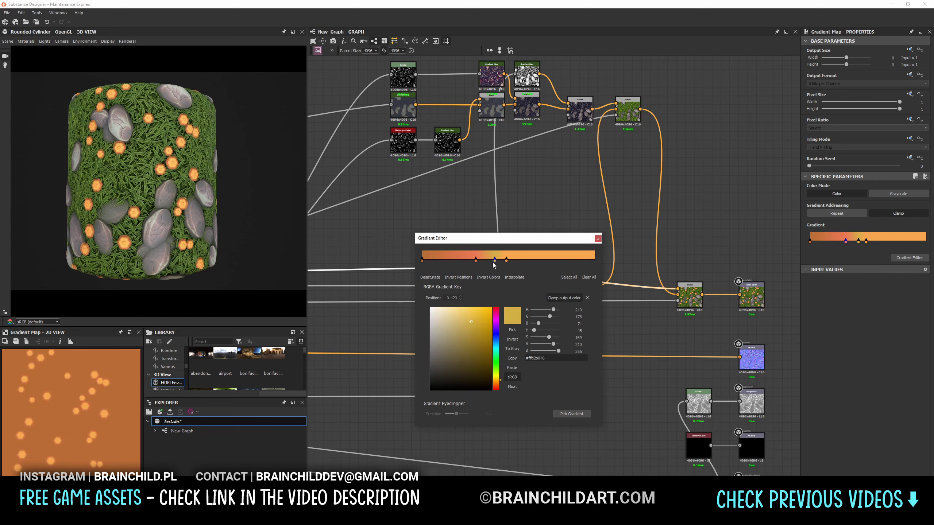
# Shift flower gradient keys, refine a Curve point and move the HSL hue from 0.16 to 0.24.
pyautogui.moveTo(475, 260); pyautogui.dragTo(443, 260)
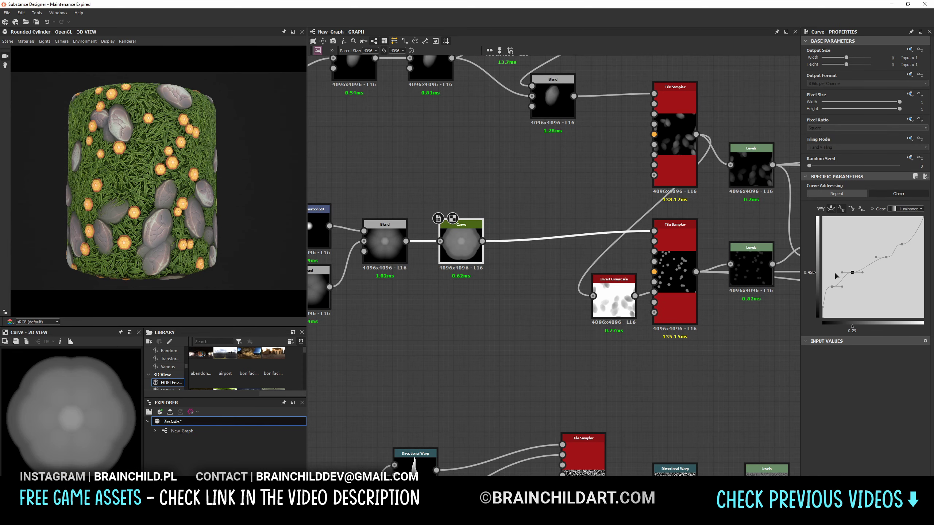
pyautogui.moveTo(832, 288); pyautogui.dragTo(847, 285)
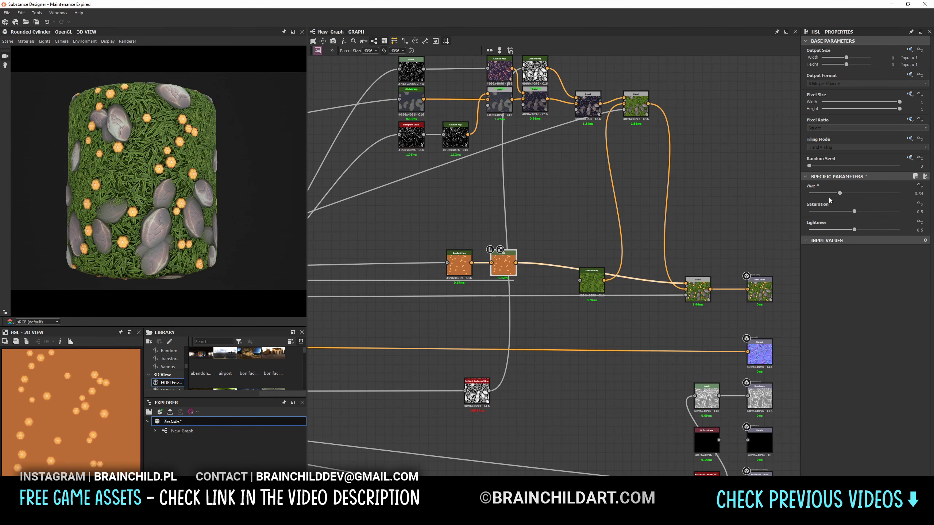
pyautogui.moveTo(823, 193); pyautogui.dragTo(830, 193)
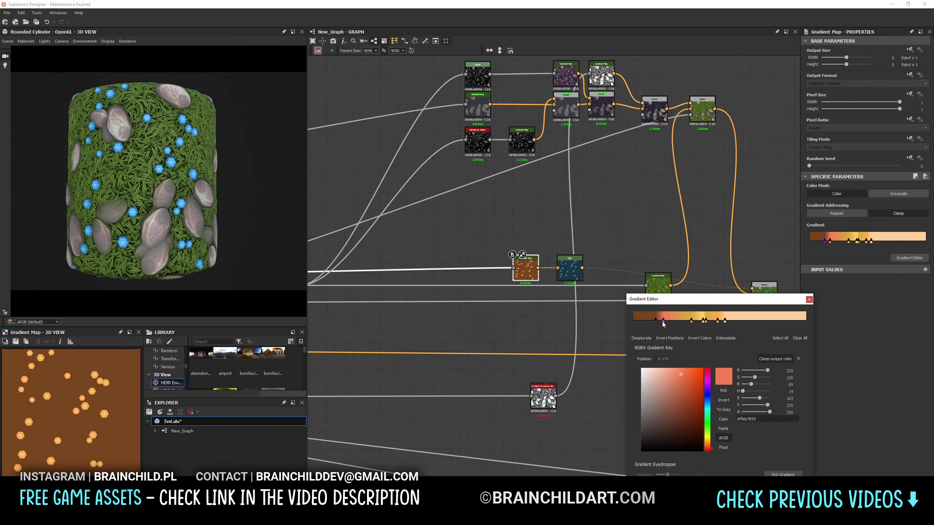
pyautogui.moveTo(662, 320); pyautogui.dragTo(667, 320)
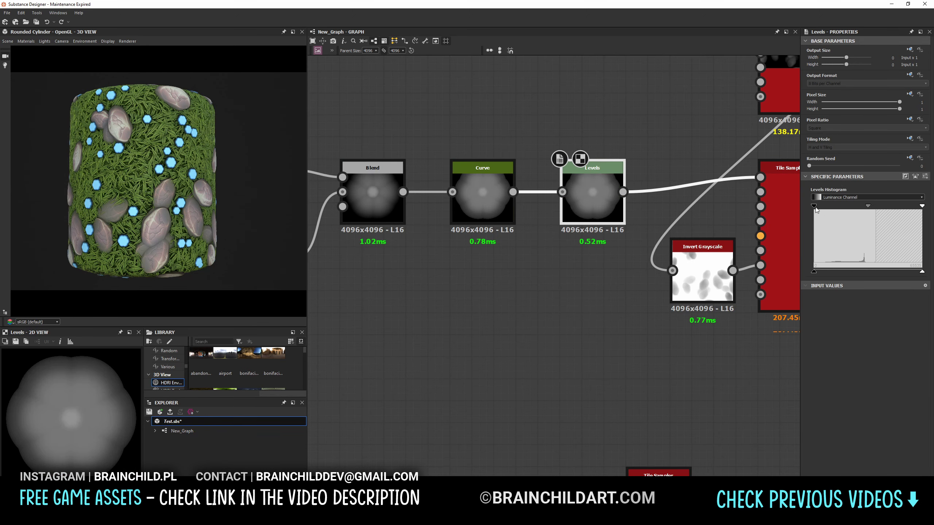
# Darken the flower mask's black point and add a Levels node after Transformation 2D.
pyautogui.moveTo(814, 208); pyautogui.dragTo(873, 208)
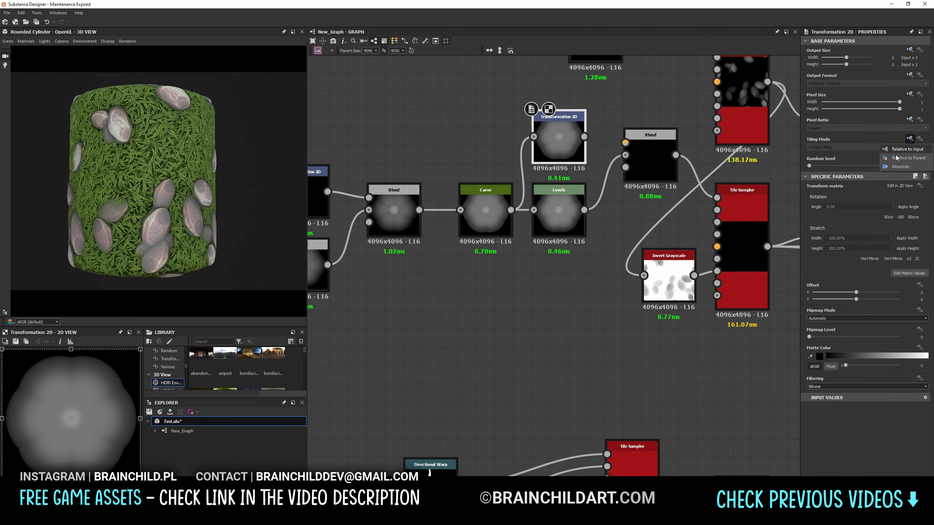
pyautogui.rightClick(625, 133)
pyautogui.click(647, 221)
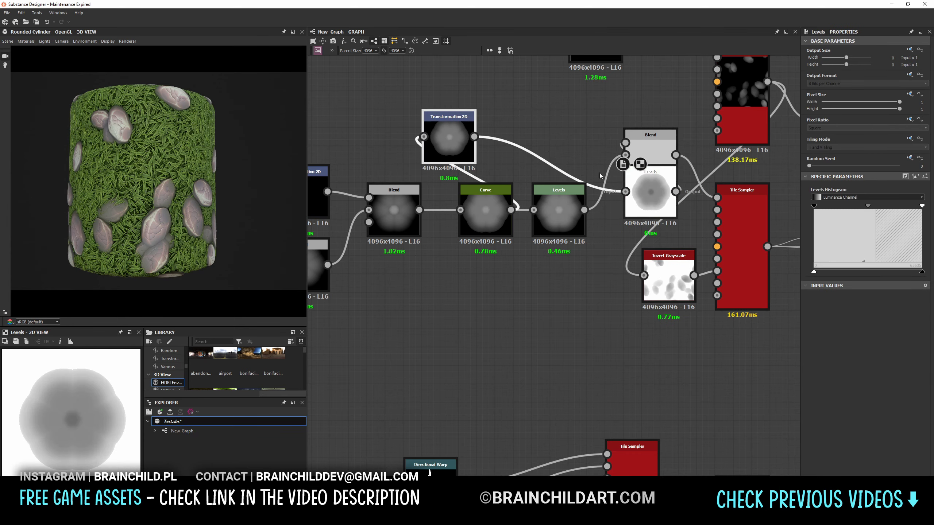
pyautogui.click(650, 162)
pyautogui.scroll(1, 560, 200)
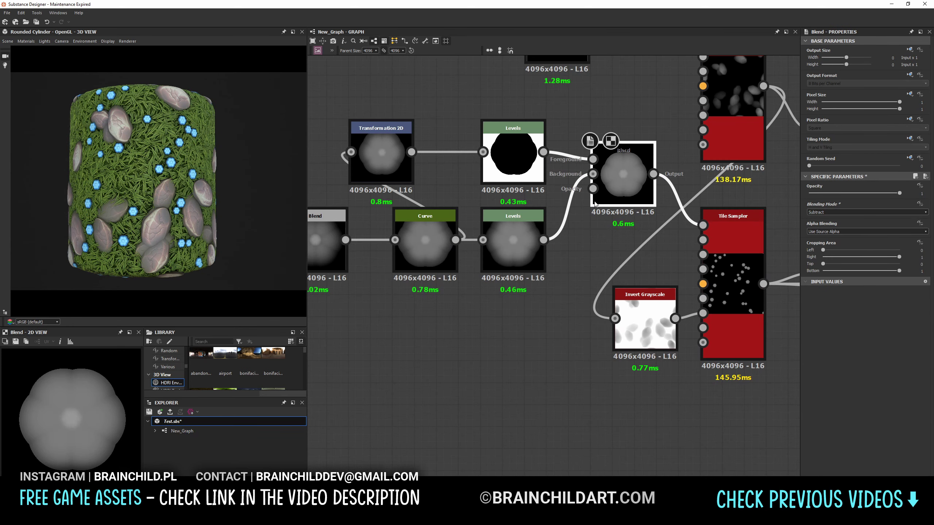
pyautogui.click(381, 154)
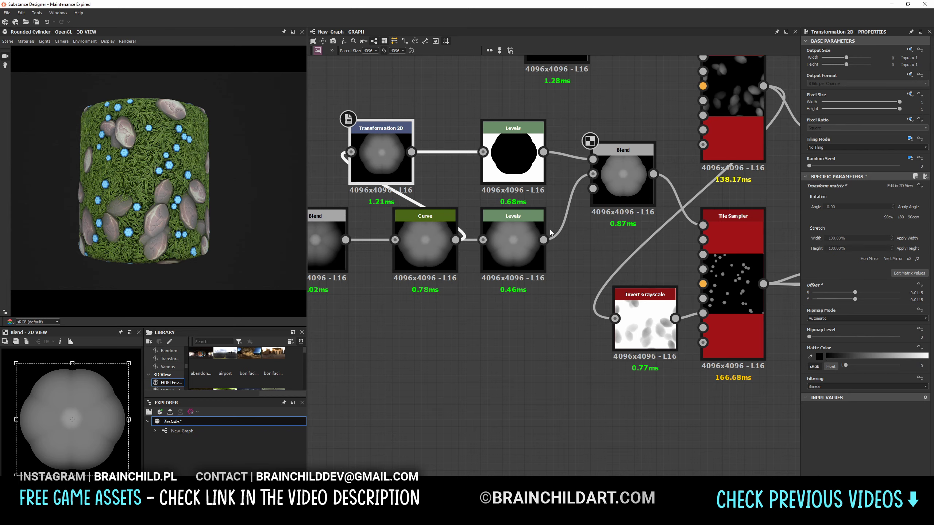
pyautogui.scroll(2, 550, 229)
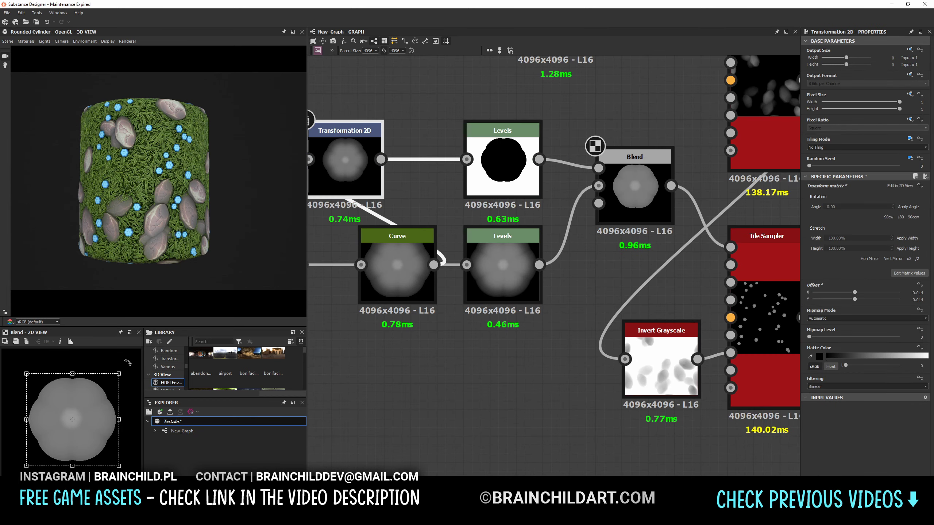
pyautogui.scroll(-2, 453, 184)
pyautogui.moveTo(477, 155); pyautogui.dragTo(450, 187)
pyautogui.click(477, 258)
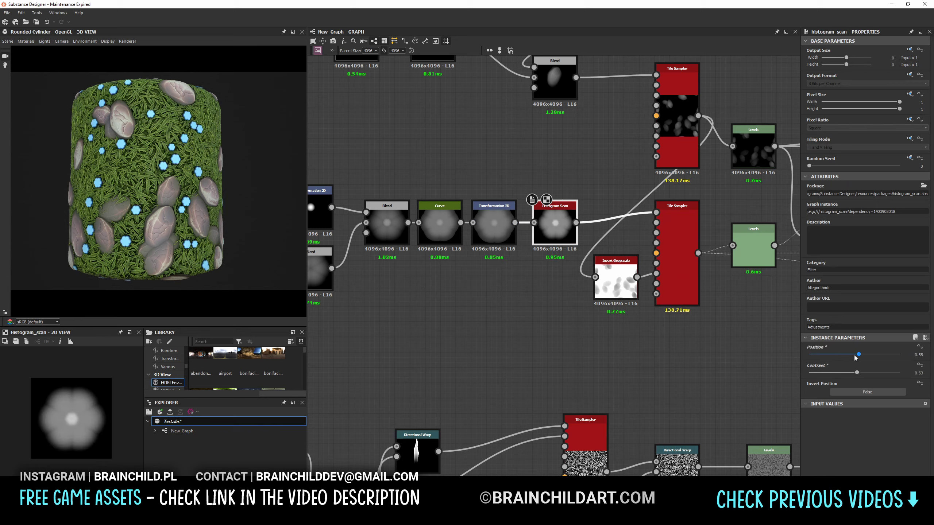
# Raise the Histogram Scan position slightly and lower its contrast.
pyautogui.moveTo(854, 357); pyautogui.dragTo(857, 355)
pyautogui.moveTo(857, 372); pyautogui.dragTo(848, 373)
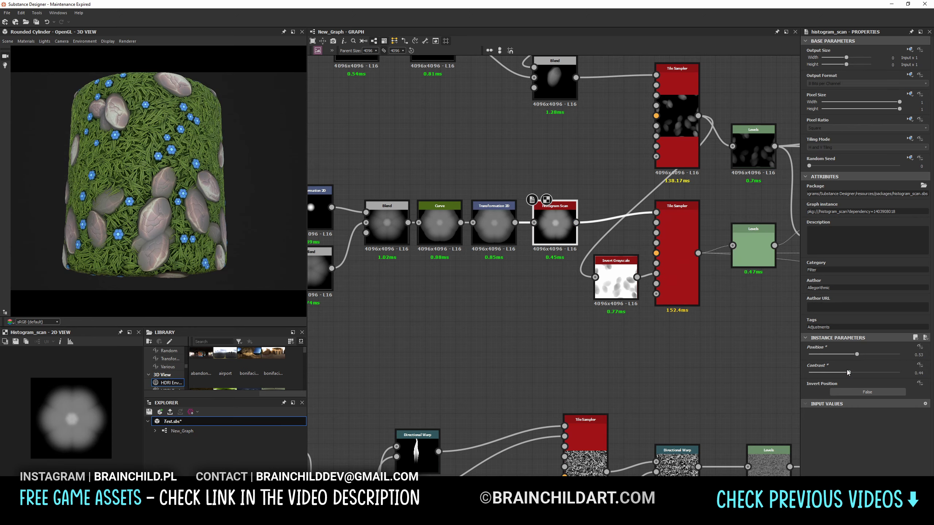
pyautogui.scroll(-5, 551, 239)
pyautogui.scroll(2, 588, 221)
pyautogui.scroll(3, 221, 228)
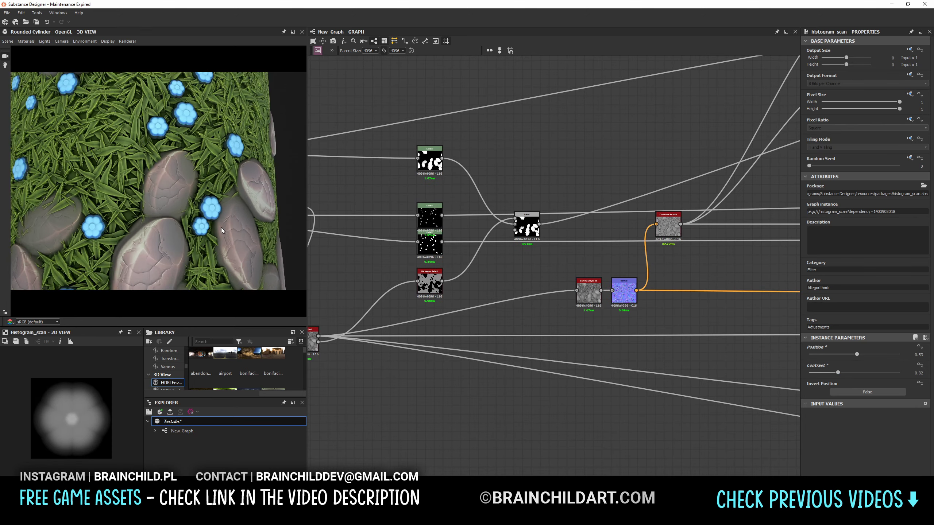
pyautogui.scroll(2, 201, 215)
pyautogui.scroll(-2, 201, 215)
pyautogui.scroll(3, 596, 221)
# Adjust the lower Levels node on the flower scatter mask.
pyautogui.click(507, 257)
pyautogui.moveTo(507, 257)
pyautogui.mouseDown(button='middle')
pyautogui.moveTo(879, 262)
pyautogui.moveTo(688, 258)
pyautogui.mouseUp(button='middle')
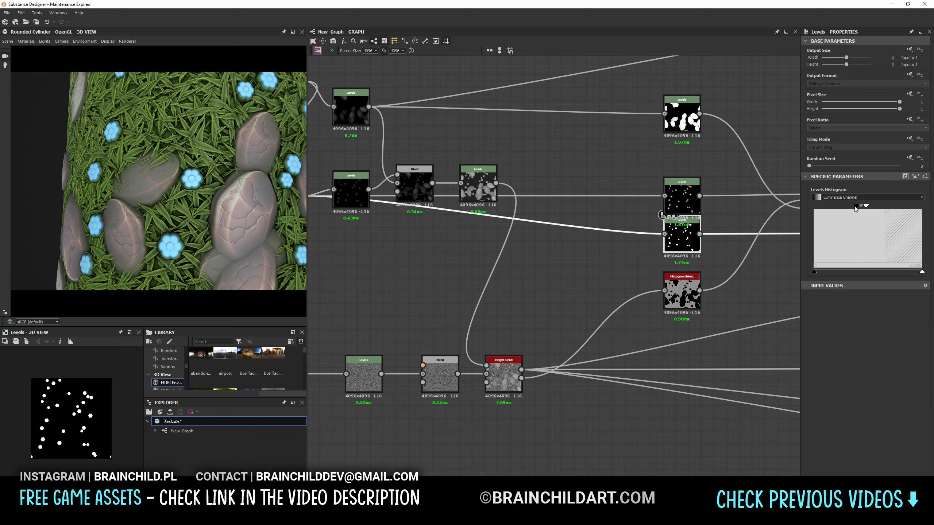
pyautogui.scroll(-3, 662, 220)
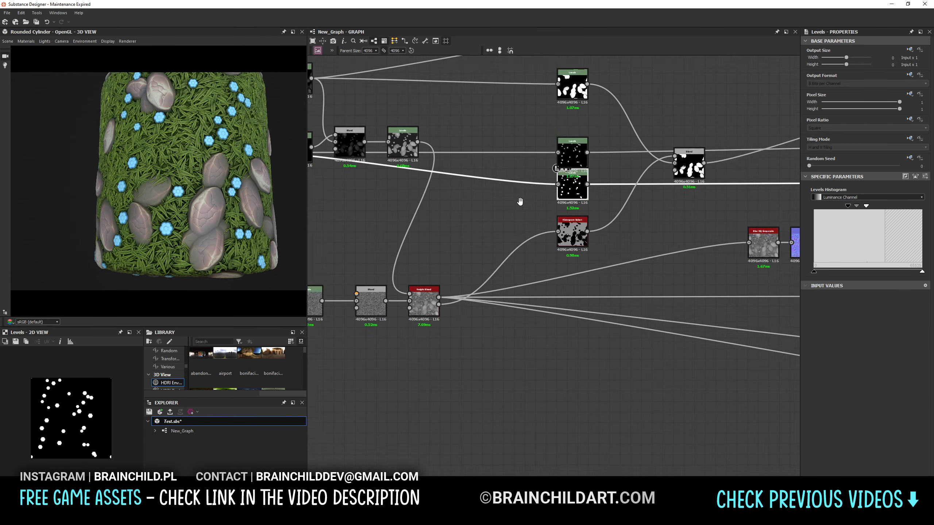
pyautogui.scroll(-2, 673, 219)
# Insert a new Blend node after the Histogram Select.
pyautogui.click(686, 217)
pyautogui.scroll(3, 563, 269)
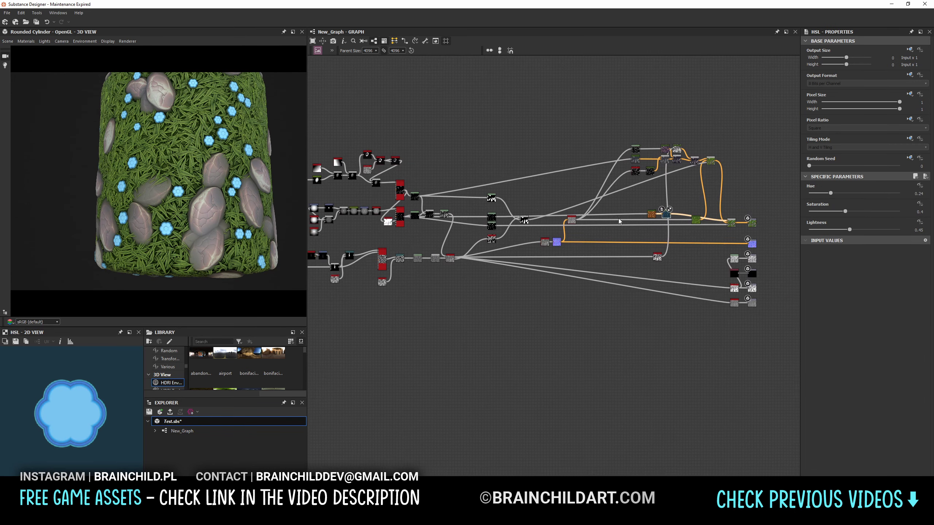
pyautogui.scroll(2, 574, 263)
pyautogui.click(586, 254)
pyautogui.press('space')
pyautogui.click(588, 280)
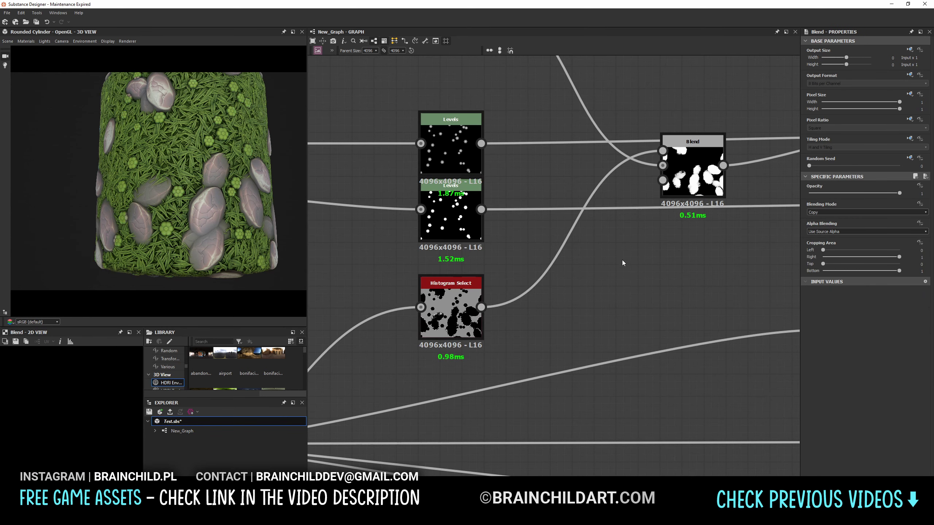
pyautogui.scroll(-3, 595, 257)
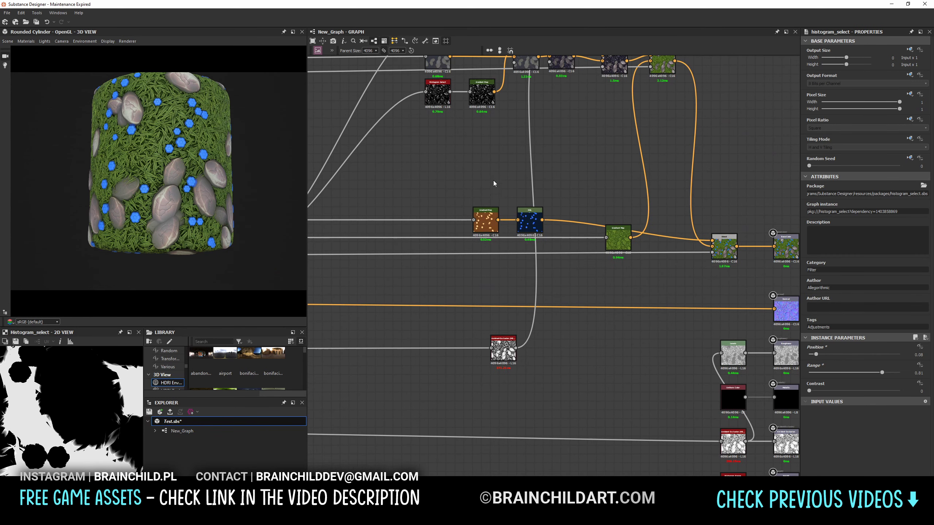
pyautogui.scroll(-3, 497, 231)
# Review the flower Gradient Map's key colours and adjust the flower mask Levels.
pyautogui.scroll(4, 497, 230)
pyautogui.doubleClick(516, 230)
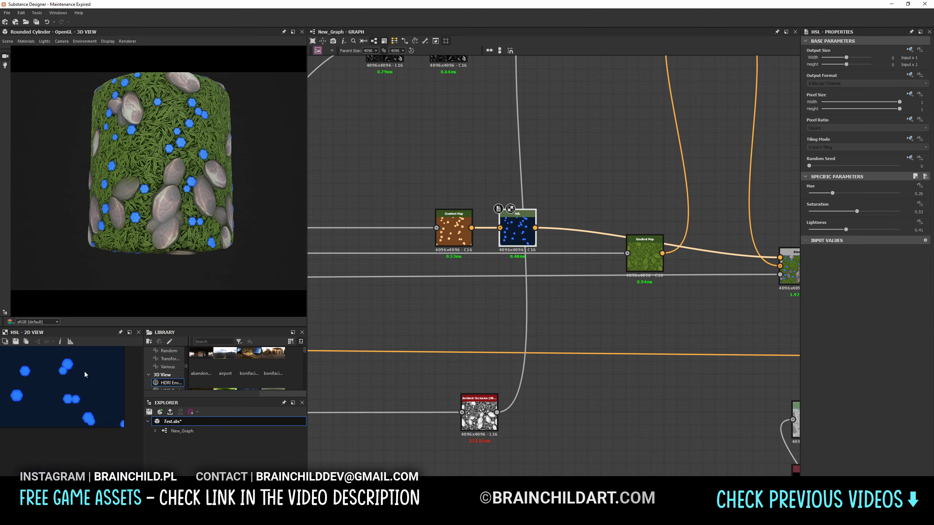
pyautogui.doubleClick(454, 230)
pyautogui.doubleClick(830, 241)
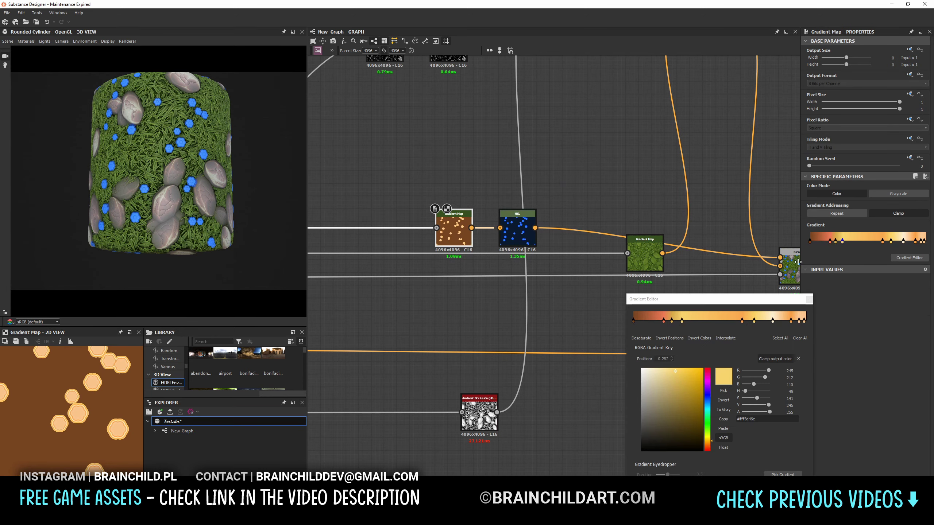
pyautogui.click(517, 220)
pyautogui.scroll(5, 214, 201)
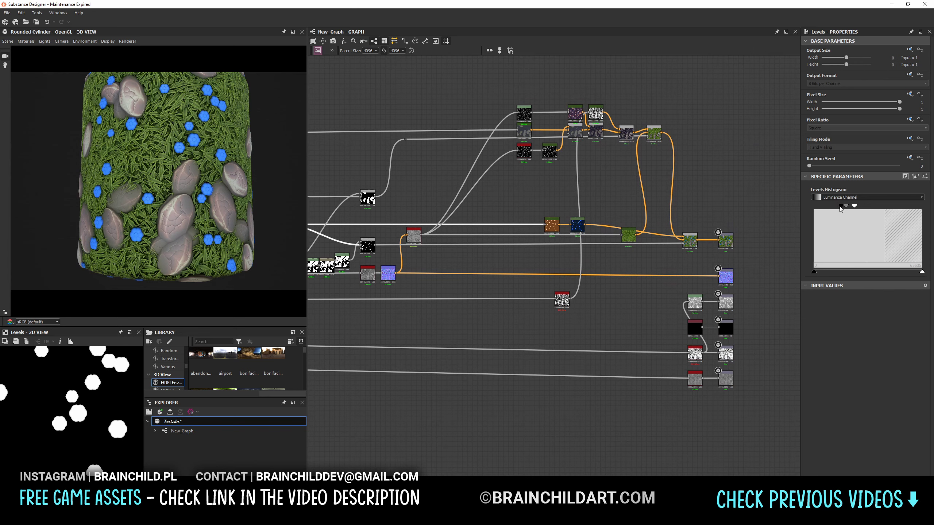
pyautogui.moveTo(848, 206); pyautogui.dragTo(845, 208)
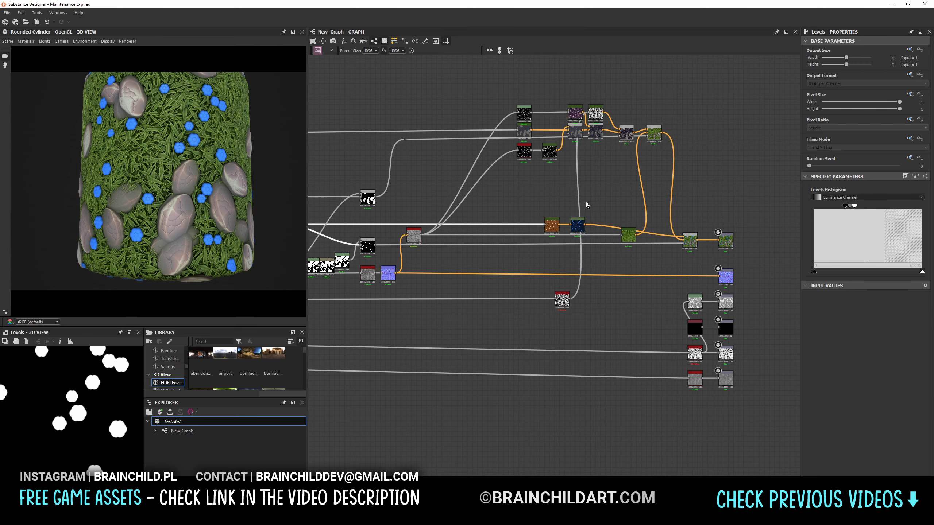
pyautogui.scroll(3, 586, 205)
# Add a Blend after the HSL node, fed by a pasted Gradient Map pattern.
pyautogui.moveTo(614, 160); pyautogui.dragTo(507, 239)
pyautogui.moveTo(521, 232); pyautogui.dragTo(431, 232)
pyautogui.doubleClick(470, 211)
pyautogui.press('space')
pyautogui.click(474, 270)
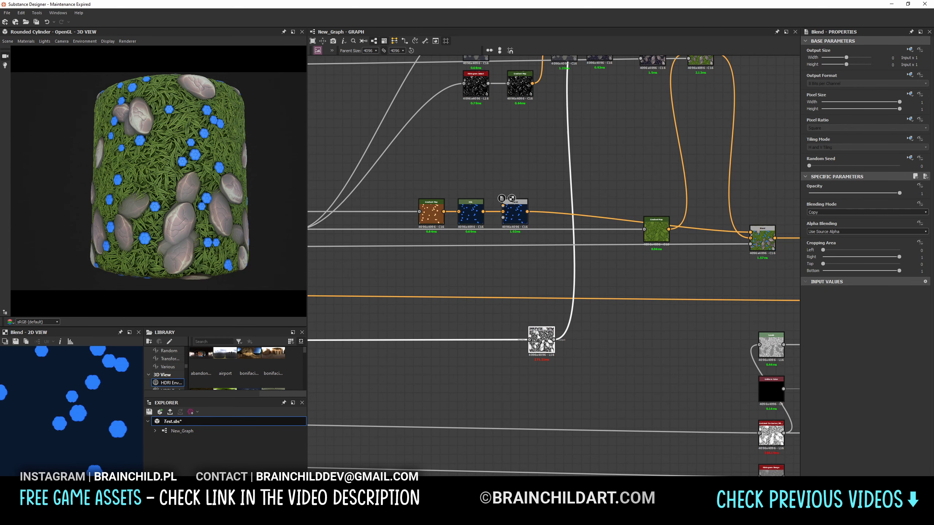
pyautogui.moveTo(538, 336); pyautogui.dragTo(427, 342)
pyautogui.hotkey('ctrl', 'v')
pyautogui.moveTo(483, 176); pyautogui.dragTo(503, 206)
pyautogui.scroll(-2, 820, 213)
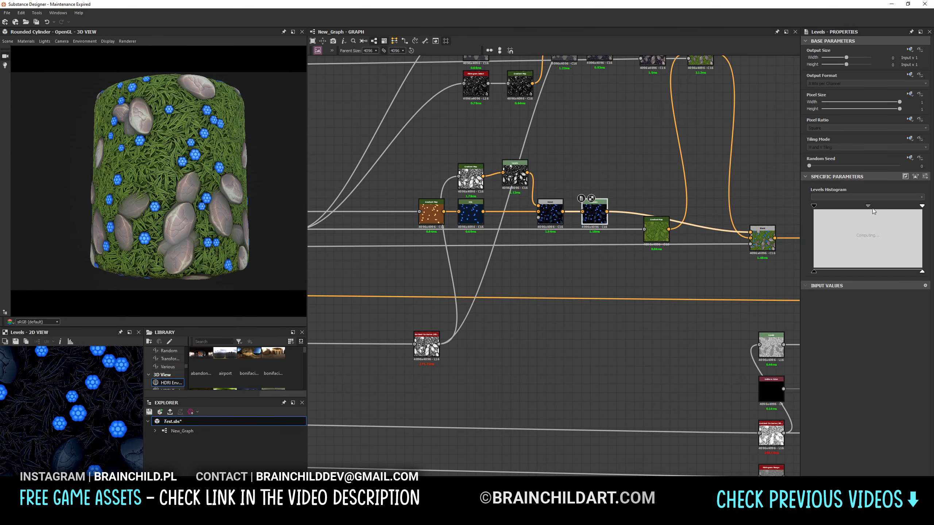
# Brighten the petal pattern midtones and place a Histogram Select for the highlight layer.
pyautogui.moveTo(872, 208); pyautogui.dragTo(859, 209)
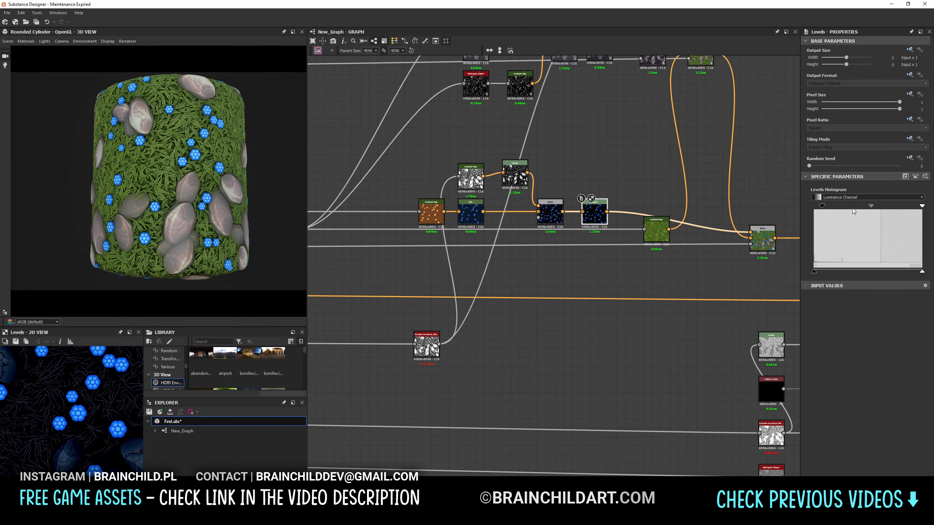
pyautogui.moveTo(604, 216)
pyautogui.mouseDown()
pyautogui.moveTo(549, 232)
pyautogui.moveTo(566, 193)
pyautogui.mouseUp()
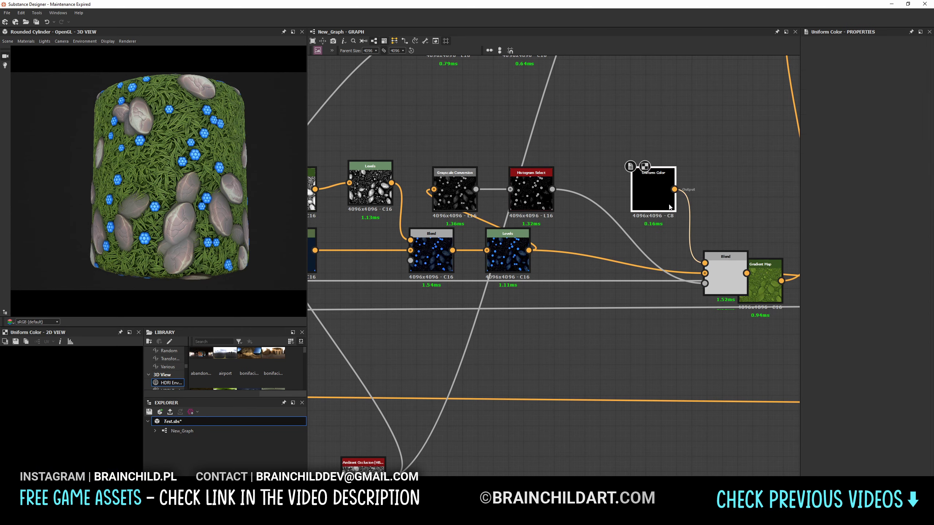
pyautogui.moveTo(669, 207); pyautogui.dragTo(548, 200, button='middle')
pyautogui.moveTo(405, 191); pyautogui.dragTo(457, 252)
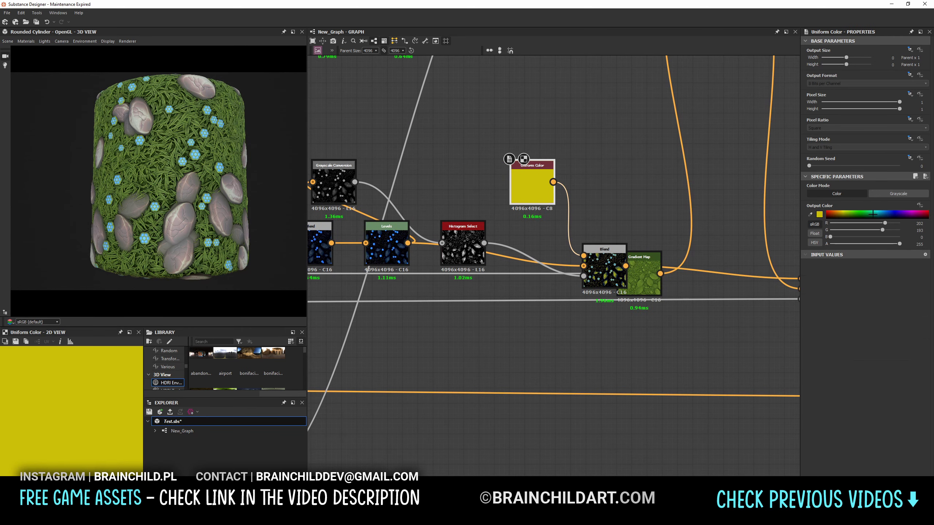
# Widen the Histogram Select range and make the highlight Uniform Color pinkish red.
pyautogui.click(464, 182)
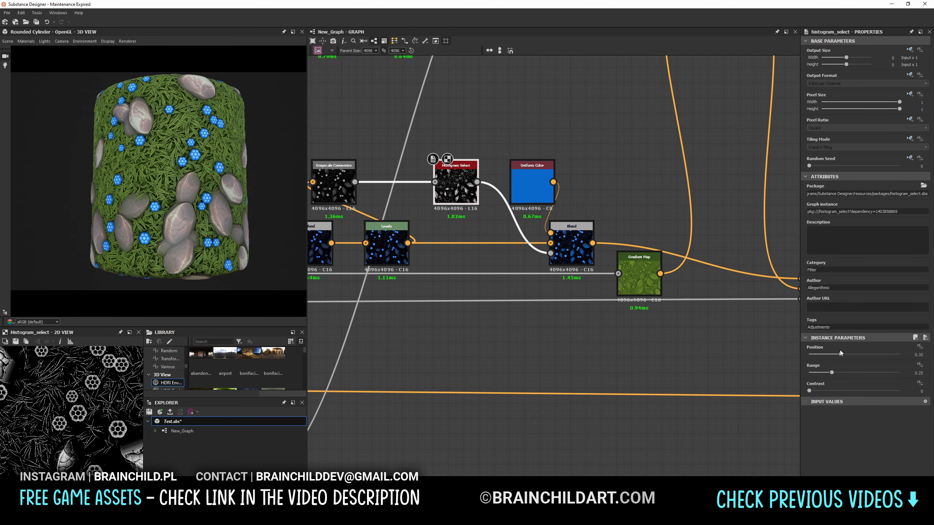
pyautogui.moveTo(843, 355); pyautogui.dragTo(846, 373)
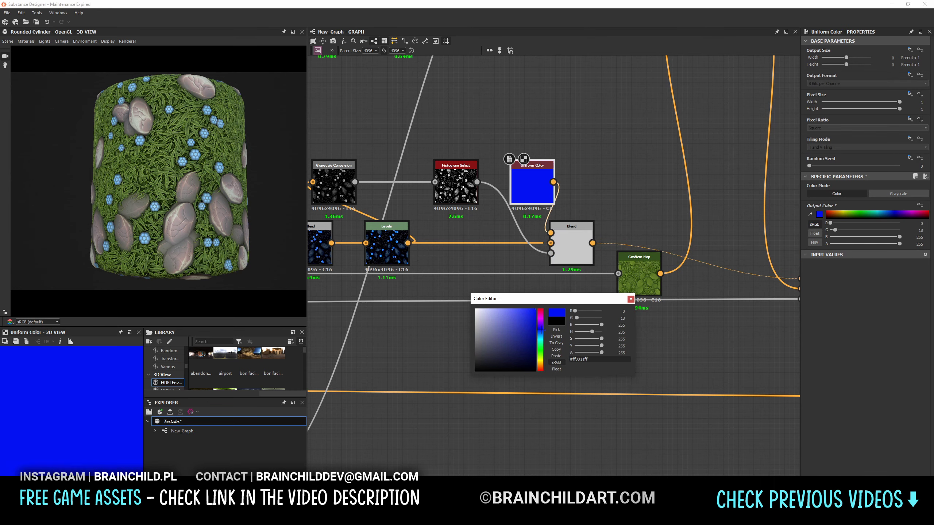
pyautogui.click(540, 310)
pyautogui.click(572, 244)
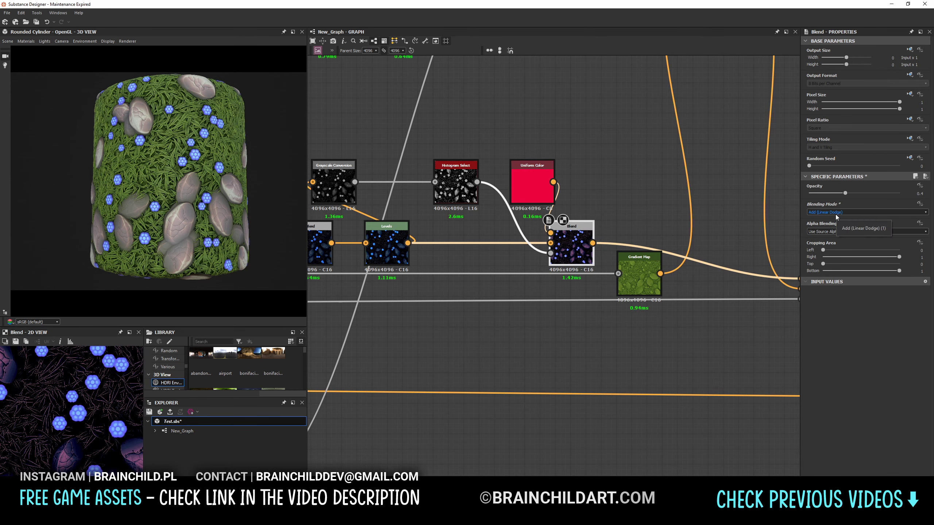
pyautogui.scroll(-5, 570, 235)
pyautogui.moveTo(561, 243); pyautogui.dragTo(599, 224, button='middle')
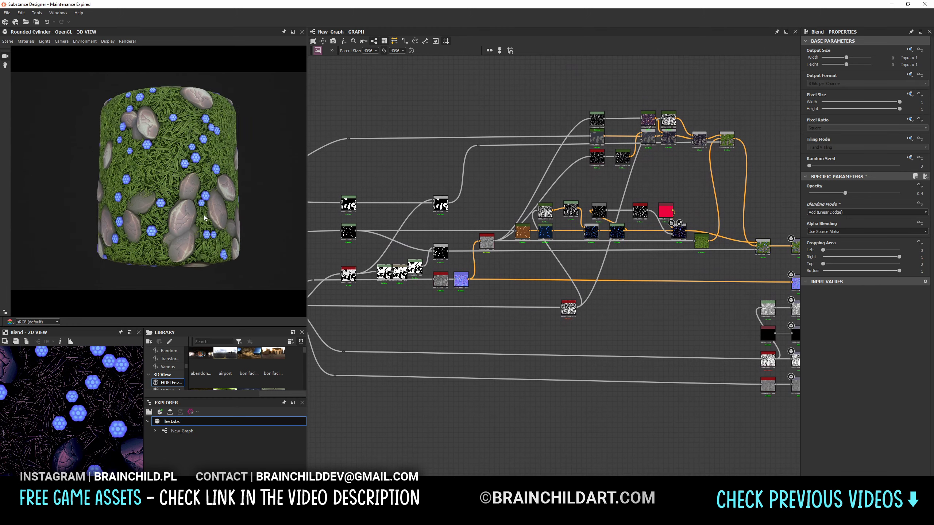
# Add a Slope Blur Color after the stone Blend, lowering its samples/intensity and the Fractal Sum Base output size.
pyautogui.scroll(2, 552, 220)
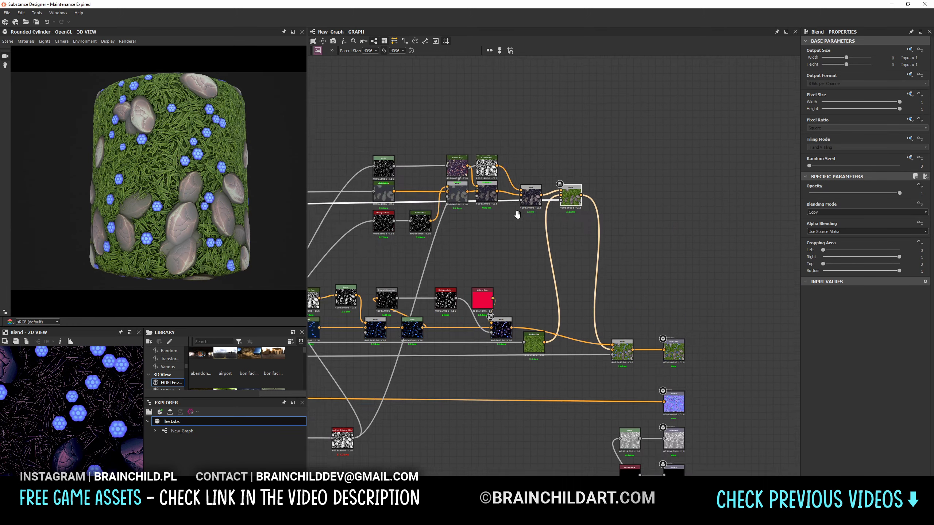
pyautogui.click(530, 206)
pyautogui.press('space')
pyautogui.scroll(2, 531, 214)
pyautogui.moveTo(553, 249); pyautogui.dragTo(559, 198)
pyautogui.press('Return')
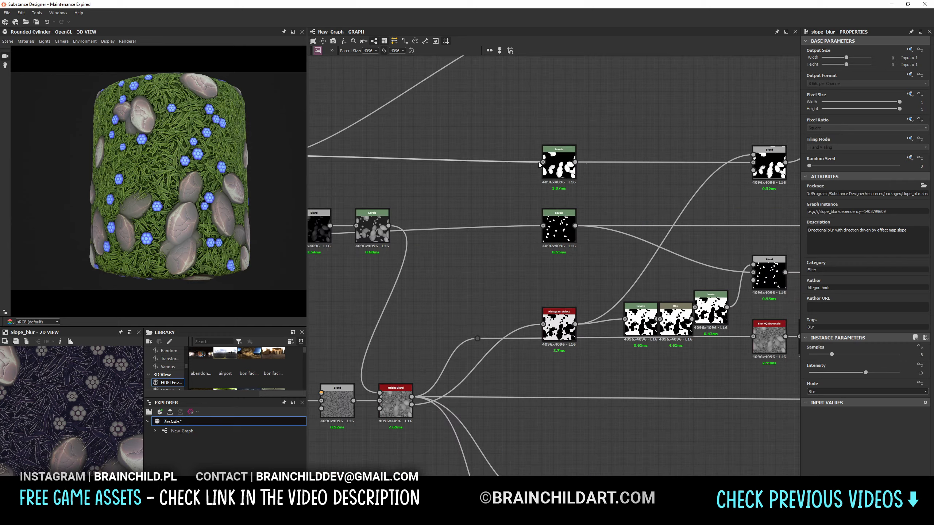
pyautogui.moveTo(832, 355); pyautogui.dragTo(818, 355)
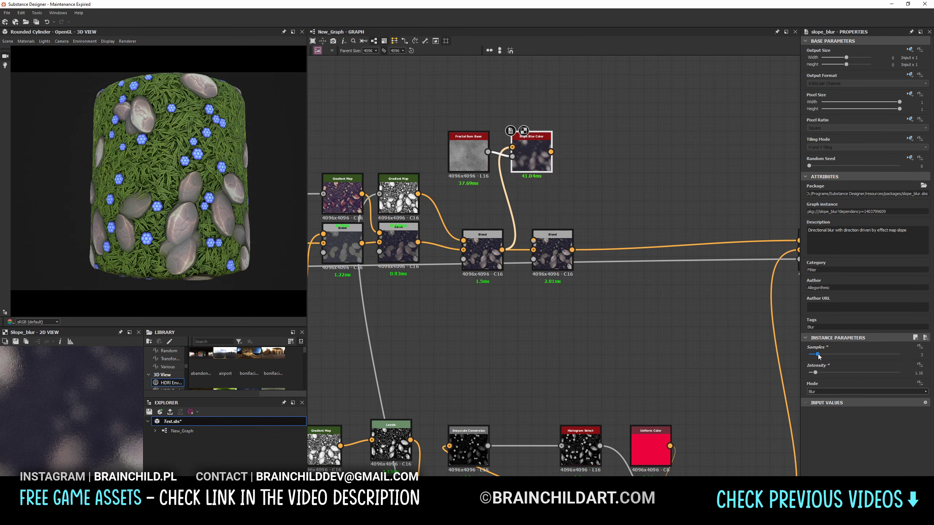
pyautogui.click(468, 152)
pyautogui.moveTo(846, 58); pyautogui.dragTo(842, 57)
pyautogui.moveTo(846, 64); pyautogui.dragTo(839, 57)
pyautogui.click(552, 250)
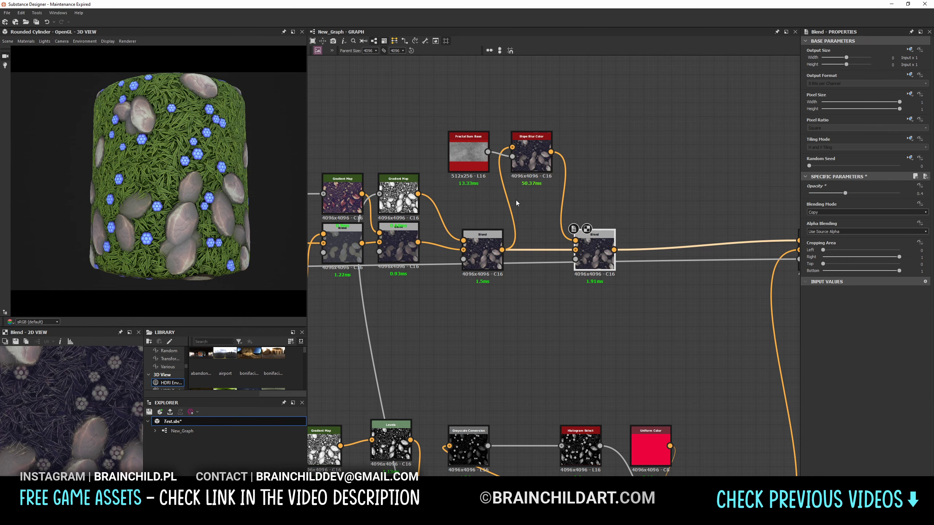
# Add Grayscale Conversion and Histogram Select masks, set the Uniform Color to blue, and tune the stone mask.
pyautogui.scroll(-1, 517, 203)
pyautogui.moveTo(516, 203); pyautogui.dragTo(470, 221, button='middle')
pyautogui.scroll(1, 422, 170)
pyautogui.moveTo(442, 166); pyautogui.dragTo(493, 127)
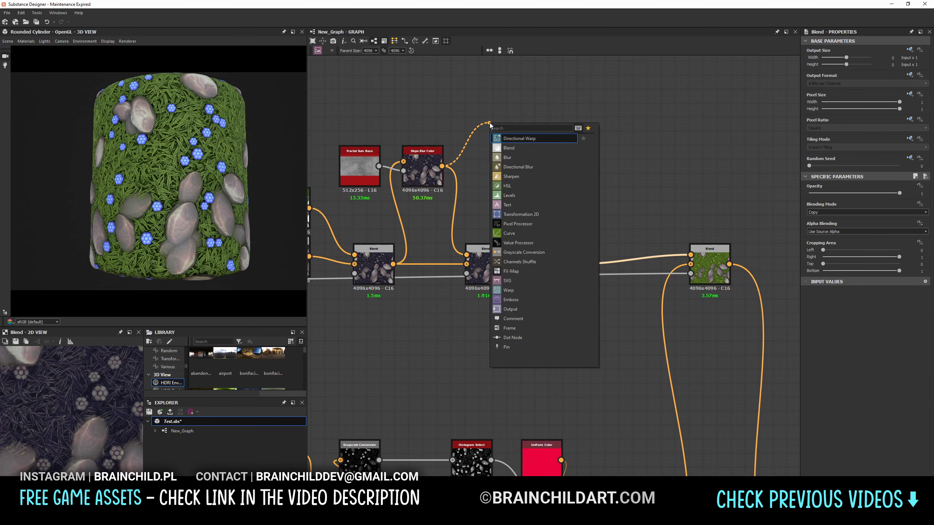
pyautogui.click(514, 183)
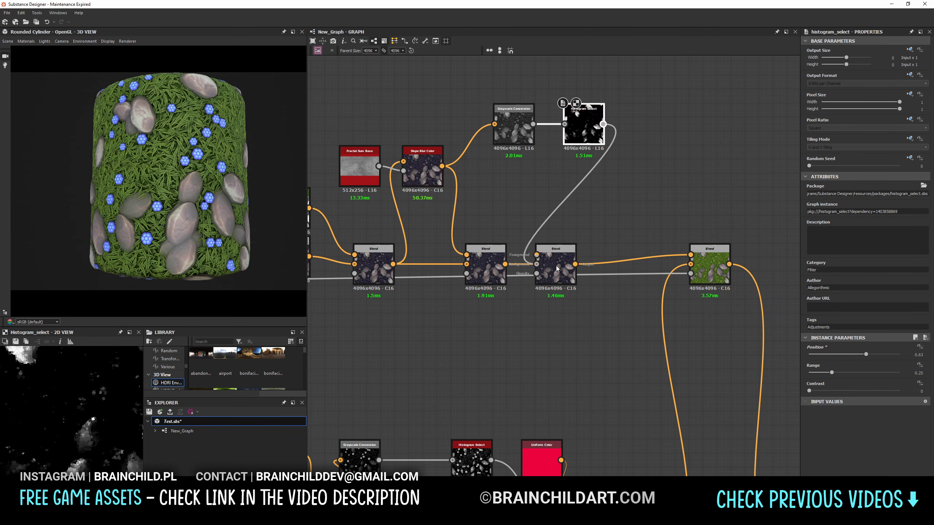
pyautogui.doubleClick(869, 212)
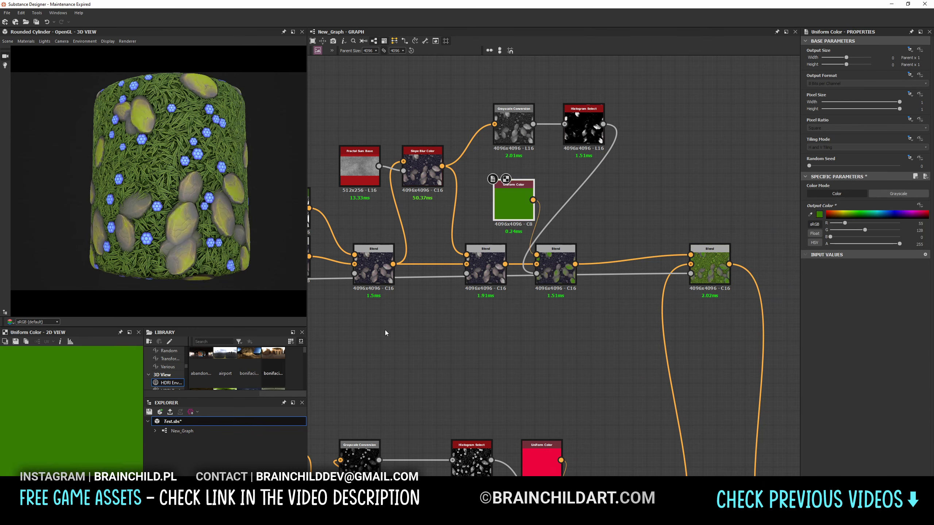
pyautogui.moveTo(507, 349); pyautogui.dragTo(516, 325)
pyautogui.click(555, 266)
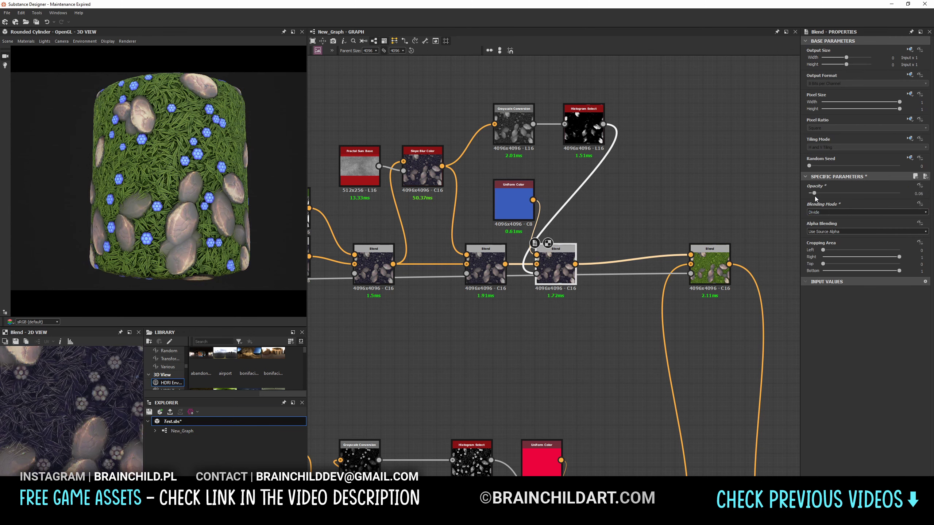
pyautogui.click(583, 127)
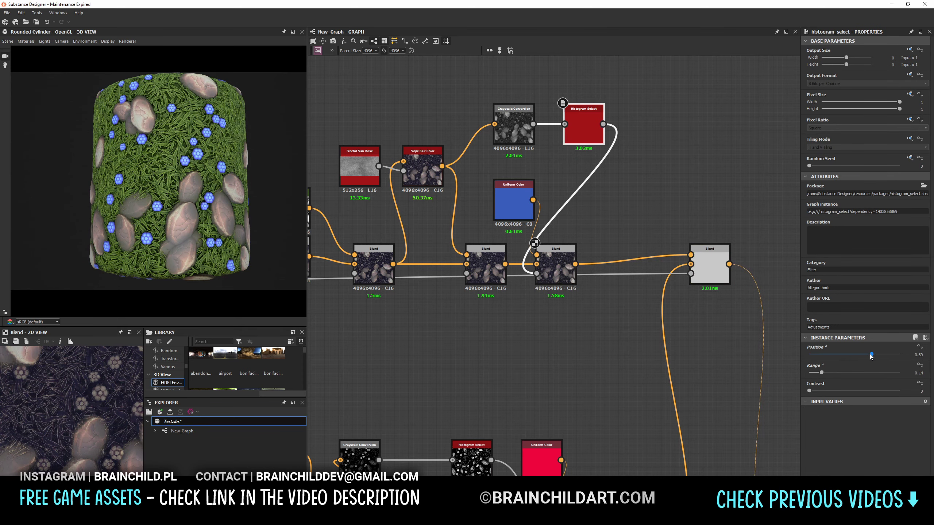
pyautogui.moveTo(607, 212); pyautogui.dragTo(561, 205, button='middle')
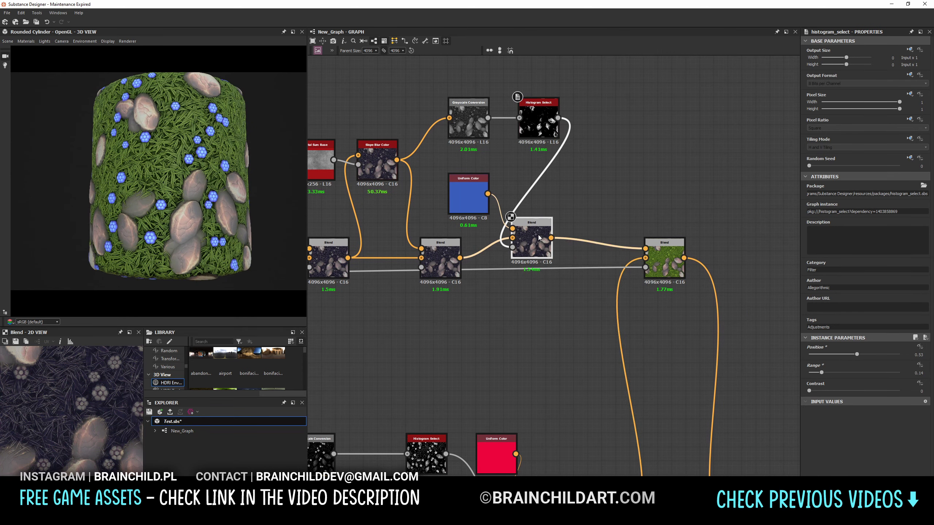
# Insert an HSL node shifted toward green with raised saturation, masked by a duplicated, repositioned Histogram Select.
pyautogui.moveTo(550, 238); pyautogui.dragTo(592, 241)
pyautogui.click(617, 258)
pyautogui.moveTo(846, 193); pyautogui.dragTo(840, 192)
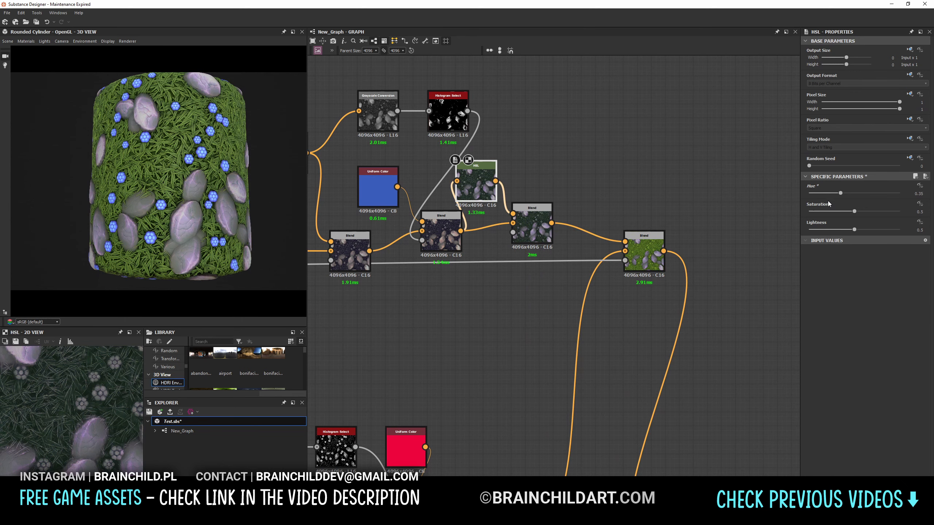
pyautogui.moveTo(854, 229); pyautogui.dragTo(845, 229)
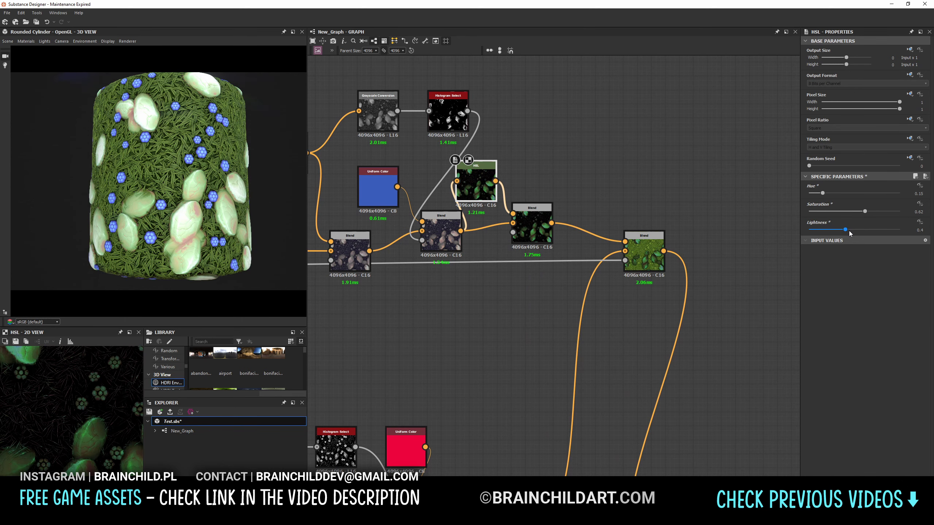
pyautogui.click(532, 228)
pyautogui.click(462, 117)
pyautogui.hotkey('ctrl', 'd')
pyautogui.scroll(1, 441, 147)
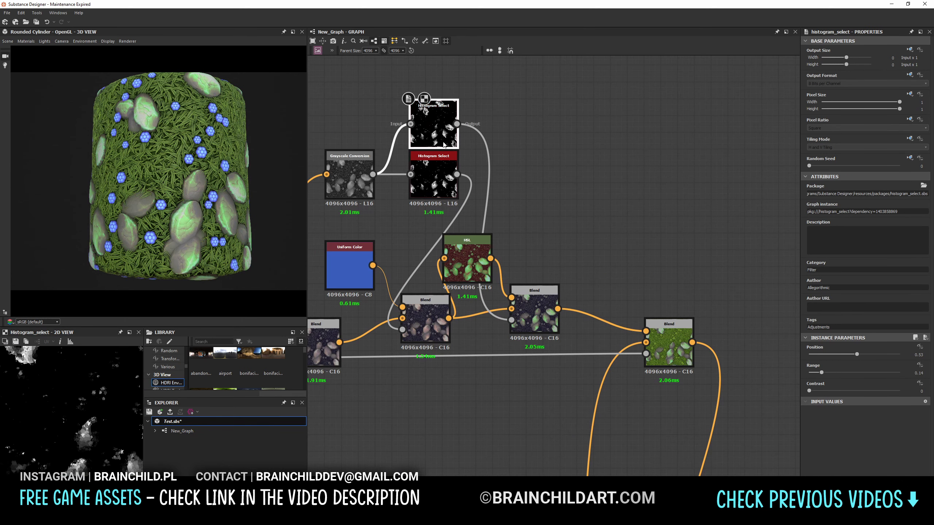
pyautogui.moveTo(854, 354); pyautogui.dragTo(836, 355)
pyautogui.click(534, 313)
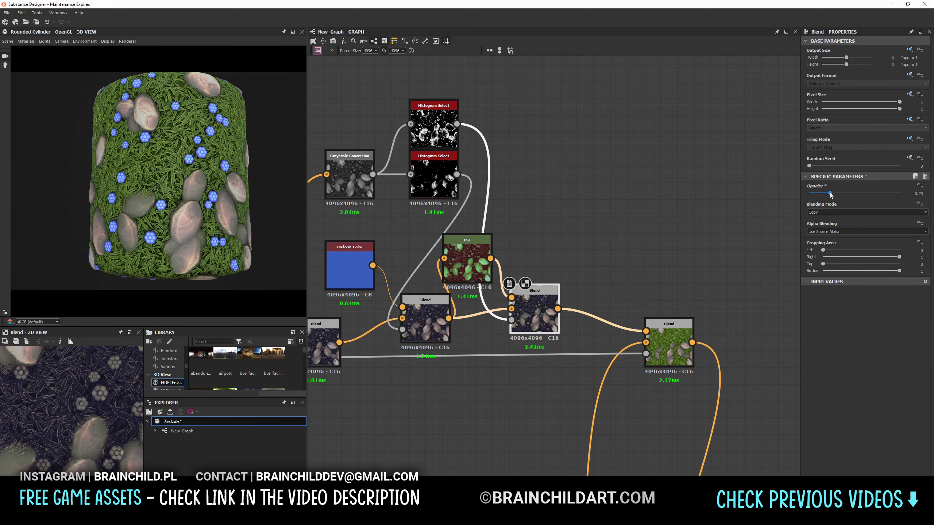
pyautogui.scroll(-1, 478, 220)
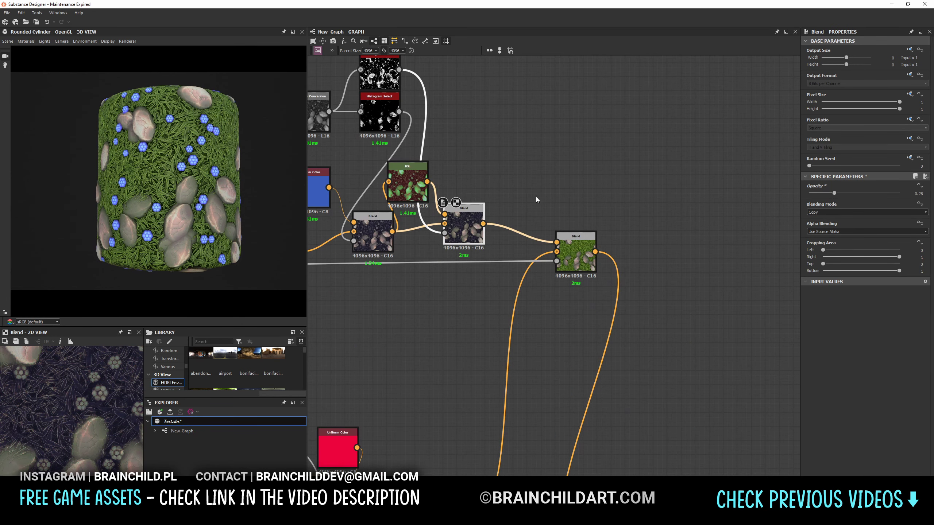
# Add a Directional Warp with raised intensity and feed it into the Blend's top input.
pyautogui.moveTo(477, 243); pyautogui.dragTo(497, 134)
pyautogui.write('dire')
pyautogui.press('Return')
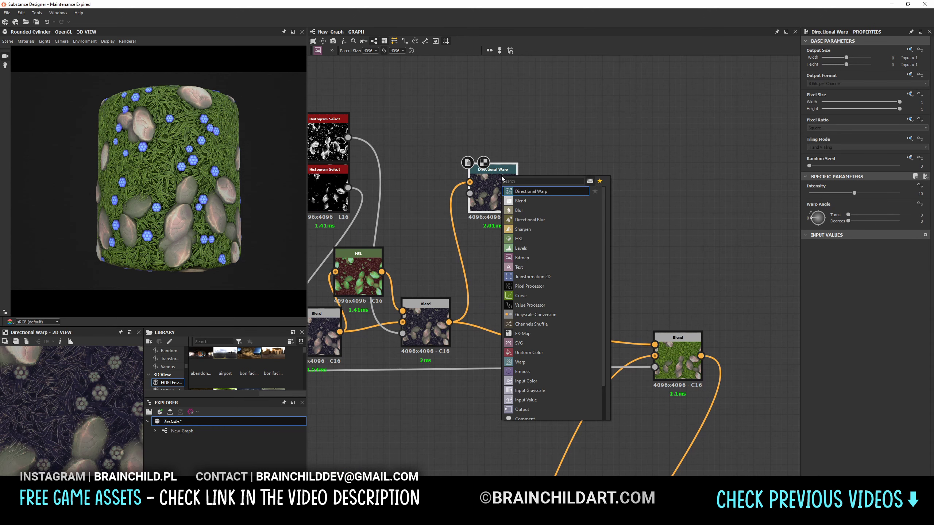
pyautogui.moveTo(857, 193); pyautogui.dragTo(893, 198)
pyautogui.scroll(2, 589, 221)
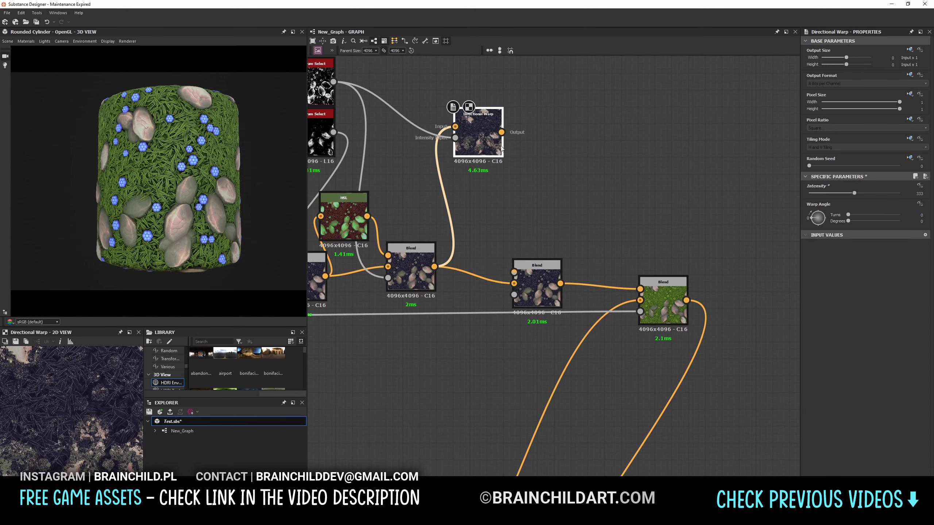
pyautogui.moveTo(501, 132); pyautogui.dragTo(514, 255)
pyautogui.click(537, 272)
# Insert a Levels node after the Blend and darken the stone layer.
pyautogui.scroll(-2, 825, 213)
pyautogui.scroll(-1, 823, 212)
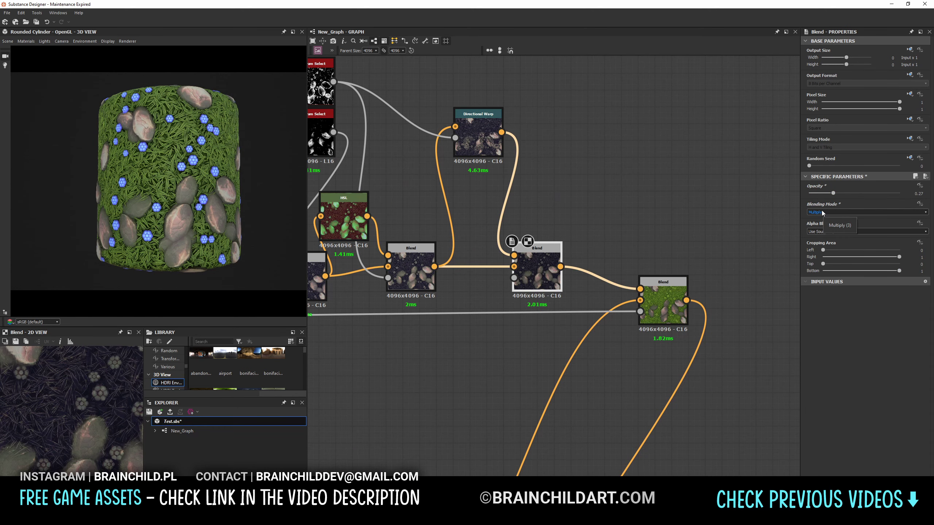
pyautogui.moveTo(723, 300); pyautogui.dragTo(546, 246, button='middle')
pyautogui.press('space')
pyautogui.write('levels')
pyautogui.press('Return')
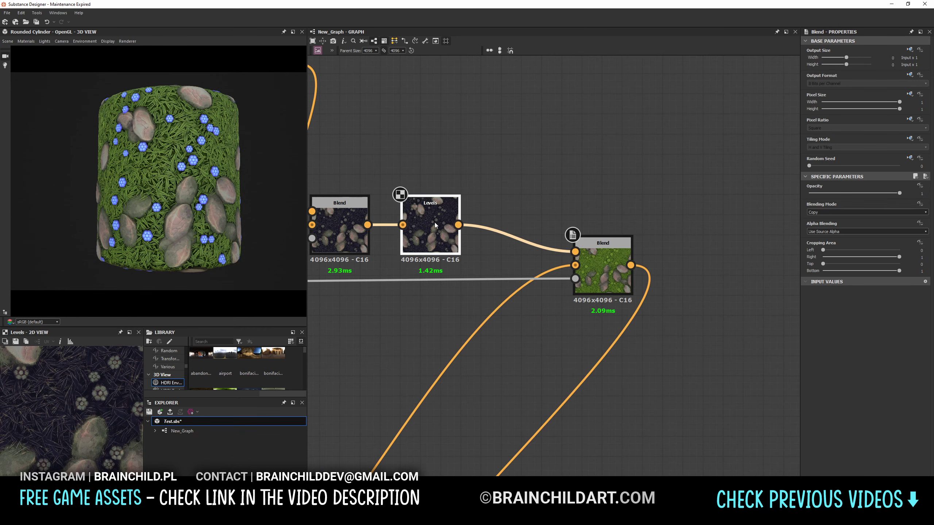
pyautogui.moveTo(873, 207); pyautogui.dragTo(856, 206)
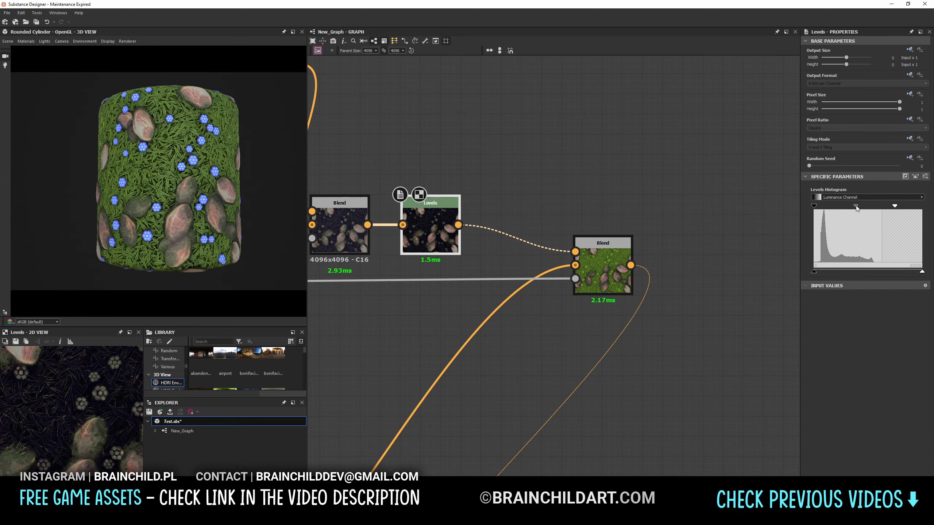
# Review the Blend and Subtract blend opacities in the flower colour chain.
pyautogui.scroll(-2, 229, 170)
pyautogui.scroll(1, 229, 170)
pyautogui.scroll(-2, 500, 188)
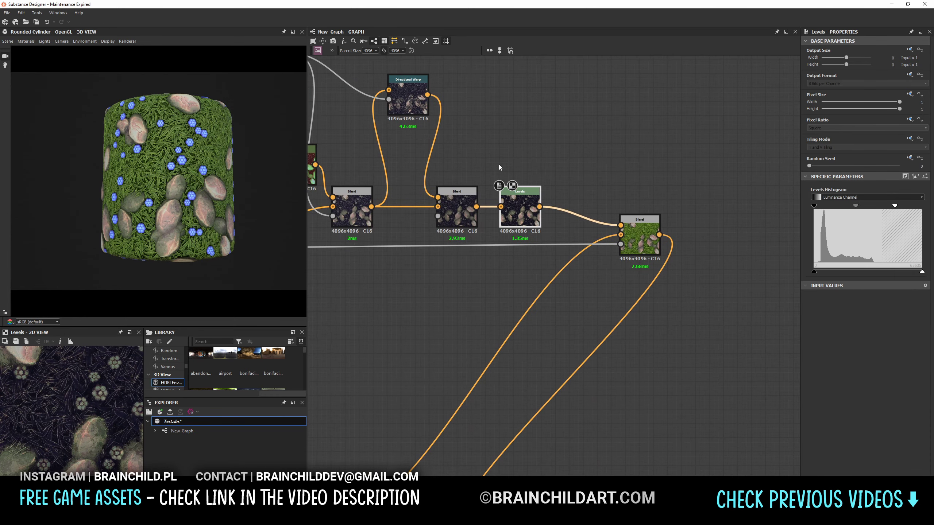
pyautogui.scroll(3, 575, 154)
pyautogui.moveTo(575, 155); pyautogui.dragTo(576, 226, button='middle')
pyautogui.click(762, 294)
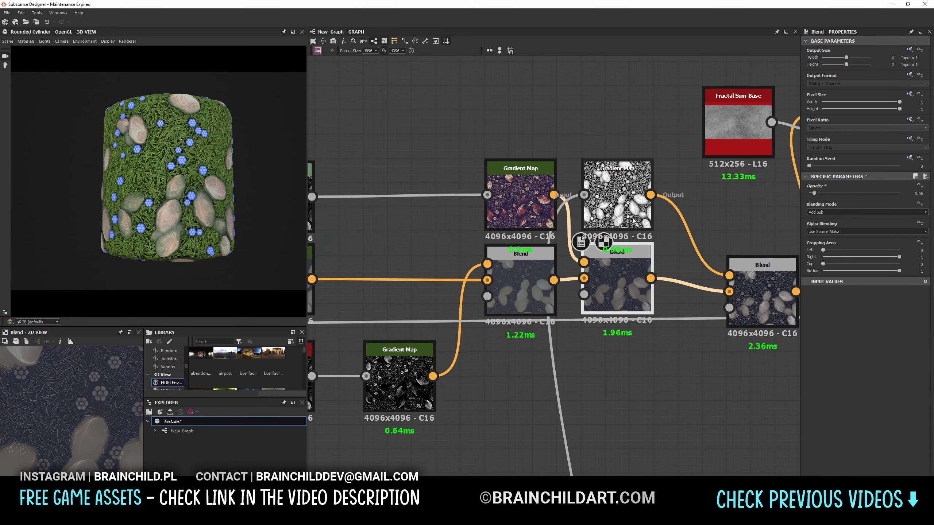
pyautogui.moveTo(762, 295)
pyautogui.mouseDown(button='middle')
pyautogui.moveTo(683, 195)
pyautogui.moveTo(544, 252)
pyautogui.mouseUp(button='middle')
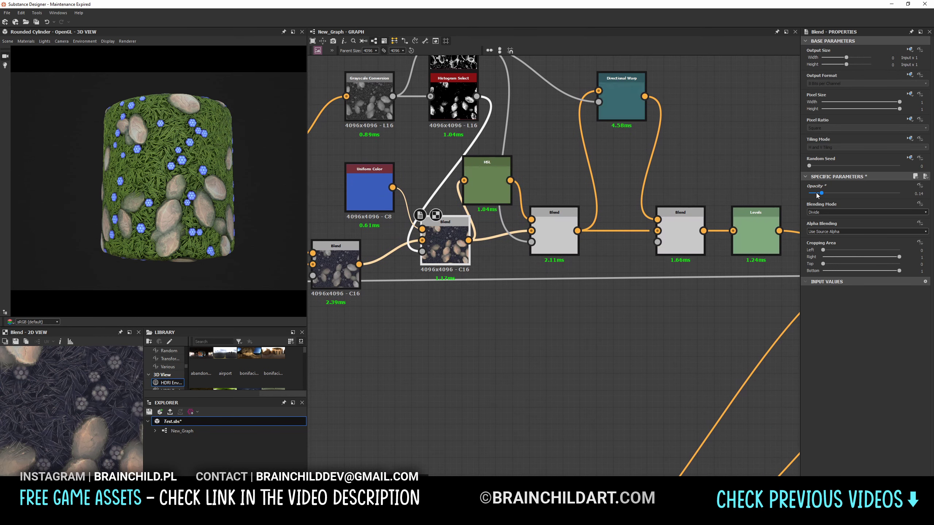
pyautogui.click(639, 257)
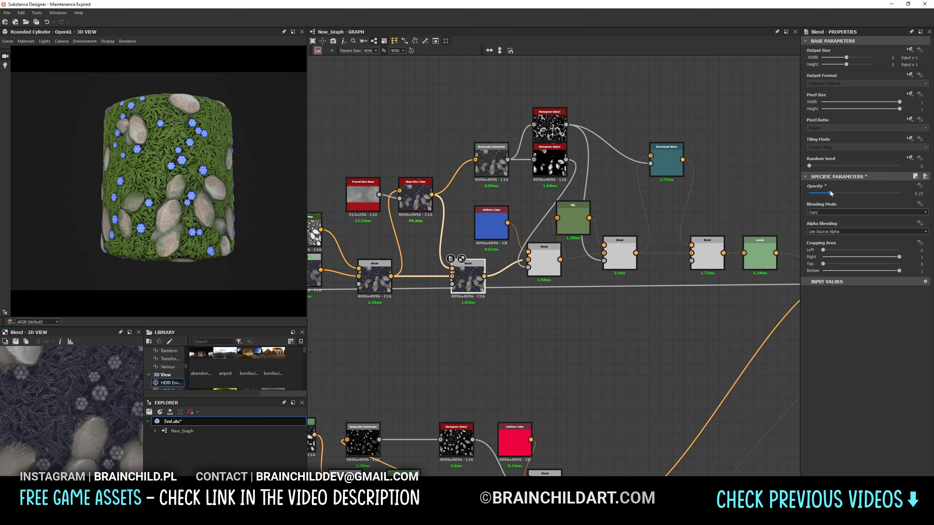
# Raise the Levels black point slightly and check the basecolor output result.
pyautogui.moveTo(659, 201); pyautogui.dragTo(498, 189, button='middle')
pyautogui.click(556, 243)
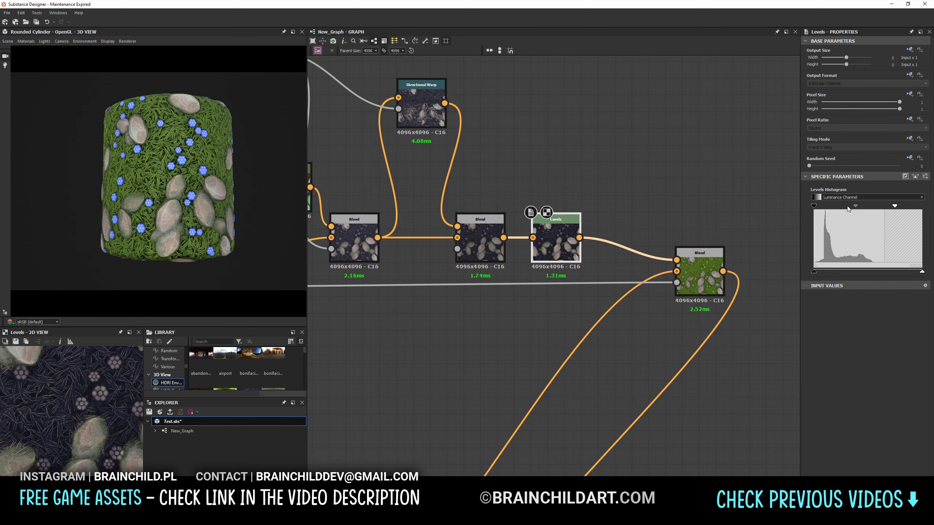
pyautogui.moveTo(819, 207)
pyautogui.mouseDown()
pyautogui.moveTo(860, 206)
pyautogui.moveTo(824, 206)
pyautogui.mouseUp()
pyautogui.scroll(-3, 487, 266)
pyautogui.click(514, 326)
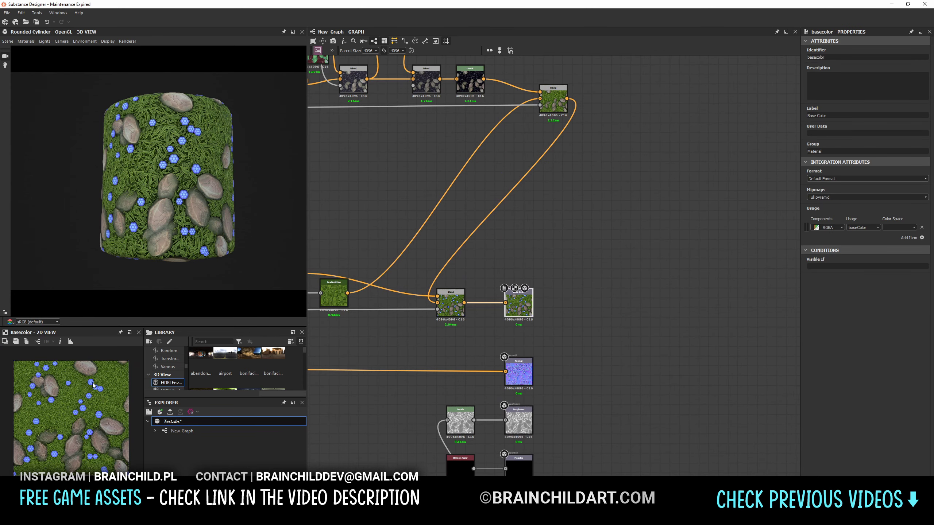
pyautogui.moveTo(575, 197); pyautogui.dragTo(617, 167, button='middle')
pyautogui.click(523, 146)
# Add a Blend node set to Subtract at 0.21 opacity.
pyautogui.scroll(5, 481, 209)
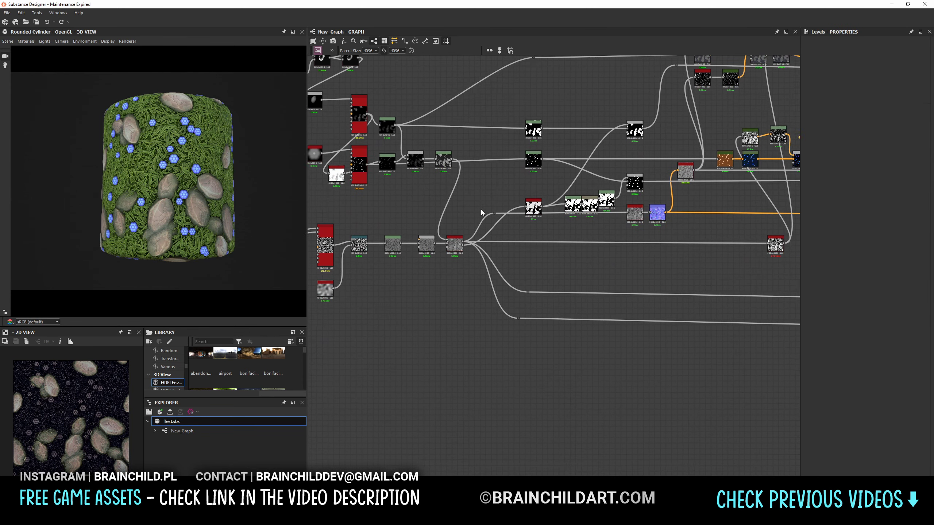
pyautogui.click(539, 226)
pyautogui.press('space')
pyautogui.press('Return')
pyautogui.scroll(-3, 575, 308)
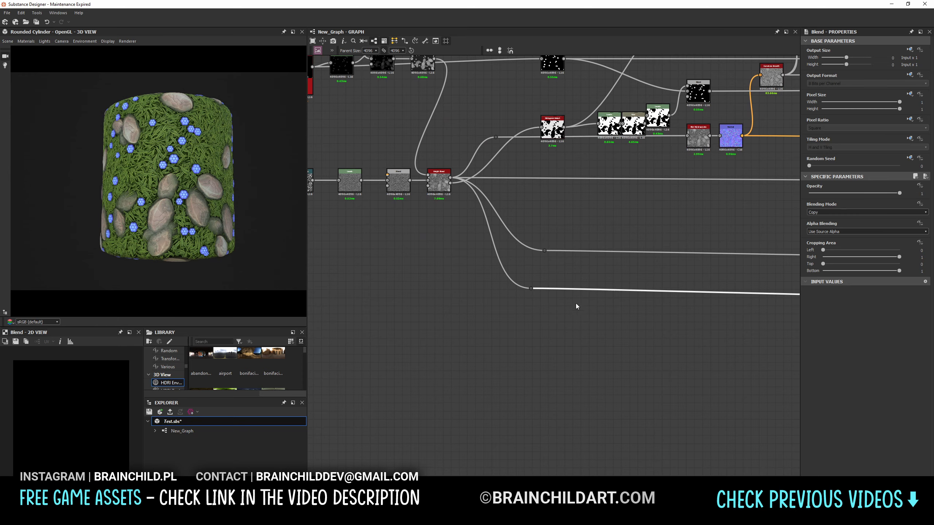
pyautogui.scroll(3, 558, 273)
pyautogui.rightClick(514, 236)
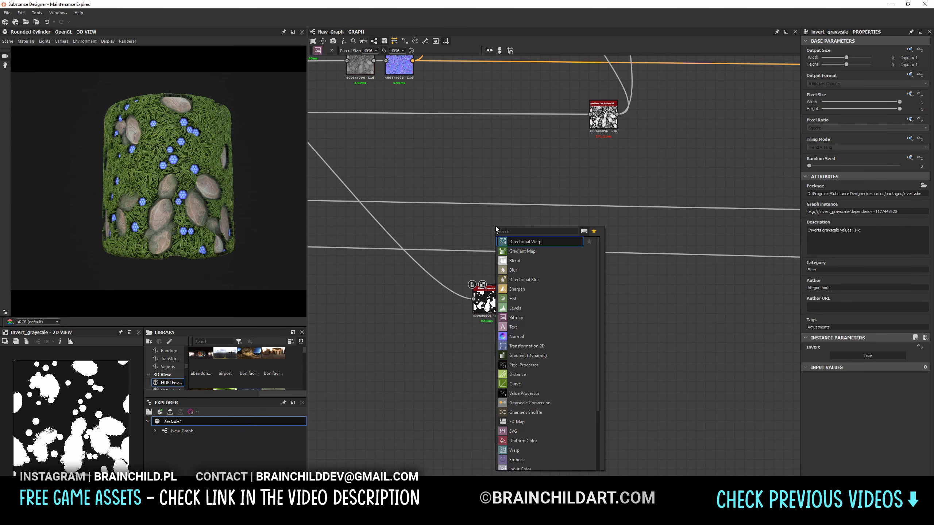
pyautogui.click(822, 213)
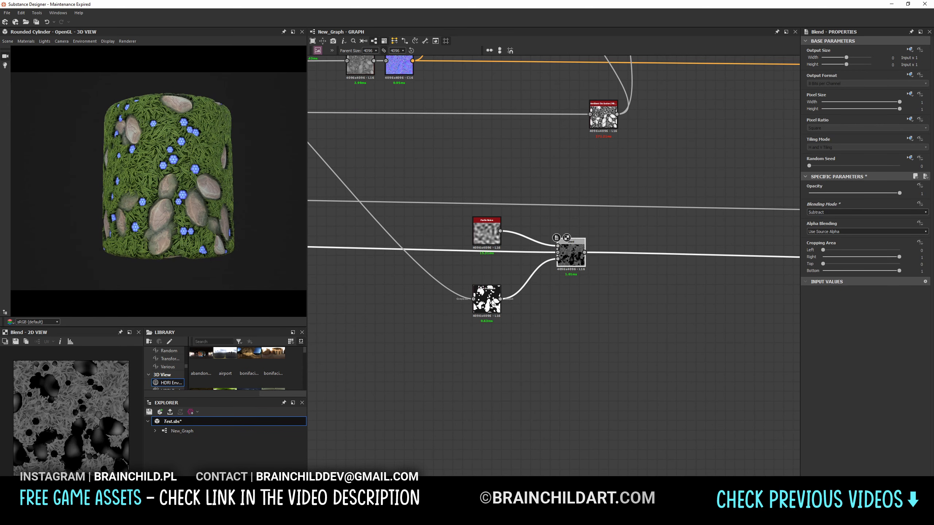
pyautogui.moveTo(899, 193); pyautogui.dragTo(827, 192)
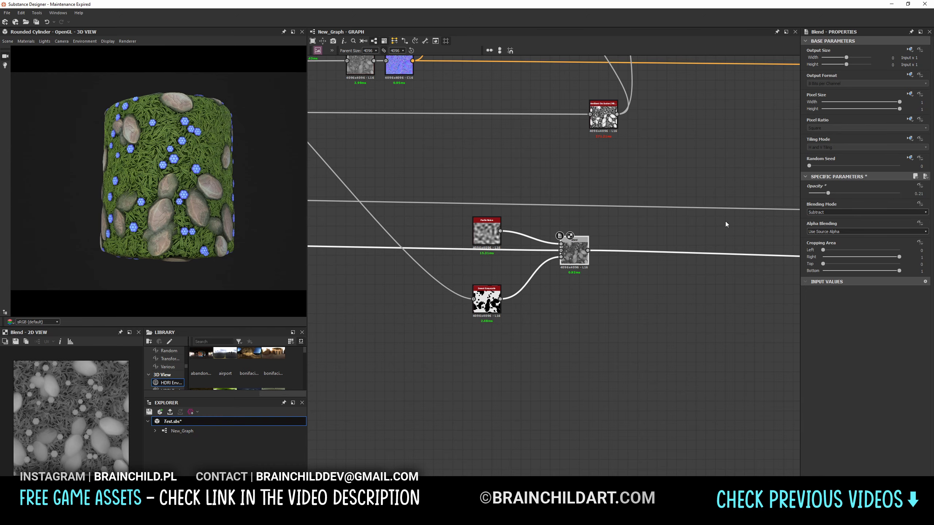
# Review the Height Blend and top Levels node in the height mask chain.
pyautogui.moveTo(725, 221); pyautogui.dragTo(503, 264, button='middle')
pyautogui.scroll(-3, 503, 265)
pyautogui.scroll(3, 491, 183)
pyautogui.scroll(-3, 491, 184)
pyautogui.click(547, 230)
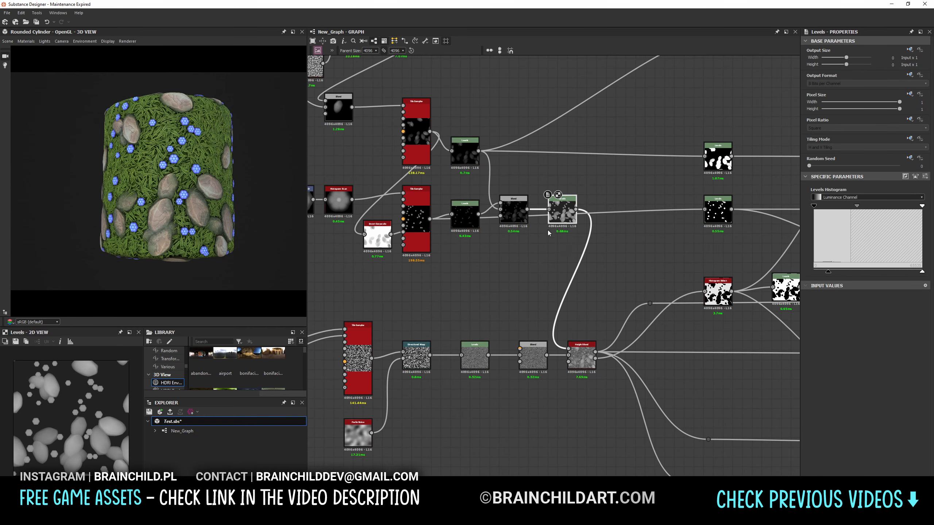
pyautogui.scroll(3, 463, 186)
pyautogui.moveTo(464, 187); pyautogui.dragTo(440, 228, button='middle')
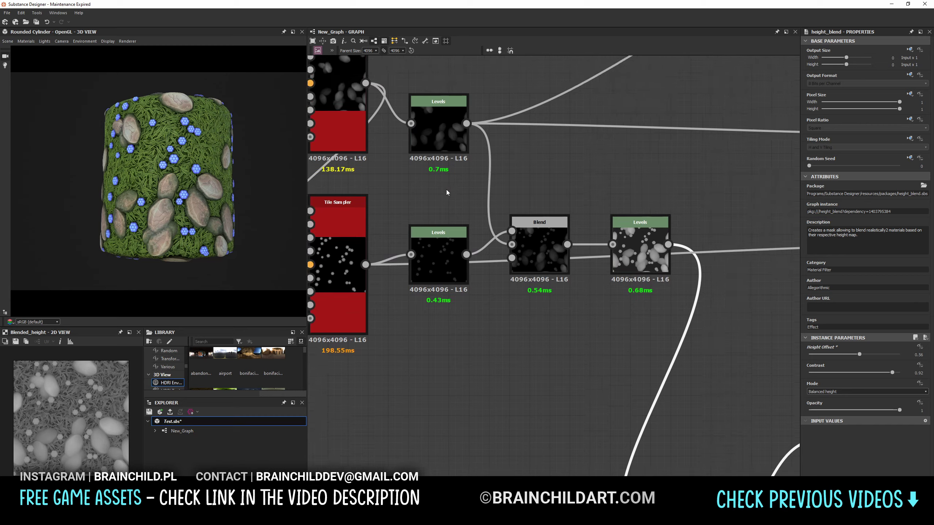
pyautogui.click(441, 144)
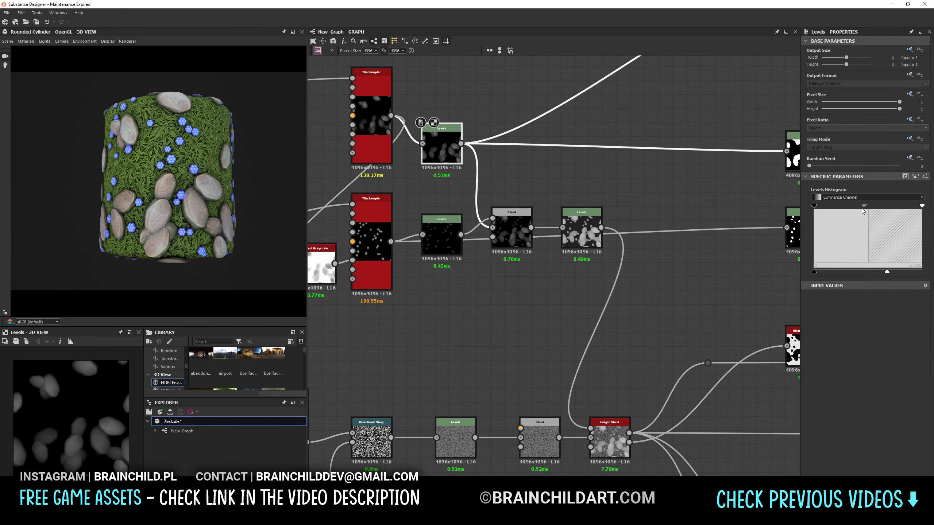
pyautogui.scroll(-3, 478, 206)
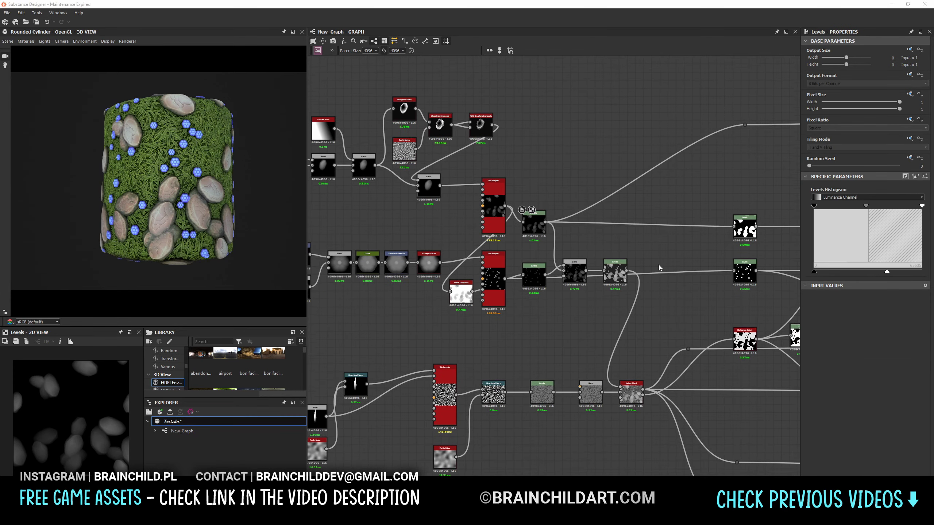
pyautogui.moveTo(478, 206)
pyautogui.mouseDown(button='middle')
pyautogui.moveTo(523, 215)
pyautogui.moveTo(568, 260)
pyautogui.mouseUp(button='middle')
# Move the Blend node beside the Gradient Map and inspect the Histogram Select.
pyautogui.scroll(3, 568, 260)
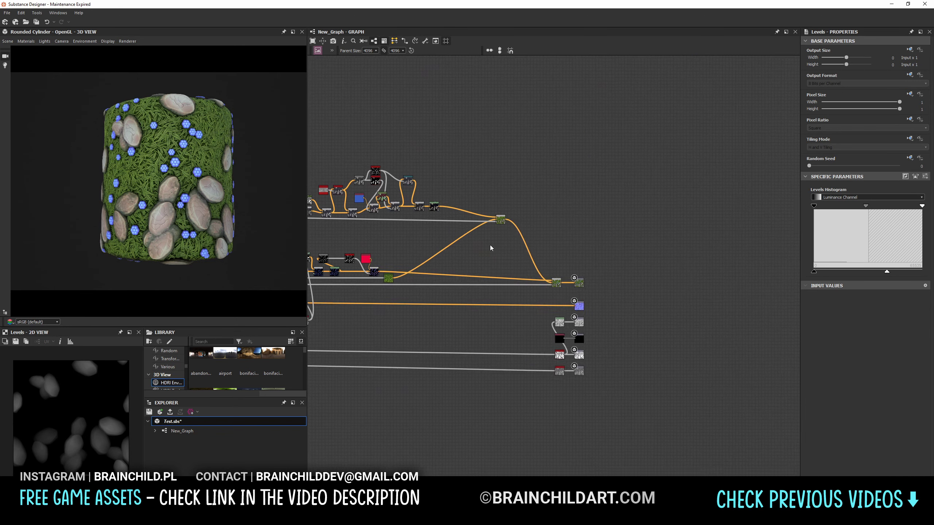
pyautogui.moveTo(492, 246); pyautogui.dragTo(487, 244, button='middle')
pyautogui.moveTo(488, 244); pyautogui.dragTo(459, 168)
pyautogui.scroll(-3, 460, 171)
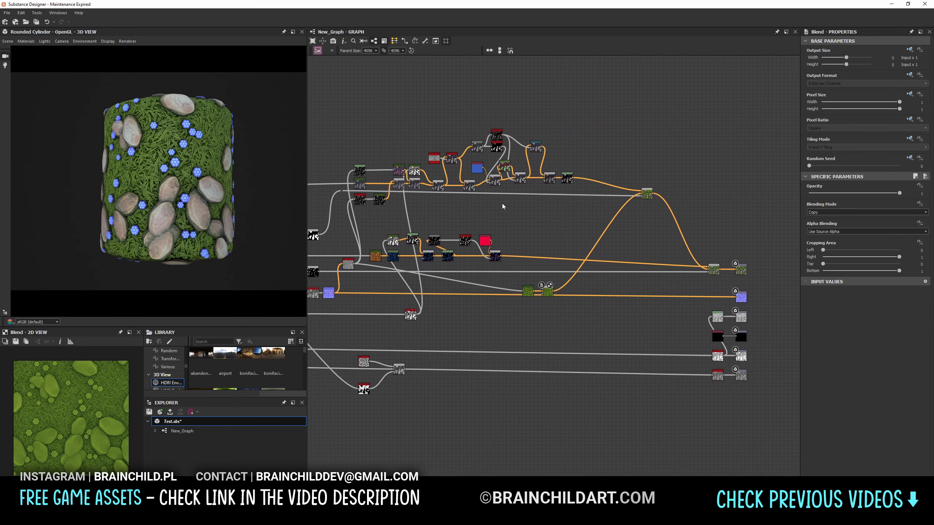
pyautogui.moveTo(501, 203)
pyautogui.mouseDown(button='middle')
pyautogui.moveTo(516, 138)
pyautogui.moveTo(515, 225)
pyautogui.mouseUp(button='middle')
pyautogui.click(516, 138)
pyautogui.scroll(3, 461, 367)
pyautogui.scroll(-3, 461, 368)
pyautogui.scroll(-2, 515, 224)
# Connect the Gradient Map into the Directional Warp and strengthen the Fractal Sum Base noise.
pyautogui.moveTo(587, 288); pyautogui.dragTo(587, 285)
pyautogui.click(598, 287)
pyautogui.scroll(3, 494, 287)
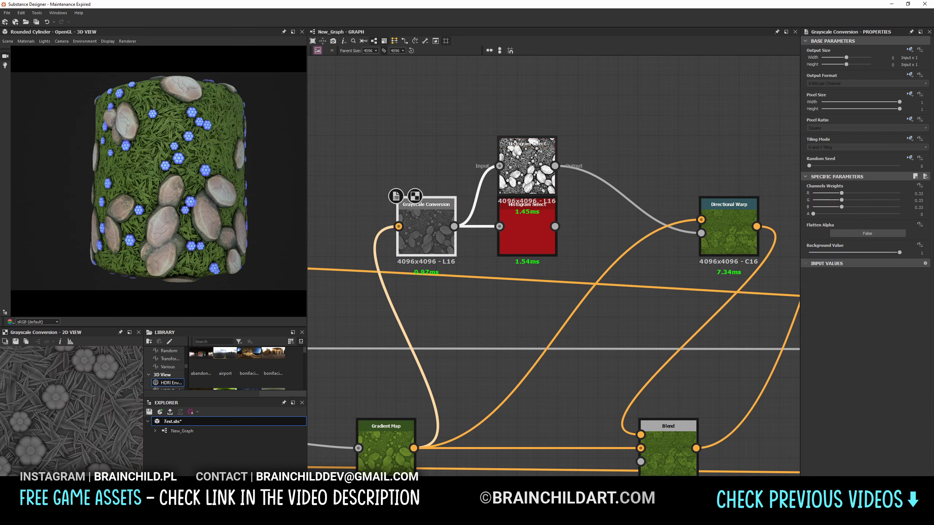
pyautogui.scroll(-1, 475, 239)
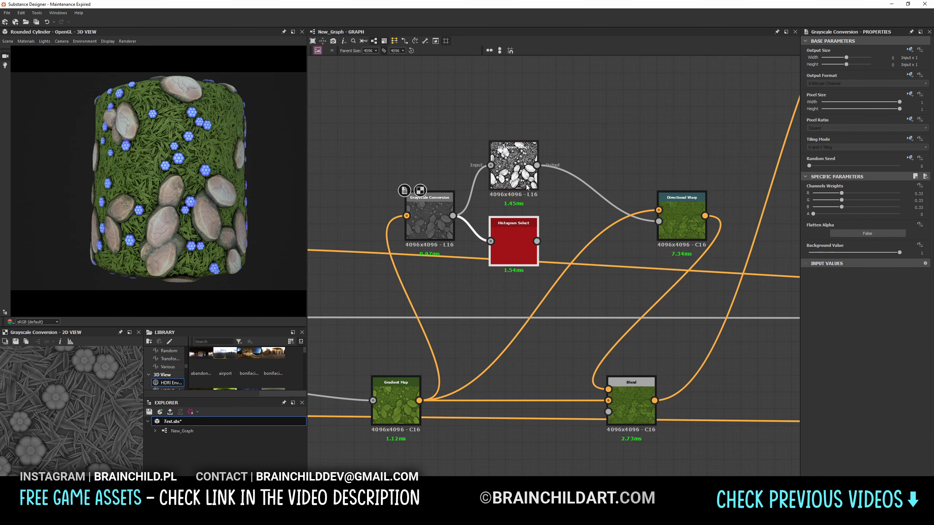
pyautogui.scroll(-1, 475, 239)
pyautogui.scroll(-2, 475, 239)
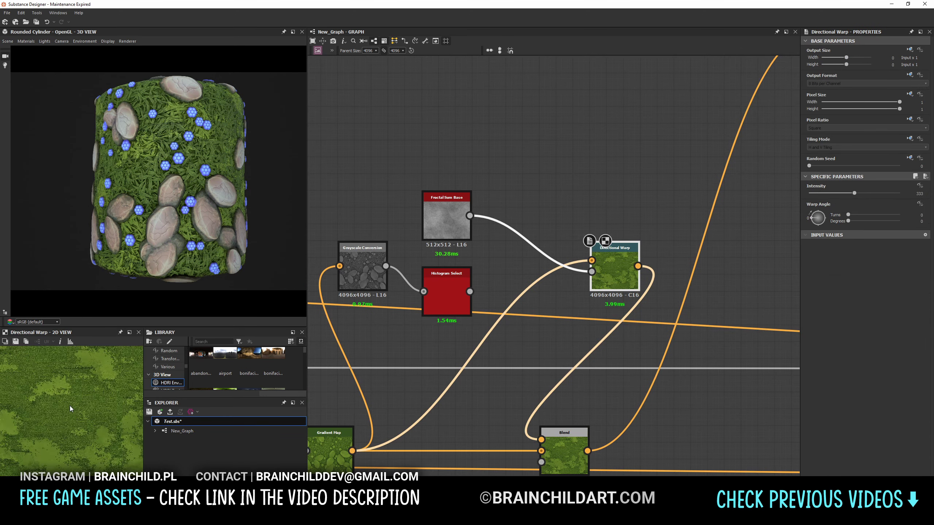
pyautogui.moveTo(854, 354)
pyautogui.mouseDown()
pyautogui.moveTo(880, 354)
pyautogui.moveTo(864, 373)
pyautogui.mouseUp()
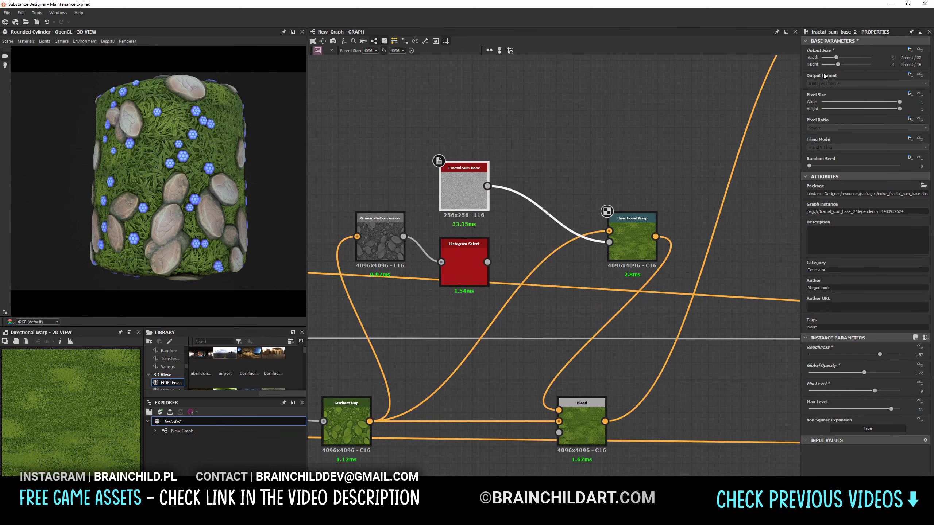
pyautogui.click(632, 239)
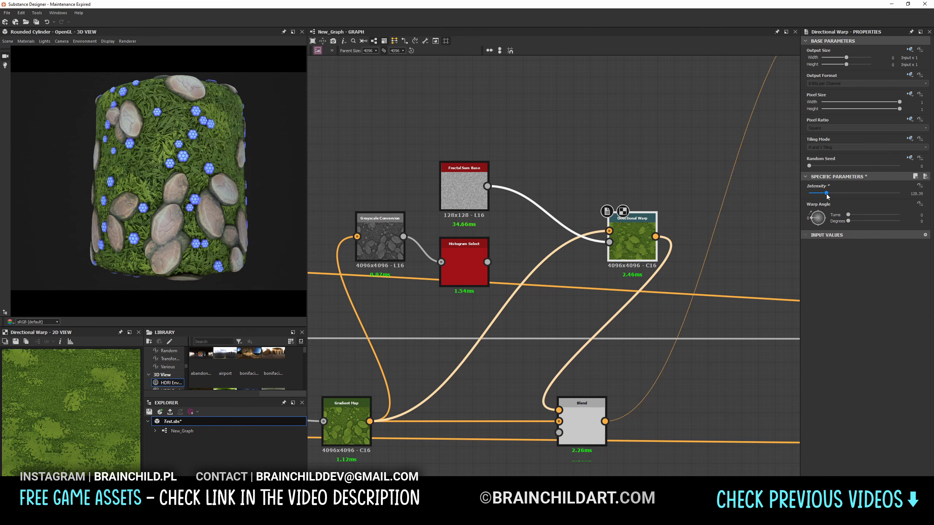
# Add a Slope Blur Color node and wire it into the grass colour chain.
pyautogui.press('space')
pyautogui.write('slope')
pyautogui.click(591, 143)
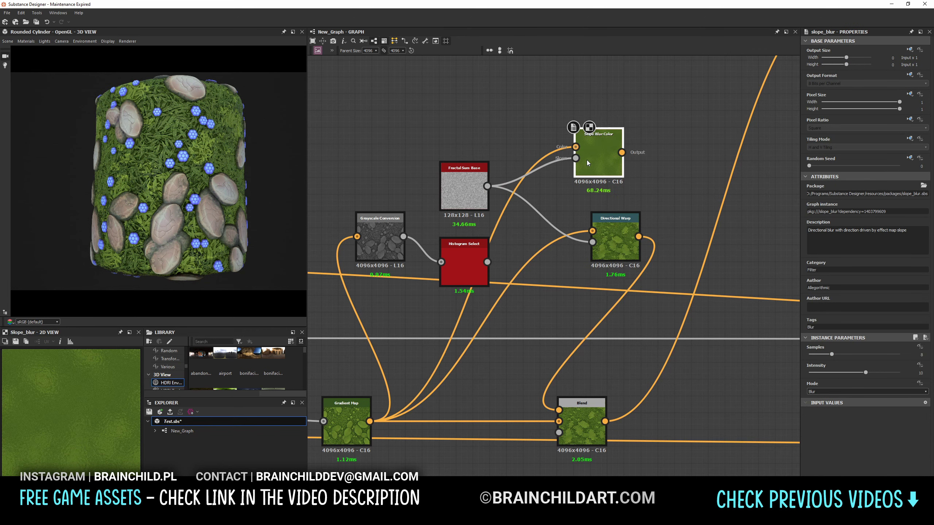
pyautogui.moveTo(697, 312)
pyautogui.mouseDown(button='middle')
pyautogui.moveTo(666, 321)
pyautogui.moveTo(653, 311)
pyautogui.mouseUp(button='middle')
pyautogui.click(419, 188)
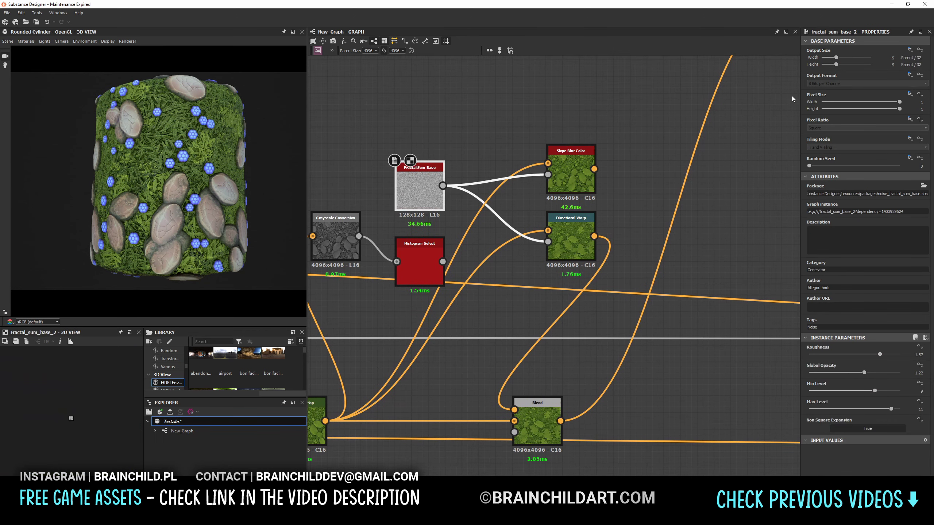
pyautogui.click(572, 243)
pyautogui.moveTo(598, 177); pyautogui.dragTo(606, 140, button='middle')
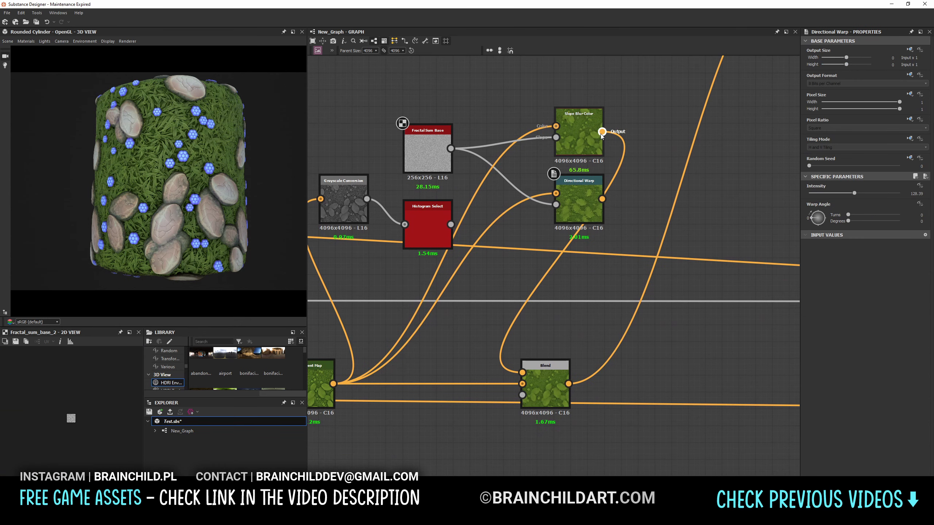
pyautogui.scroll(-1, 561, 182)
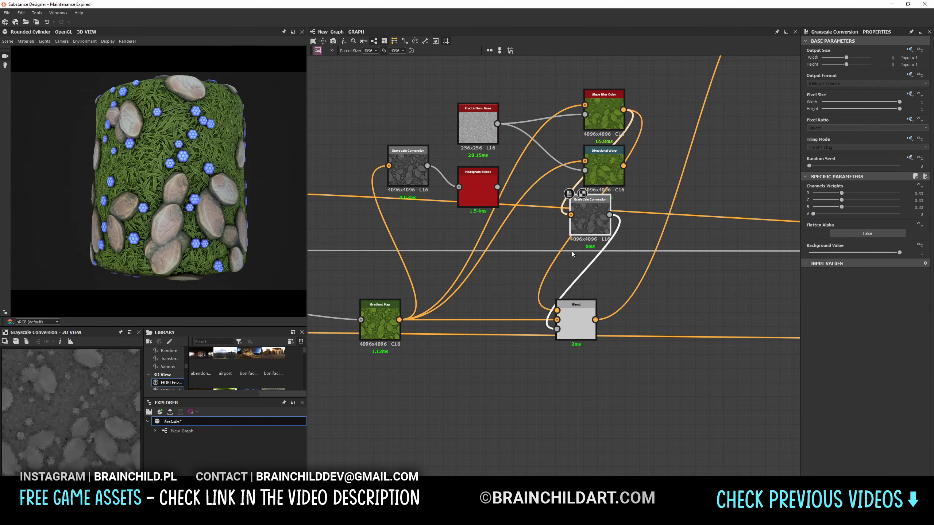
# Feed a Grayscale Conversion through Levels into the Blend's opacity, tightening the white and black points.
pyautogui.moveTo(556, 328); pyautogui.dragTo(550, 388)
pyautogui.click(562, 368)
pyautogui.moveTo(917, 208); pyautogui.dragTo(894, 206)
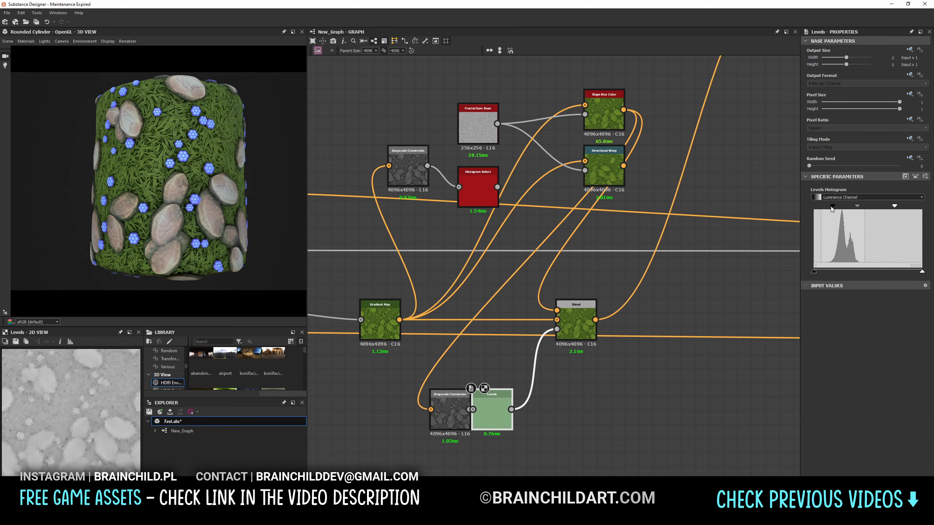
pyautogui.moveTo(814, 205); pyautogui.dragTo(850, 206)
pyautogui.moveTo(875, 207); pyautogui.dragTo(897, 207)
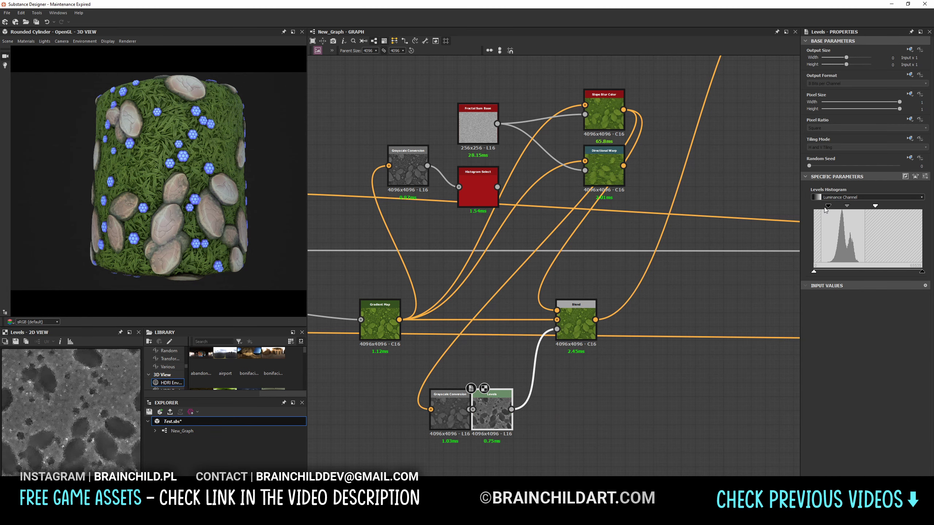
pyautogui.moveTo(624, 258); pyautogui.dragTo(564, 265, button='middle')
pyautogui.click(514, 332)
# Connect a Uniform Color into the Blend, test a green tint, and reshape the Levels mask.
pyautogui.moveTo(456, 369)
pyautogui.mouseDown()
pyautogui.moveTo(495, 318)
pyautogui.moveTo(540, 353)
pyautogui.mouseUp()
pyautogui.click(436, 369)
pyautogui.click(819, 214)
pyautogui.click(541, 333)
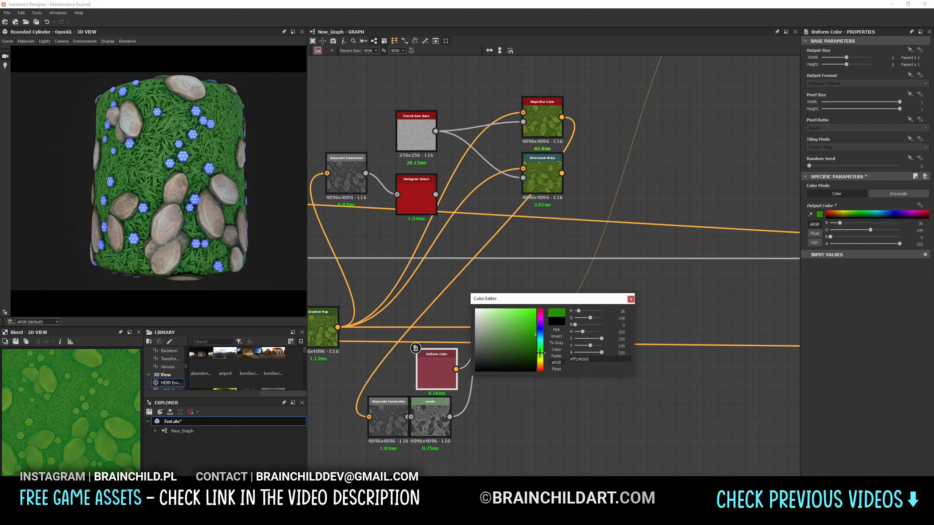
pyautogui.click(630, 301)
pyautogui.click(430, 419)
pyautogui.moveTo(896, 207)
pyautogui.mouseDown()
pyautogui.moveTo(821, 208)
pyautogui.moveTo(842, 206)
pyautogui.mouseUp()
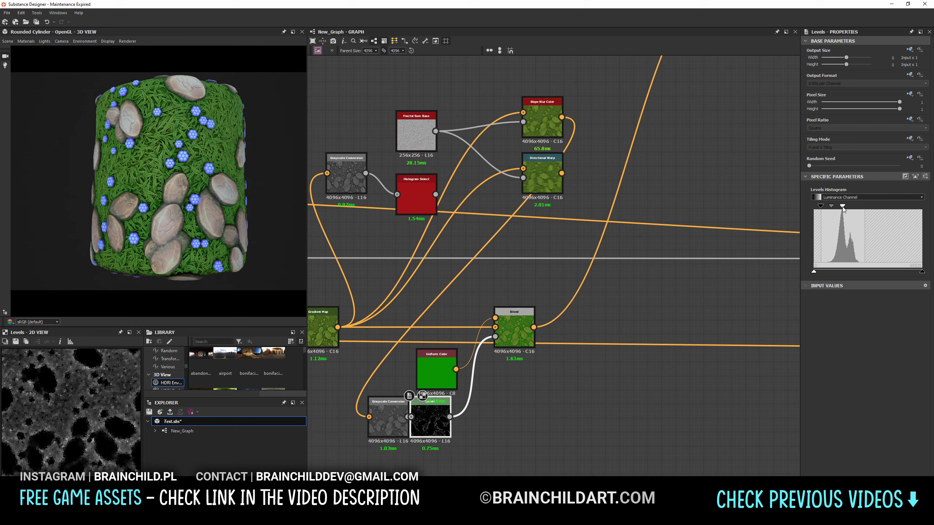
pyautogui.click(445, 368)
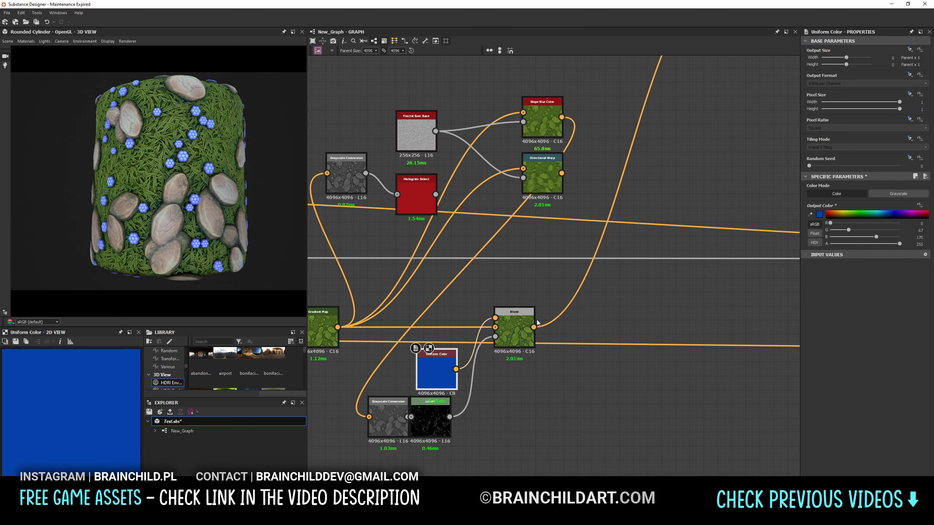
pyautogui.hotkey('ctrl', 'z')
pyautogui.hotkey('ctrl', 'z')
pyautogui.hotkey('ctrl', 'z')
pyautogui.hotkey('ctrl', 'z')
pyautogui.hotkey('ctrl', 'z')
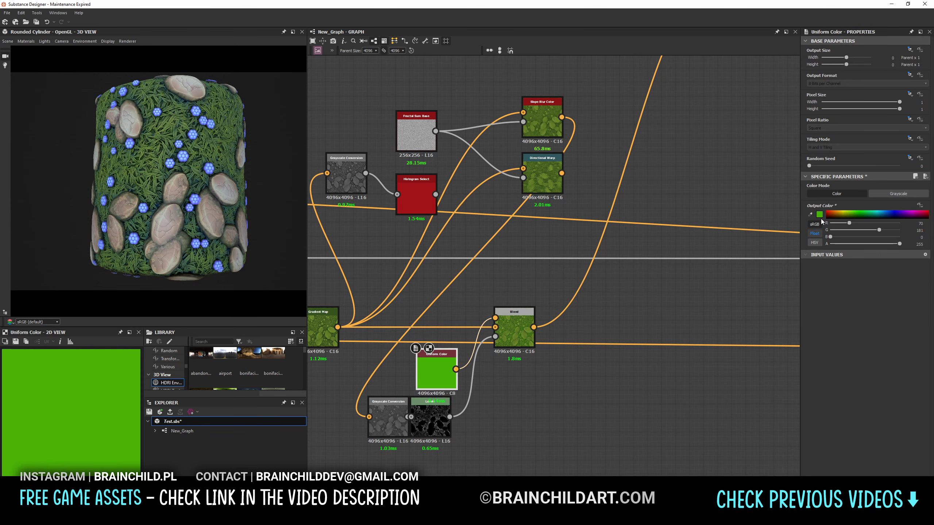
# Set the Uniform Color output to a pinkish magenta and check the Blend result.
pyautogui.click(819, 214)
pyautogui.moveTo(540, 346)
pyautogui.mouseDown()
pyautogui.moveTo(540, 318)
pyautogui.moveTo(512, 347)
pyautogui.moveTo(526, 332)
pyautogui.mouseUp()
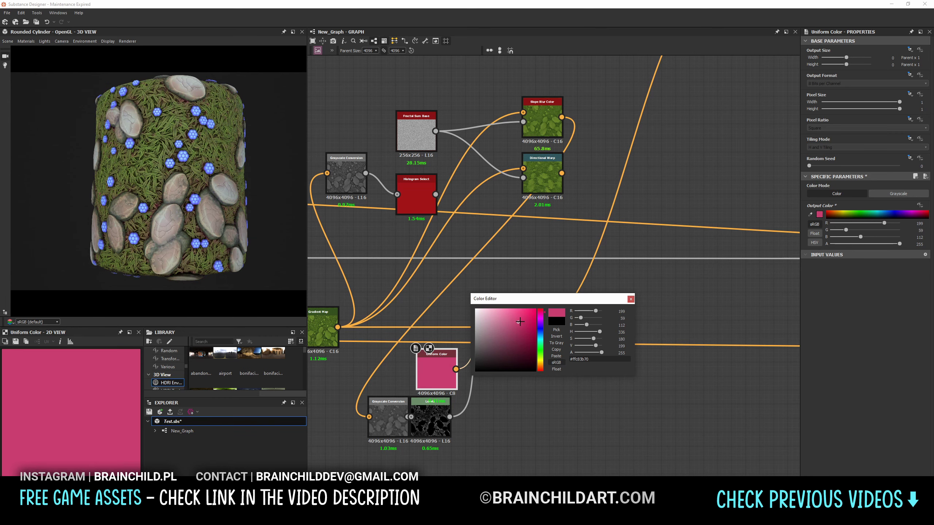
pyautogui.click(631, 299)
pyautogui.scroll(-3, 512, 250)
pyautogui.click(514, 294)
# In the grass Gradient Map's gradient, add a middle key and shift keys, one to 0.720.
pyautogui.scroll(-3, 555, 217)
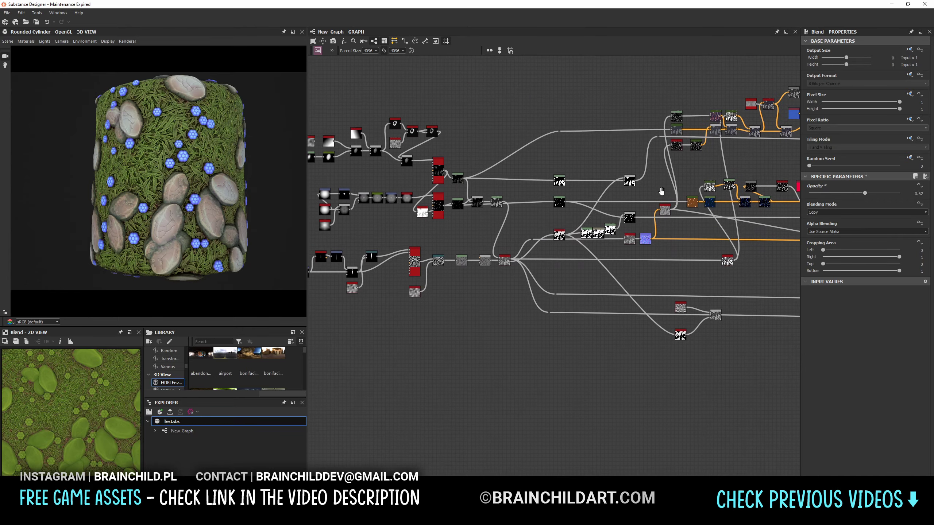
pyautogui.scroll(3, 555, 217)
pyautogui.moveTo(554, 217); pyautogui.dragTo(536, 217, button='middle')
pyautogui.scroll(-3, 537, 217)
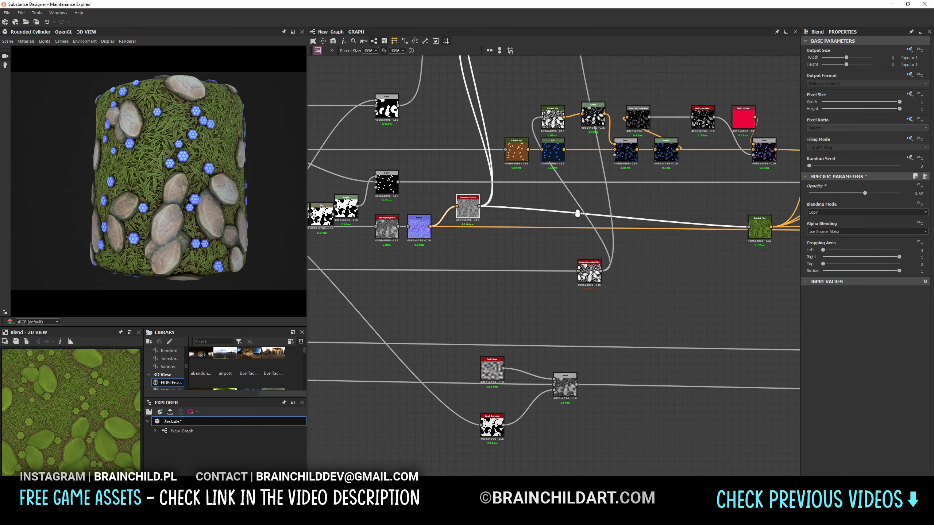
pyautogui.scroll(4, 537, 217)
pyautogui.click(563, 235)
pyautogui.click(909, 258)
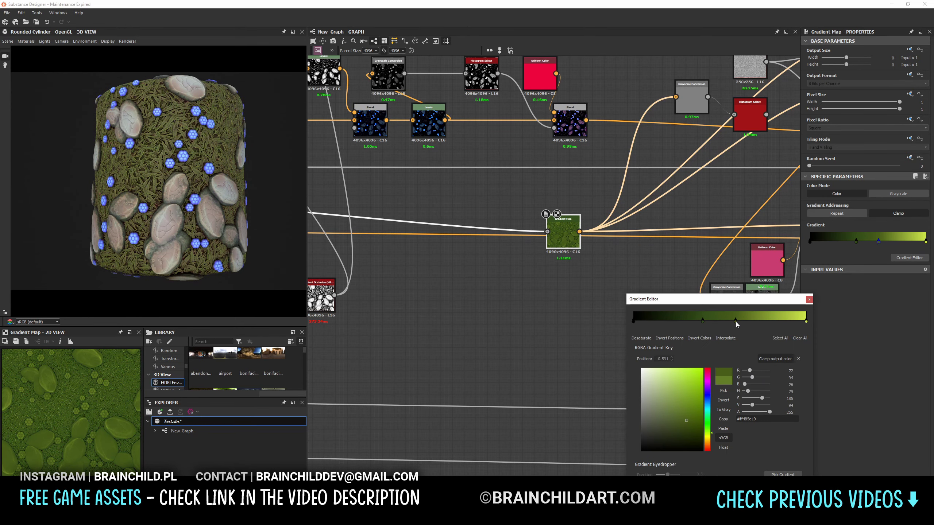
pyautogui.click(722, 319)
pyautogui.moveTo(736, 322); pyautogui.dragTo(766, 324)
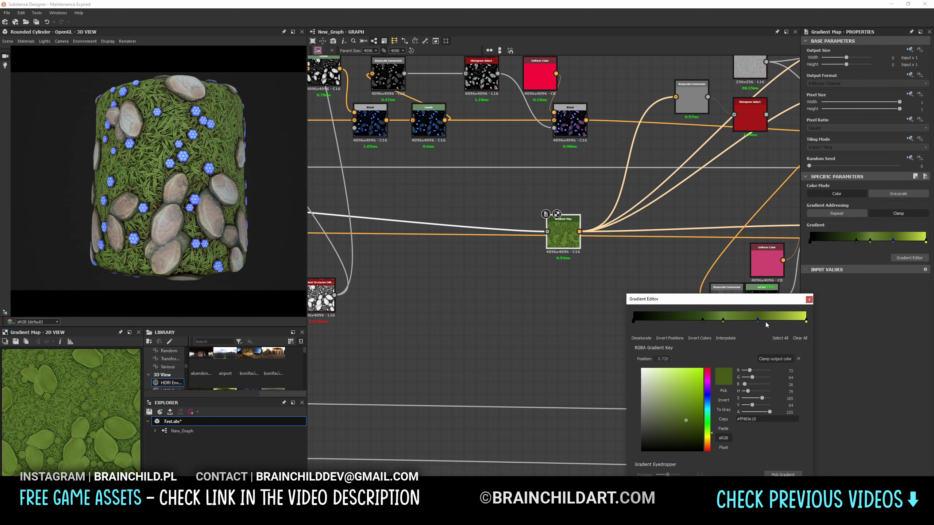
pyautogui.moveTo(702, 320)
pyautogui.mouseDown()
pyautogui.moveTo(676, 320)
pyautogui.moveTo(690, 322)
pyautogui.mouseUp()
# Add a deep-green key near 0.565 and a light yellow-green key near 0.930.
pyautogui.click(730, 318)
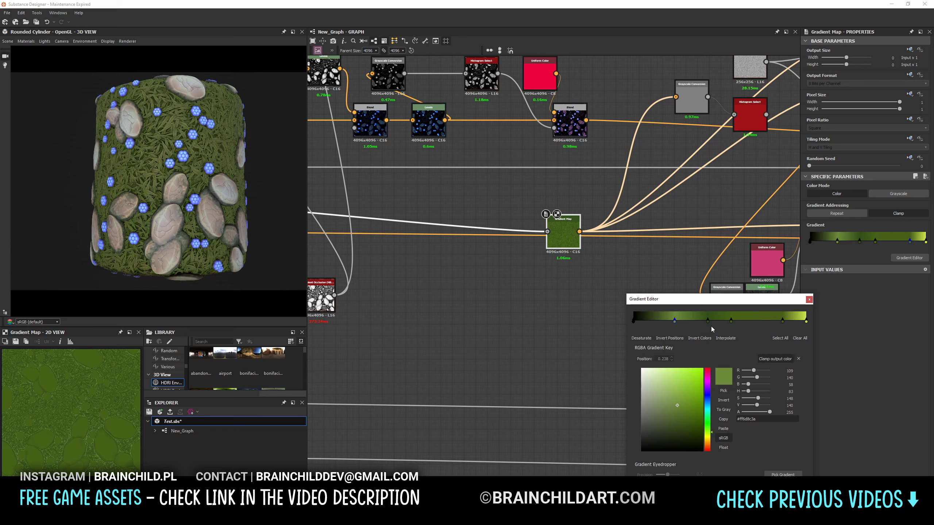
pyautogui.moveTo(676, 407); pyautogui.dragTo(678, 411)
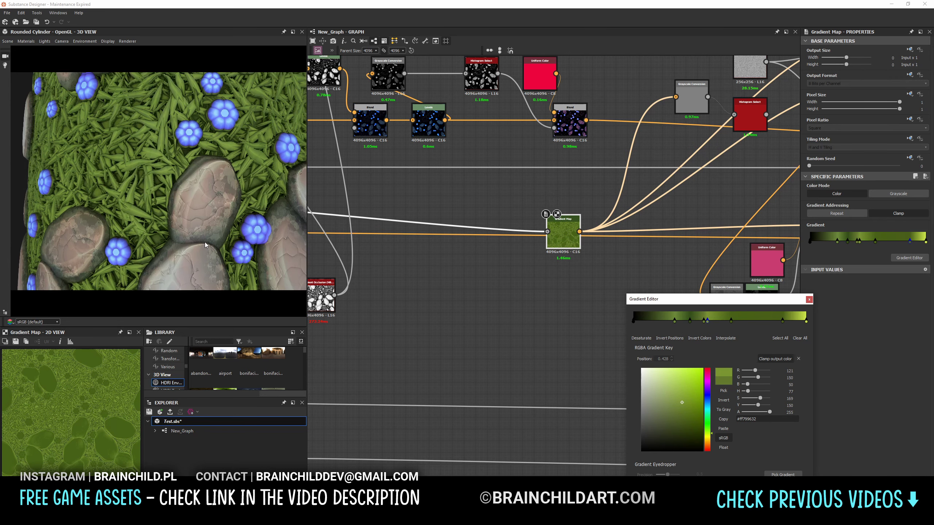
pyautogui.moveTo(205, 236); pyautogui.dragTo(211, 244)
pyautogui.moveTo(686, 412); pyautogui.dragTo(688, 434)
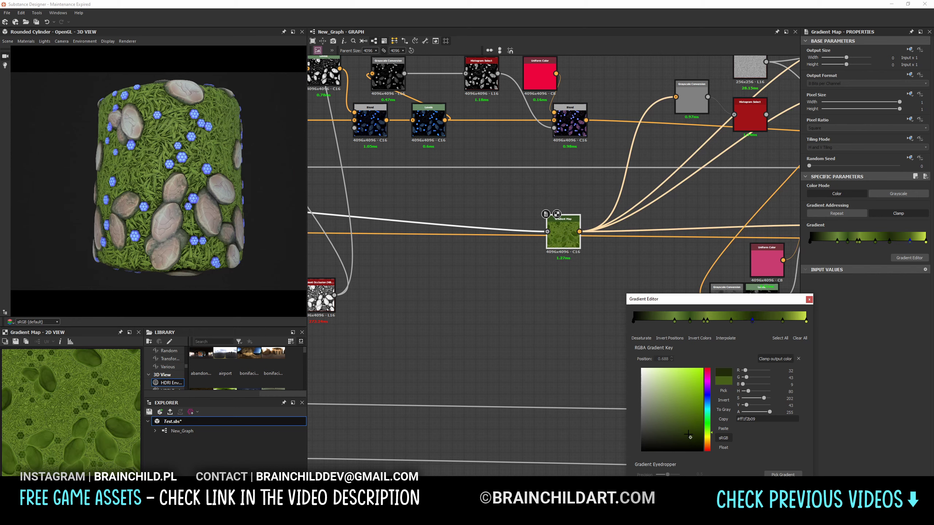
pyautogui.click(794, 319)
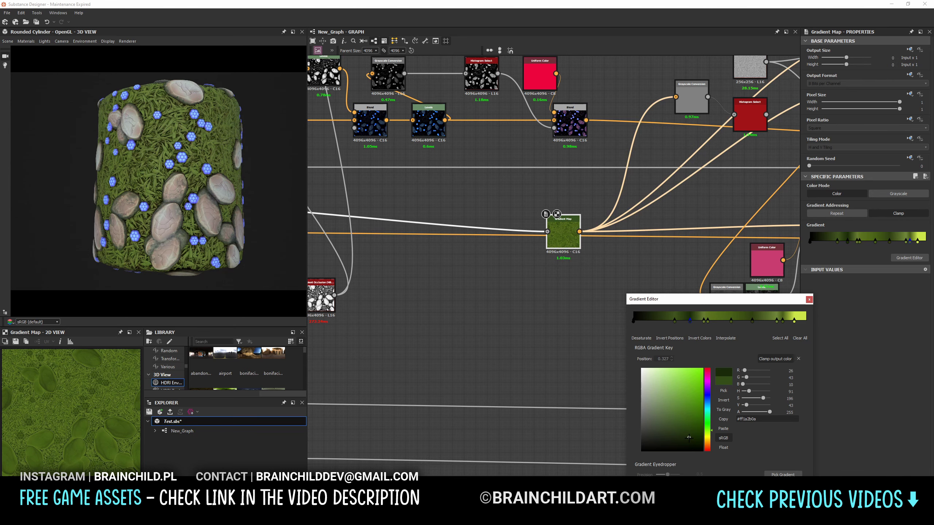
# Close the gradient editor and save the file.
pyautogui.click(809, 299)
pyautogui.hotkey('ctrl', 's')
pyautogui.scroll(-5, 552, 258)
# Add a Histogram Select node to the graph.
pyautogui.moveTo(552, 258); pyautogui.dragTo(336, 190, button='middle')
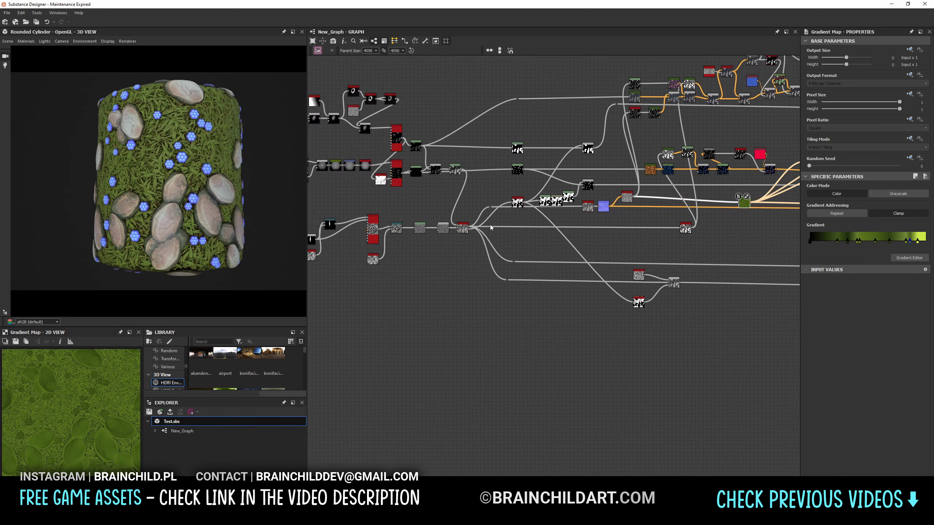
pyautogui.scroll(4, 336, 191)
pyautogui.press('space')
pyautogui.write('histogram')
pyautogui.press('Return')
pyautogui.scroll(2, 699, 277)
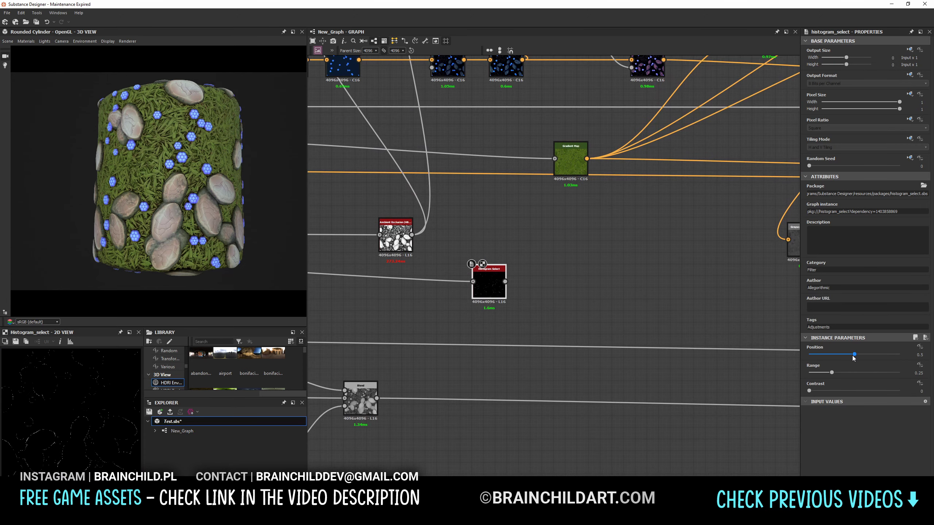
pyautogui.scroll(-3, 552, 257)
# Add a Histogram Scan fed by the Directional Warp and adjust its position.
pyautogui.moveTo(551, 257); pyautogui.dragTo(565, 255, button='middle')
pyautogui.click(408, 211)
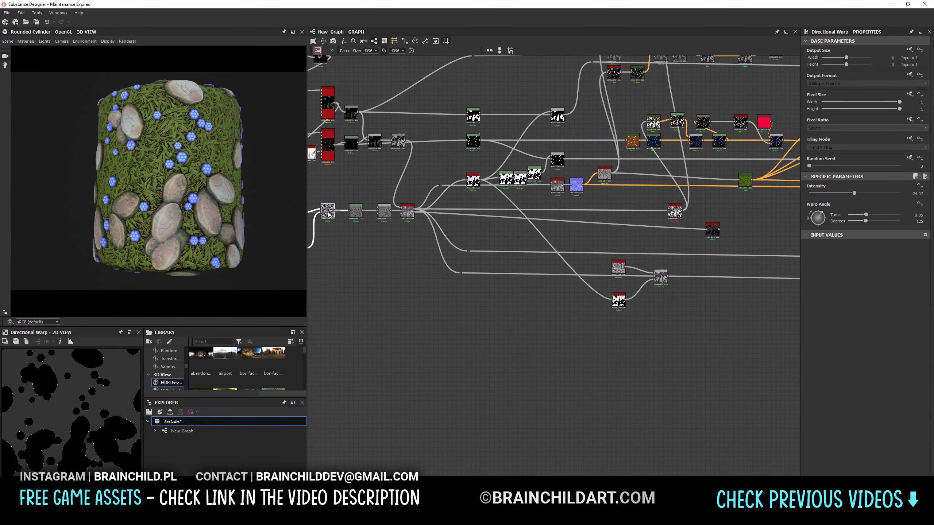
pyautogui.moveTo(415, 210); pyautogui.dragTo(671, 253)
pyautogui.write('histogram scan')
pyautogui.press('Return')
pyautogui.scroll(3, 671, 258)
pyautogui.moveTo(809, 354); pyautogui.dragTo(837, 356)
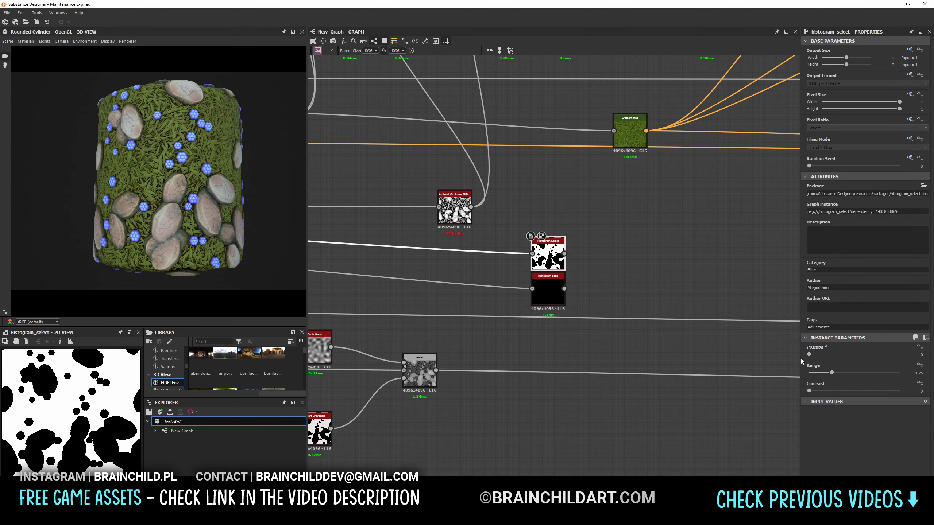
pyautogui.scroll(-2, 548, 291)
# Feed a new Gradient Map into a Blend set to Max (Lighten) with lowered opacity.
pyautogui.moveTo(532, 324); pyautogui.dragTo(559, 230)
pyautogui.write('gradient map')
pyautogui.press('Return')
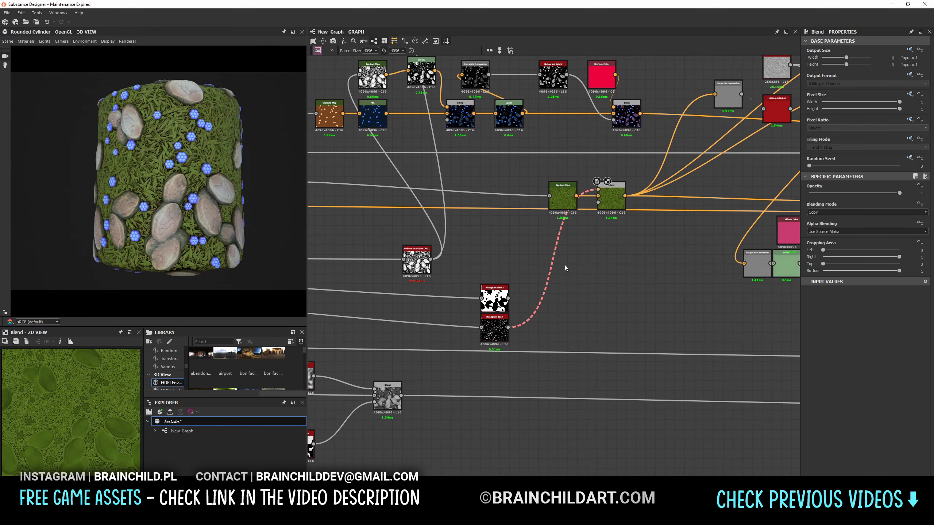
pyautogui.moveTo(576, 162); pyautogui.dragTo(598, 190)
pyautogui.doubleClick(608, 199)
pyautogui.click(867, 213)
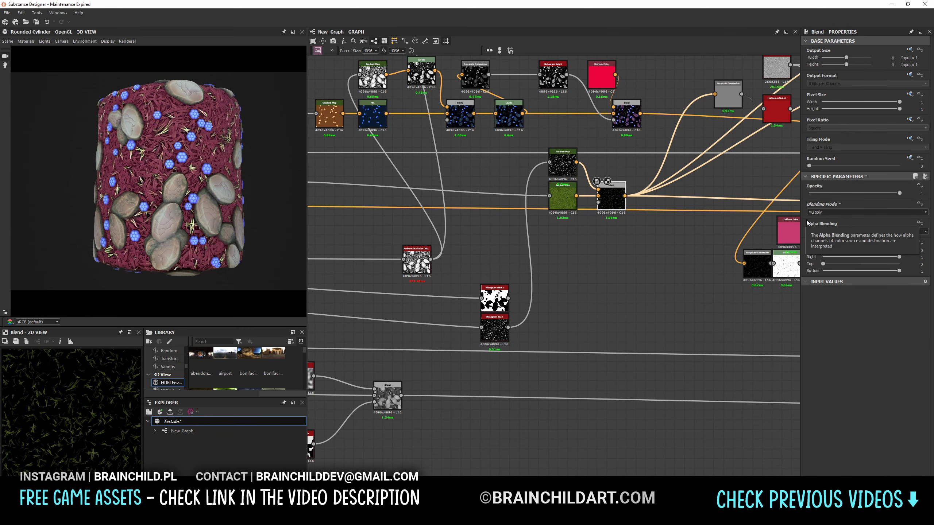
pyautogui.click(824, 223)
pyautogui.click(823, 193)
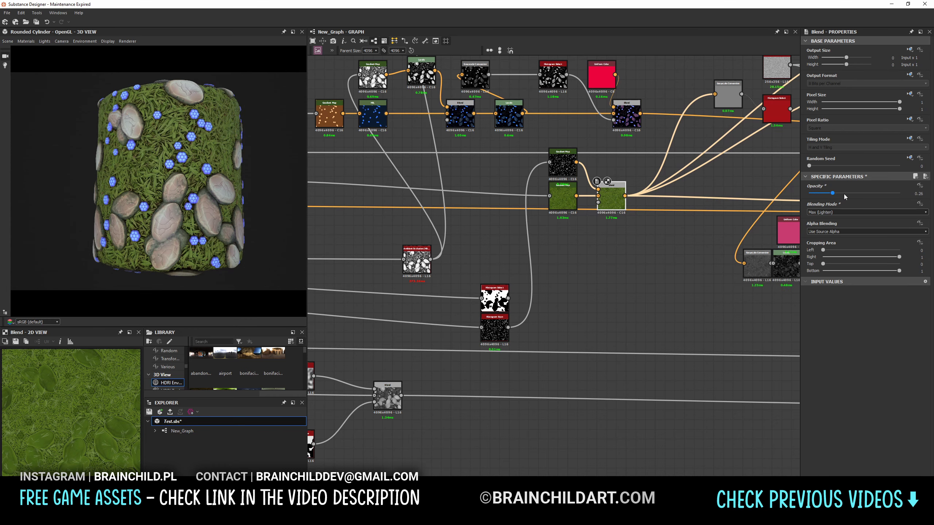
# Check the Histogram Scan output and edit the new Gradient Map's colours.
pyautogui.doubleClick(496, 330)
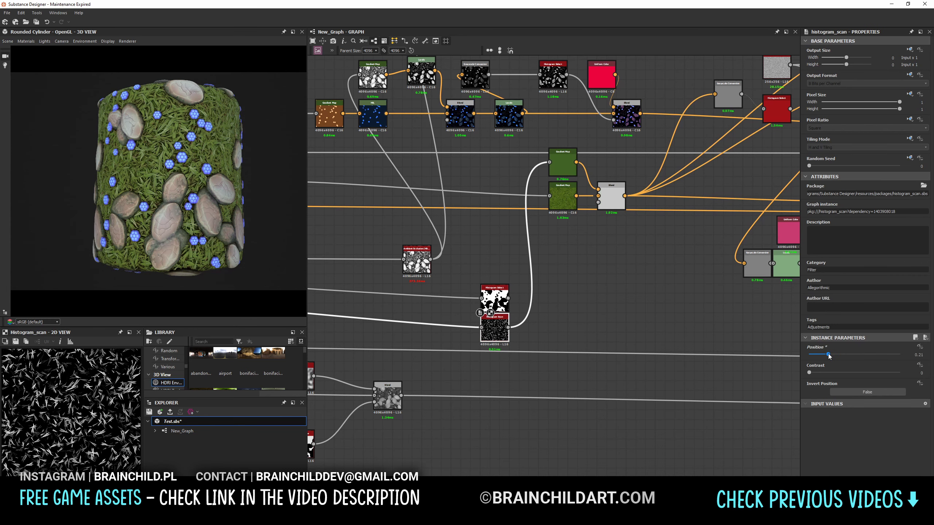
pyautogui.scroll(2, 625, 150)
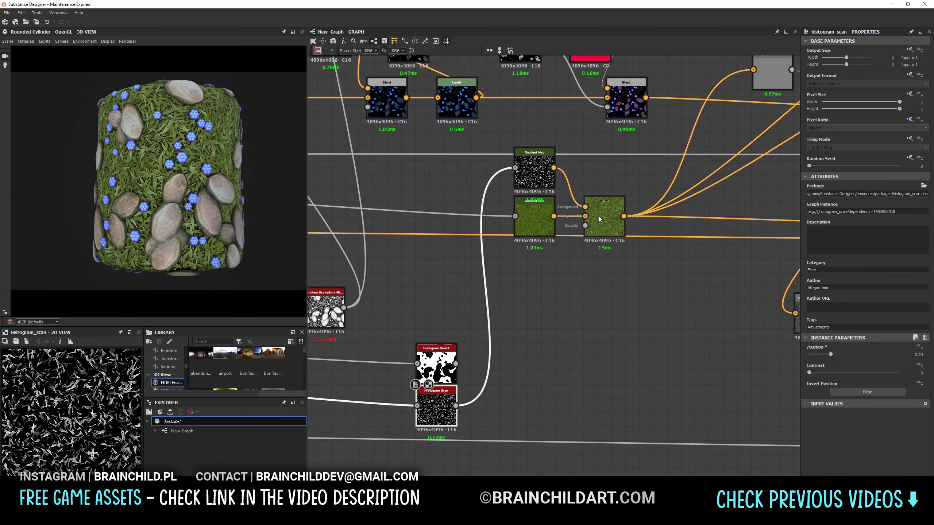
pyautogui.click(534, 169)
pyautogui.click(909, 258)
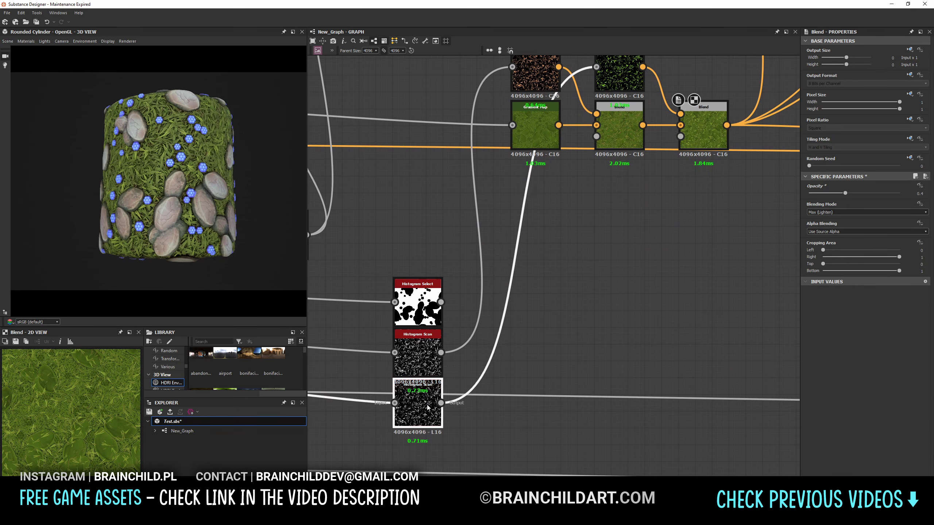
pyautogui.click(428, 407)
pyautogui.scroll(-2, 569, 364)
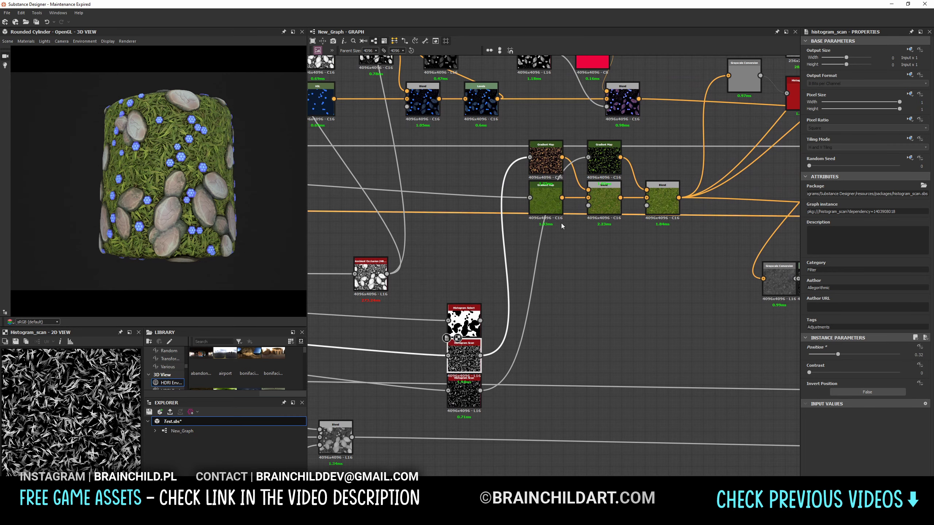
pyautogui.click(464, 396)
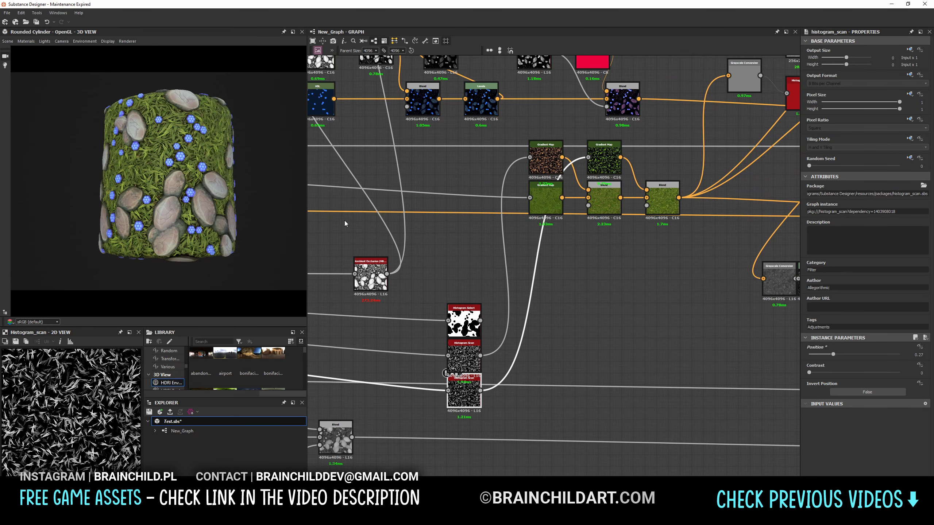
pyautogui.keyDown('shift'); pyautogui.moveTo(226, 239); pyautogui.dragTo(221, 226, button='right'); pyautogui.keyUp('shift')
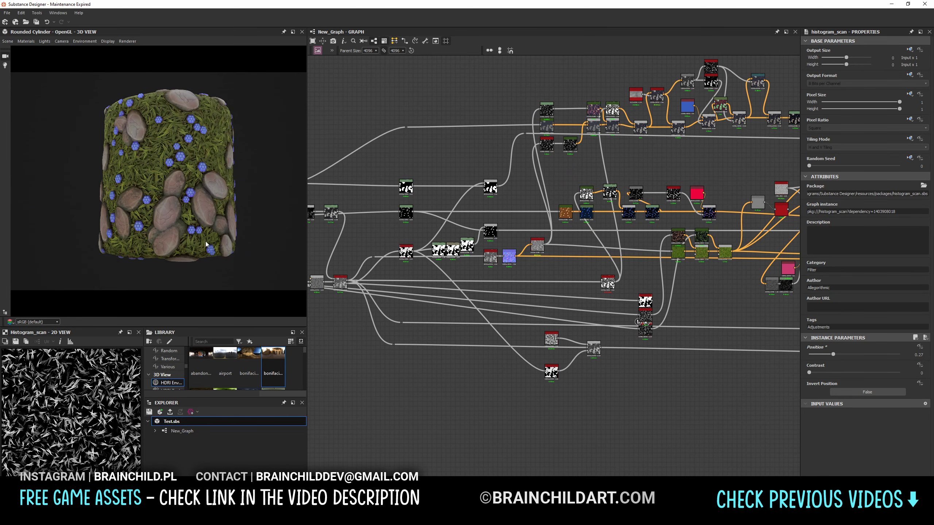
# Swap the 3D view's HDRI environment and enable camera glare with lower threshold for bloom.
pyautogui.moveTo(246, 355); pyautogui.dragTo(251, 257)
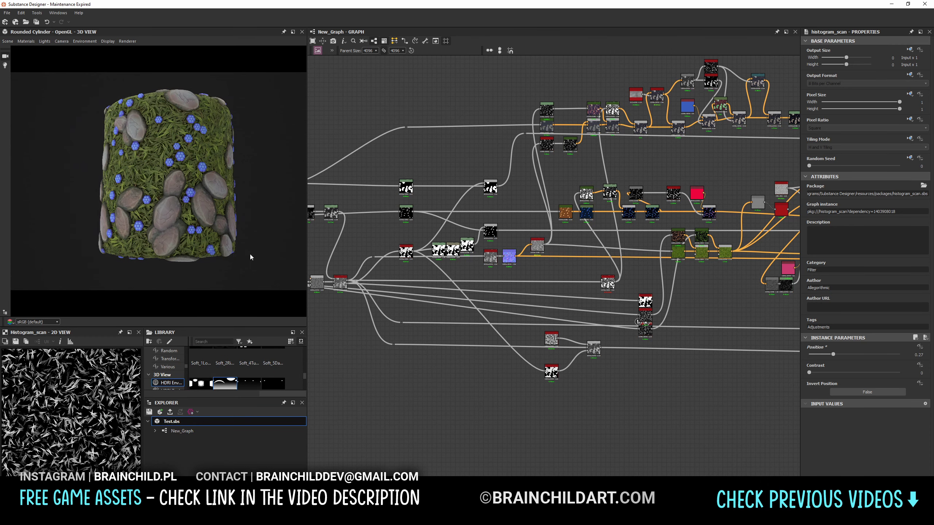
pyautogui.moveTo(245, 362); pyautogui.dragTo(166, 177)
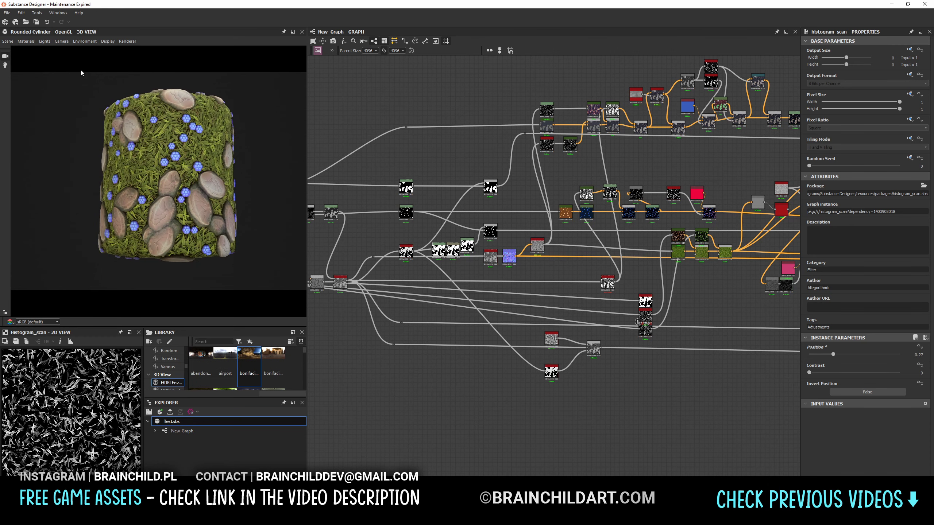
pyautogui.click(61, 40)
pyautogui.scroll(-2, 889, 306)
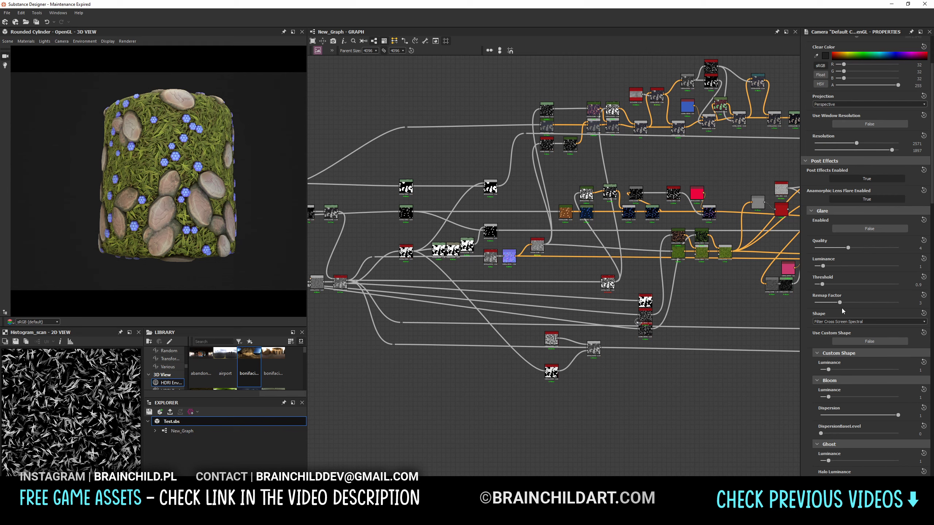
pyautogui.click(854, 229)
pyautogui.moveTo(823, 266); pyautogui.dragTo(873, 266)
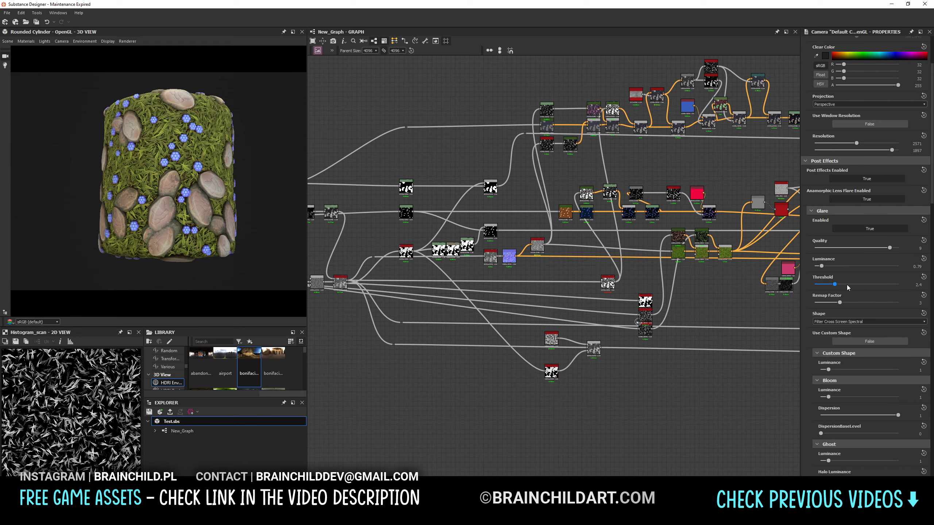
pyautogui.moveTo(819, 286); pyautogui.dragTo(827, 266)
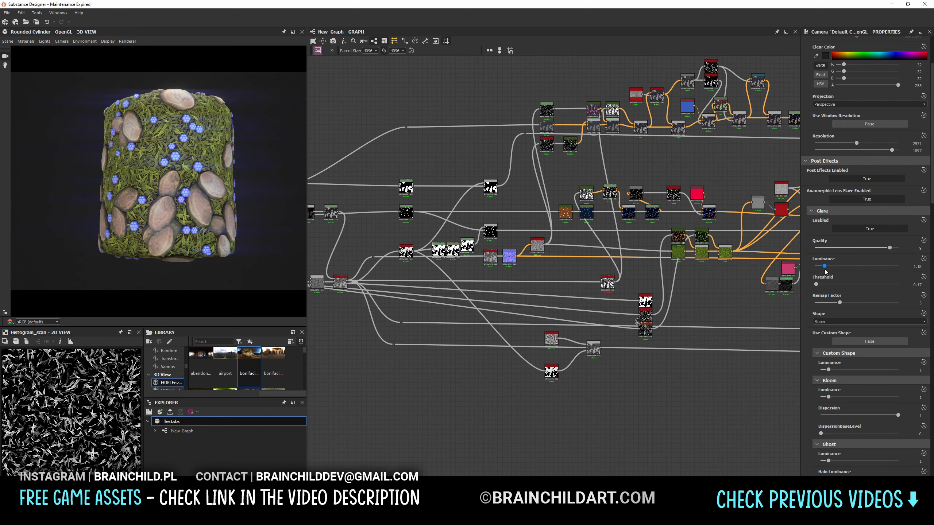
# Set preview saturation 1.06, contrast 1.04, bias 0.02, exposure 1.17 and brightness 1.27.
pyautogui.scroll(-5, 859, 331)
pyautogui.scroll(-5, 856, 333)
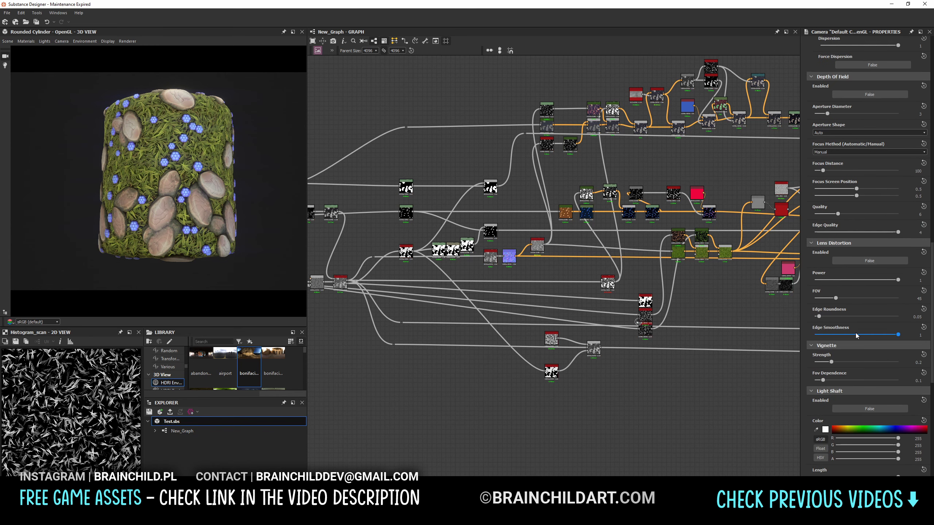
pyautogui.scroll(-10, 850, 365)
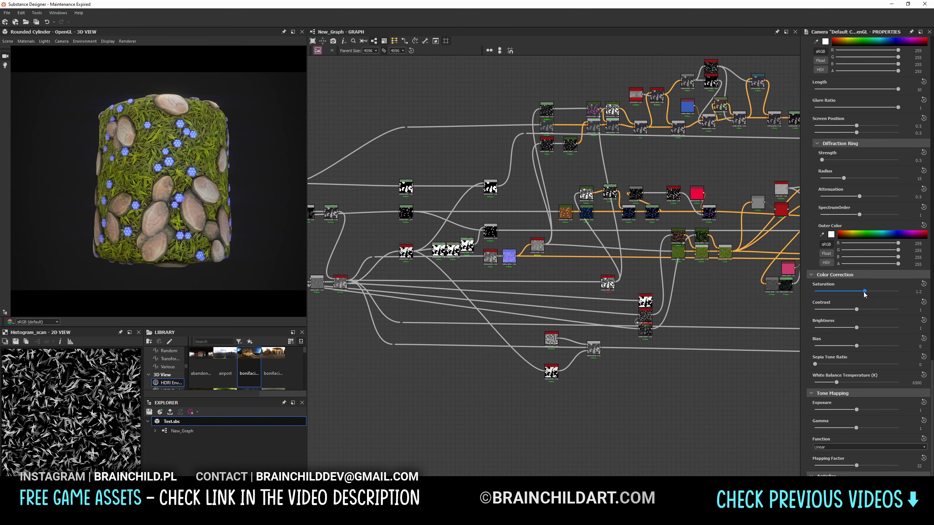
pyautogui.moveTo(865, 291); pyautogui.dragTo(858, 291)
pyautogui.moveTo(856, 309); pyautogui.dragTo(857, 310)
pyautogui.moveTo(856, 346); pyautogui.dragTo(857, 345)
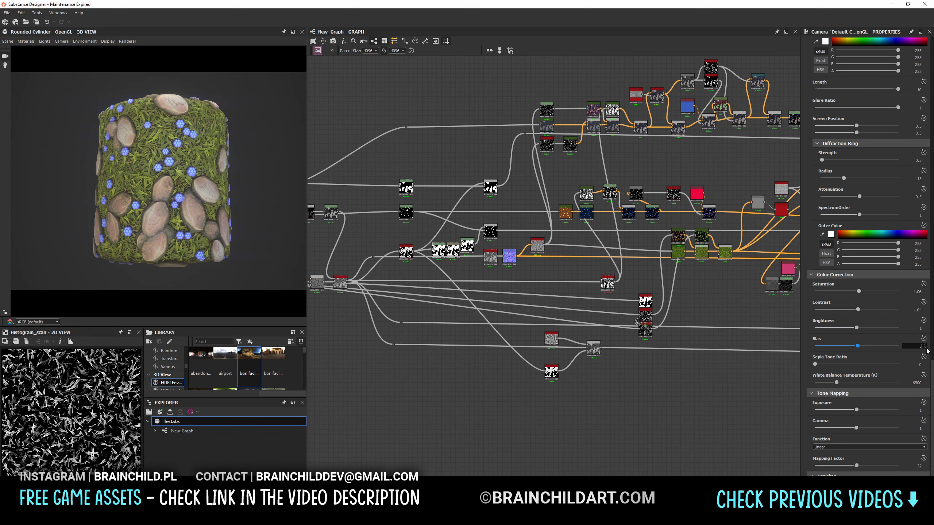
pyautogui.click(925, 348)
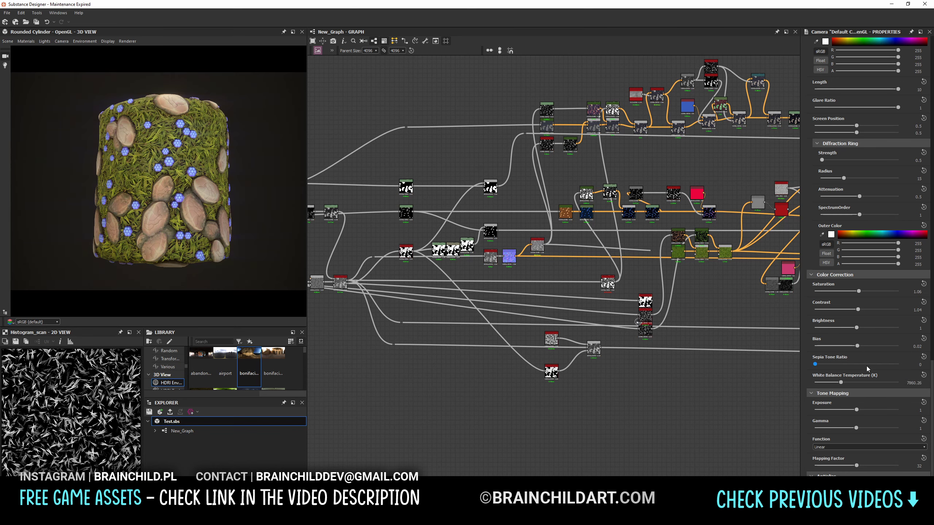
pyautogui.moveTo(856, 409); pyautogui.dragTo(863, 410)
pyautogui.moveTo(856, 327)
pyautogui.mouseDown()
pyautogui.moveTo(867, 327)
pyautogui.moveTo(859, 327)
pyautogui.mouseUp()
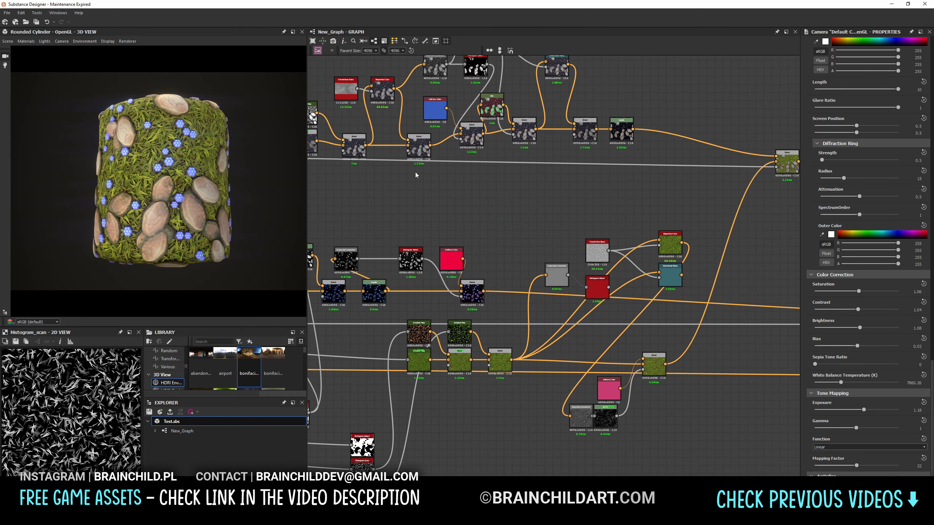
# Give the stone Tile Sampler Scale 1.59 and Scale Random 0.68.
pyautogui.scroll(5, 822, 297)
pyautogui.scroll(3, 823, 297)
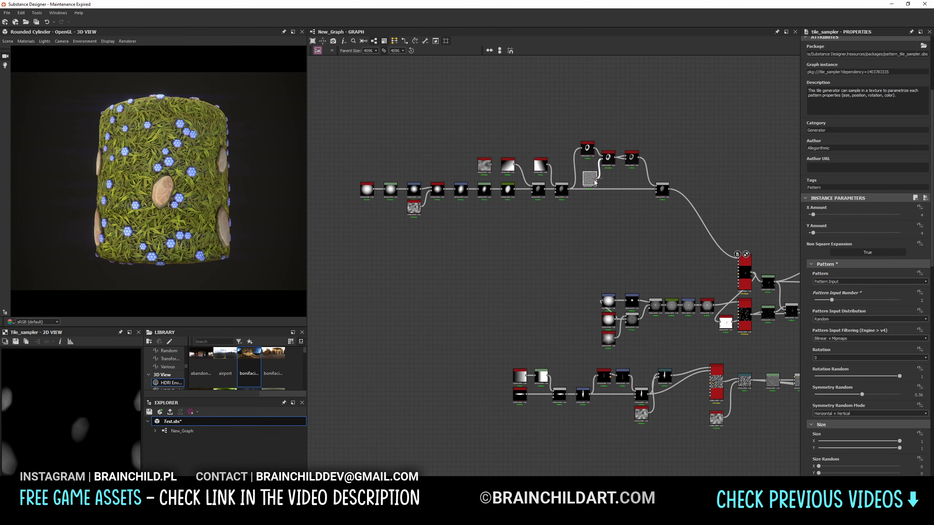
pyautogui.moveTo(612, 164); pyautogui.dragTo(574, 154)
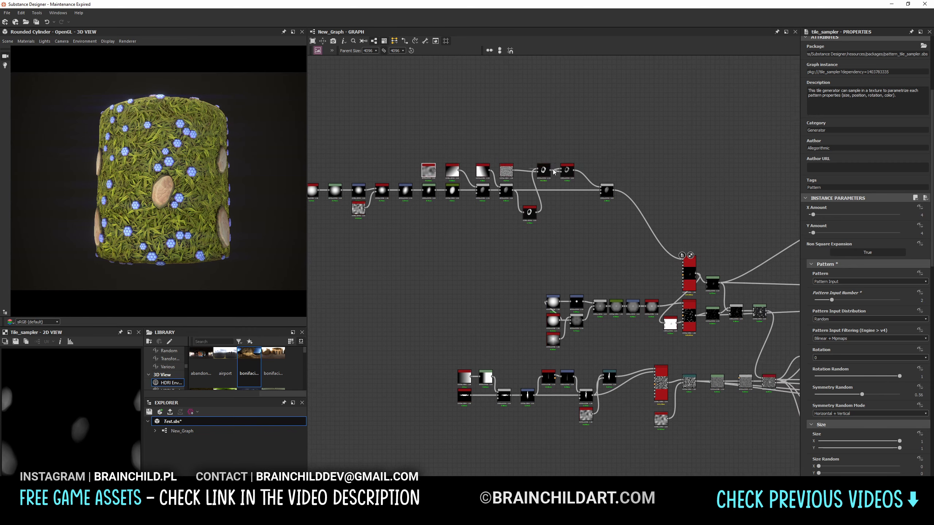
pyautogui.scroll(-3, 506, 170)
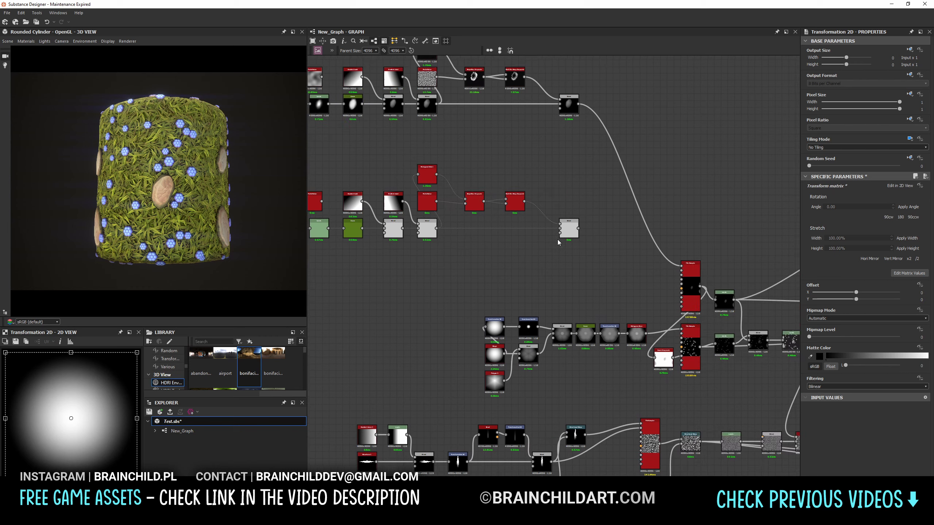
pyautogui.scroll(2, 510, 236)
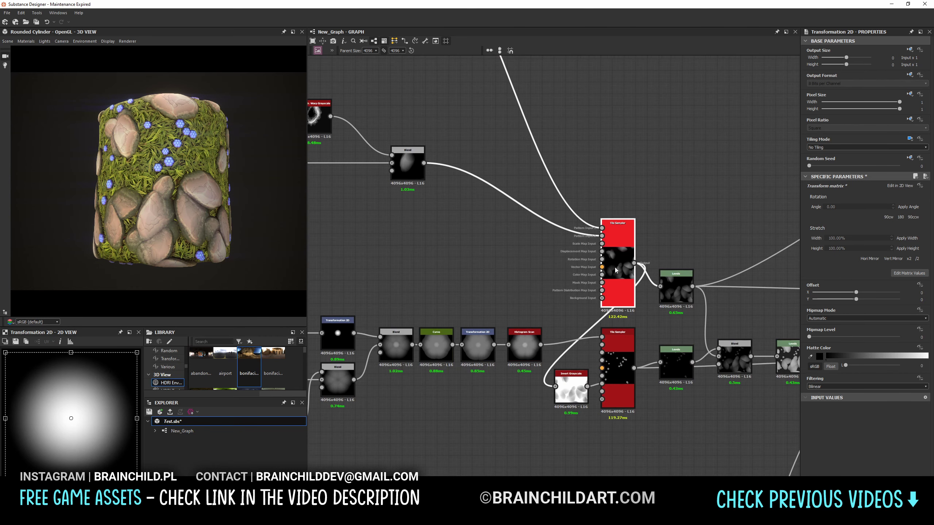
pyautogui.click(617, 257)
pyautogui.scroll(-7, 842, 305)
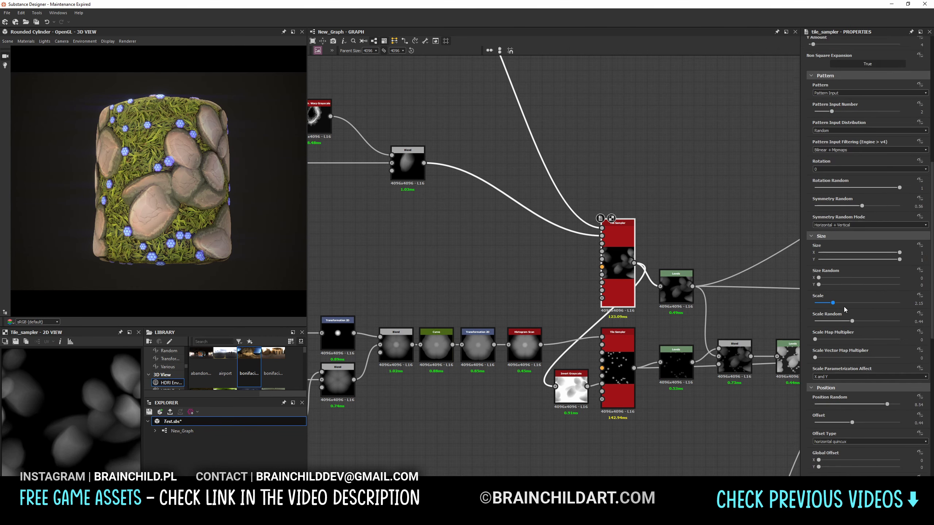
pyautogui.scroll(-6, 845, 300)
pyautogui.scroll(3, 844, 279)
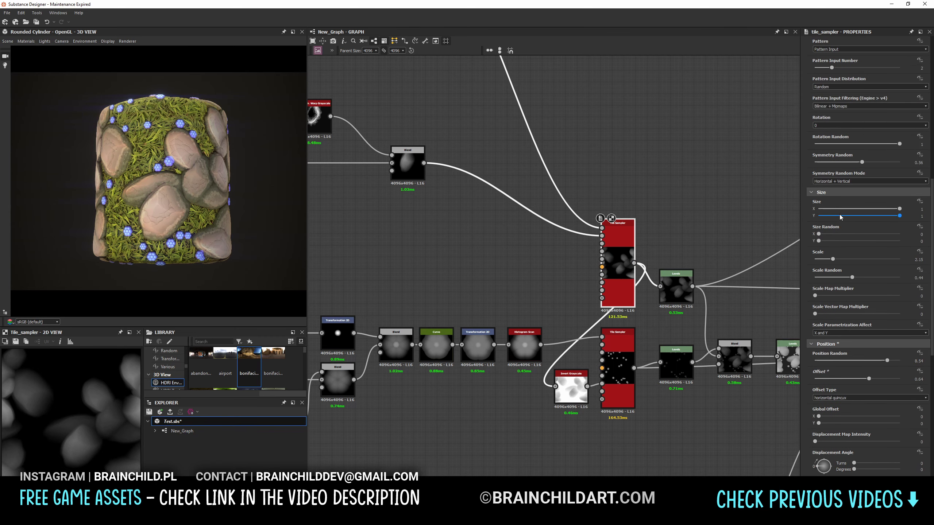
pyautogui.moveTo(851, 321)
pyautogui.mouseDown()
pyautogui.moveTo(872, 321)
pyautogui.moveTo(827, 302)
pyautogui.mouseUp()
# Set the stone Tile Sampler's Symmetry Random to 0.99 and Random Seed to 6.
pyautogui.scroll(3, 818, 220)
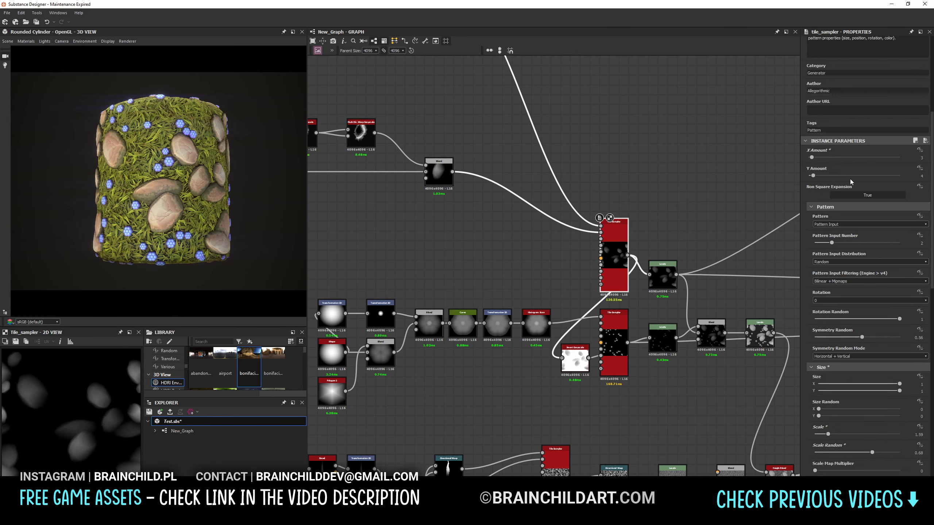
pyautogui.scroll(-2, 814, 169)
pyautogui.moveTo(861, 271); pyautogui.dragTo(898, 271)
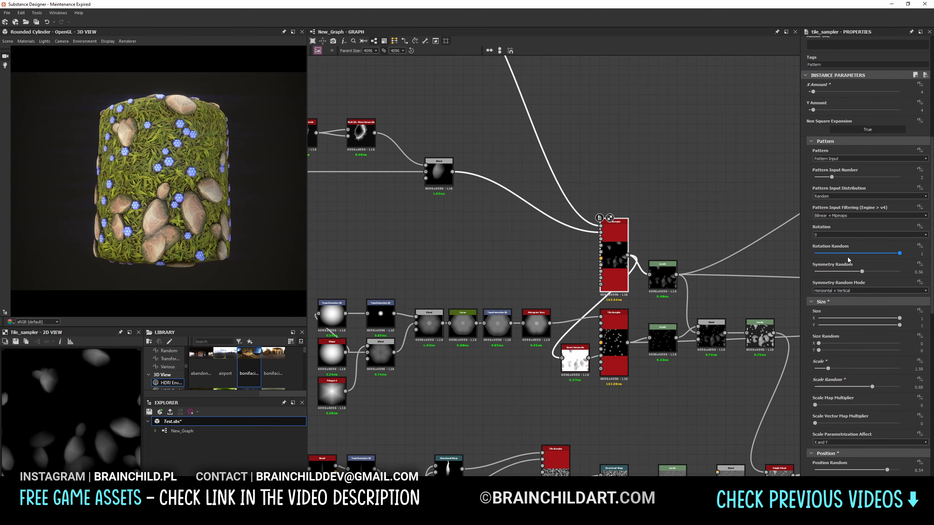
pyautogui.scroll(3, 860, 239)
pyautogui.scroll(4, 846, 184)
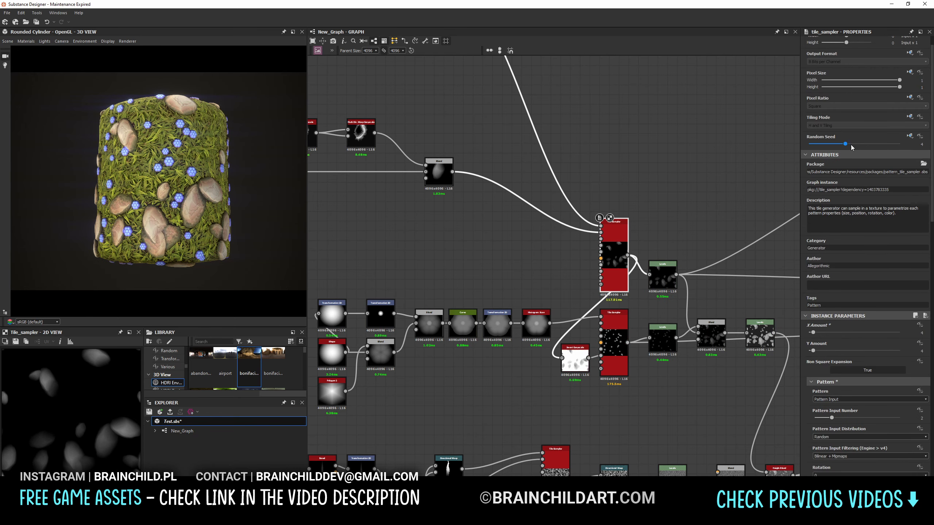
pyautogui.click(860, 144)
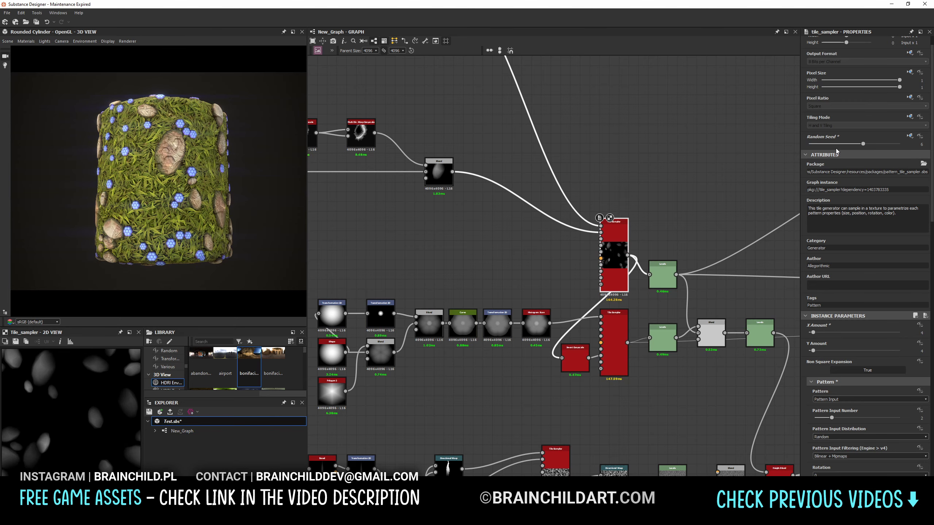
pyautogui.scroll(-1, 450, 214)
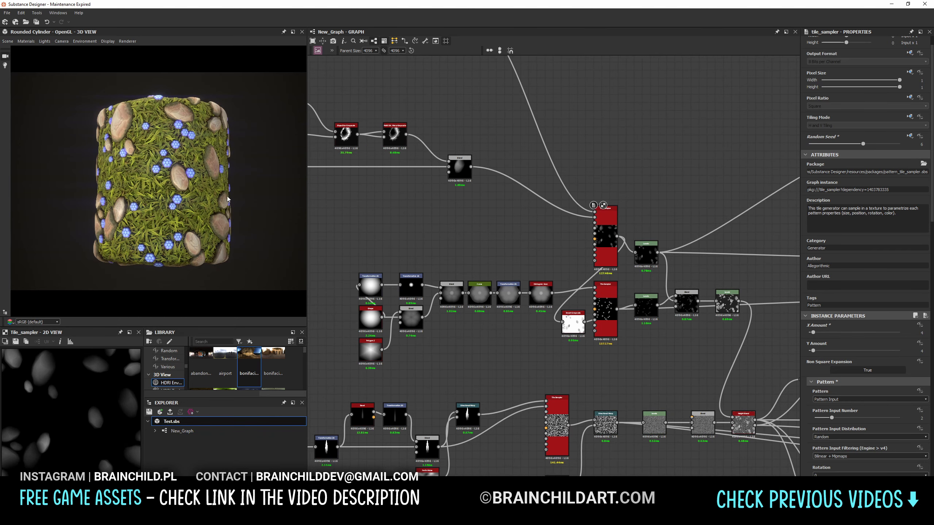
# Lower the Height Blend's Height Offset to 0.41 to sink the stones.
pyautogui.moveTo(551, 258); pyautogui.dragTo(478, 241, button='middle')
pyautogui.scroll(3, 661, 368)
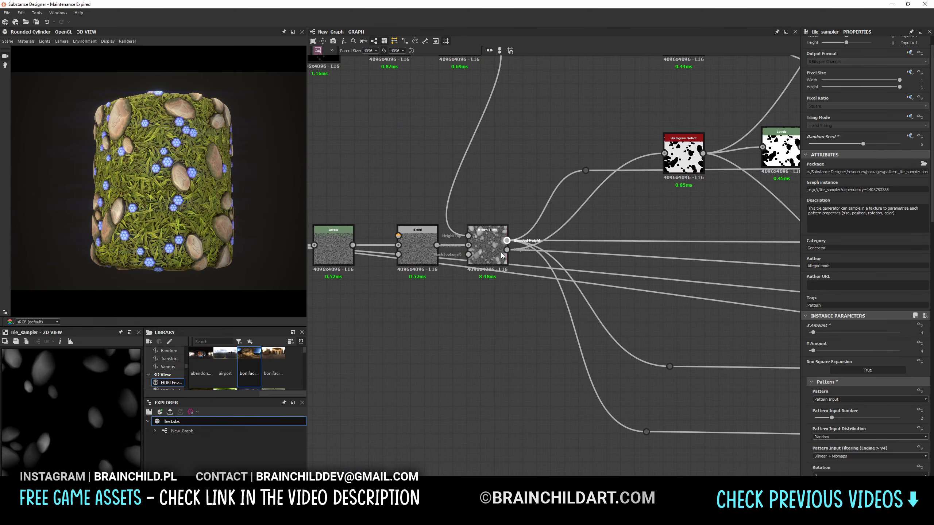
pyautogui.click(486, 246)
pyautogui.click(849, 355)
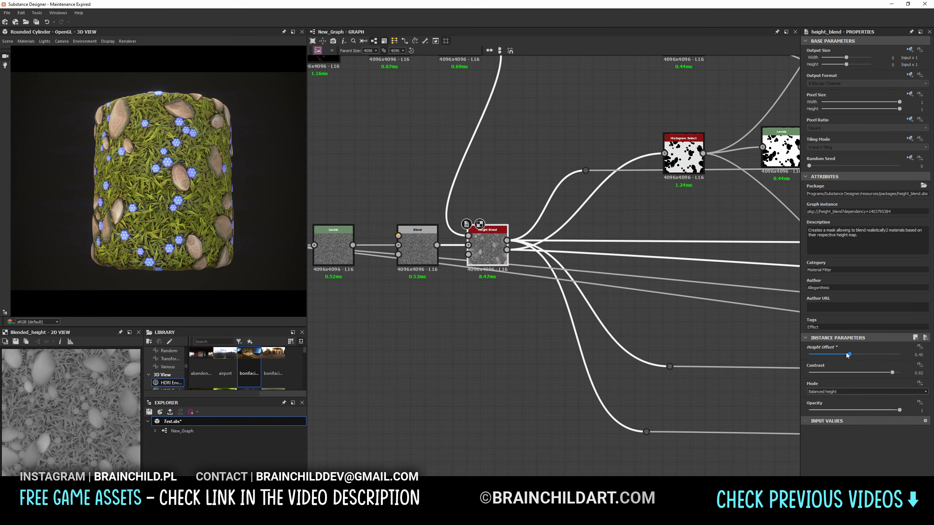
pyautogui.click(847, 356)
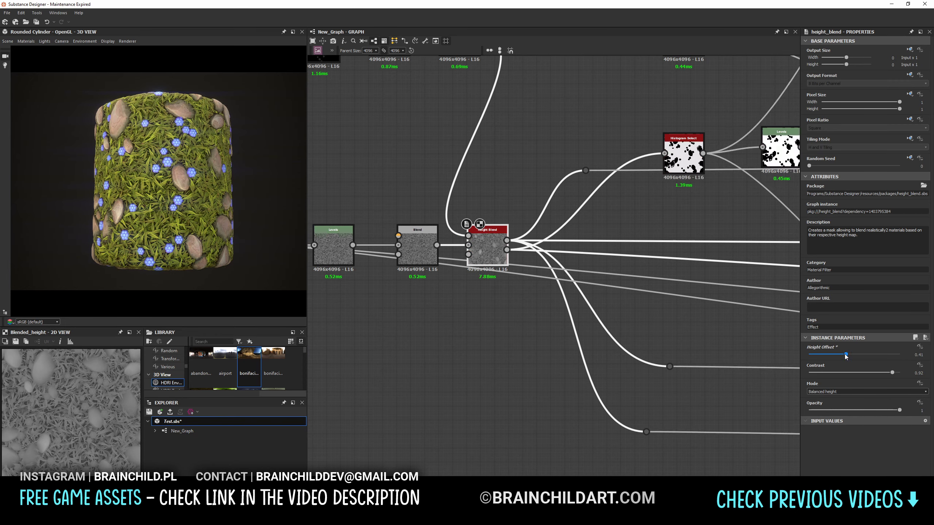
pyautogui.moveTo(235, 224)
pyautogui.mouseDown()
pyautogui.moveTo(252, 223)
pyautogui.moveTo(242, 225)
pyautogui.mouseUp()
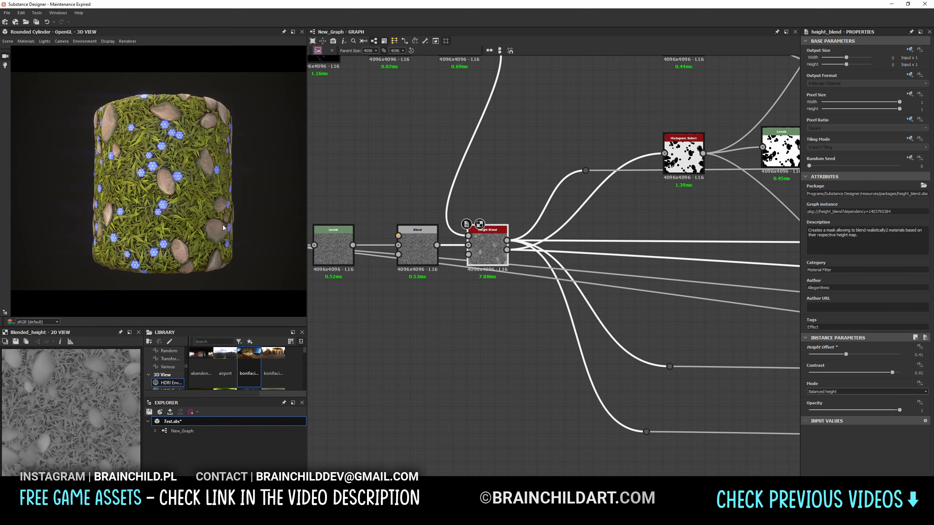
# Raise the Histogram Range feeding the Height output from 0.5 to 1.
pyautogui.scroll(-5, 500, 240)
pyautogui.doubleClick(710, 263)
pyautogui.scroll(5, 790, 282)
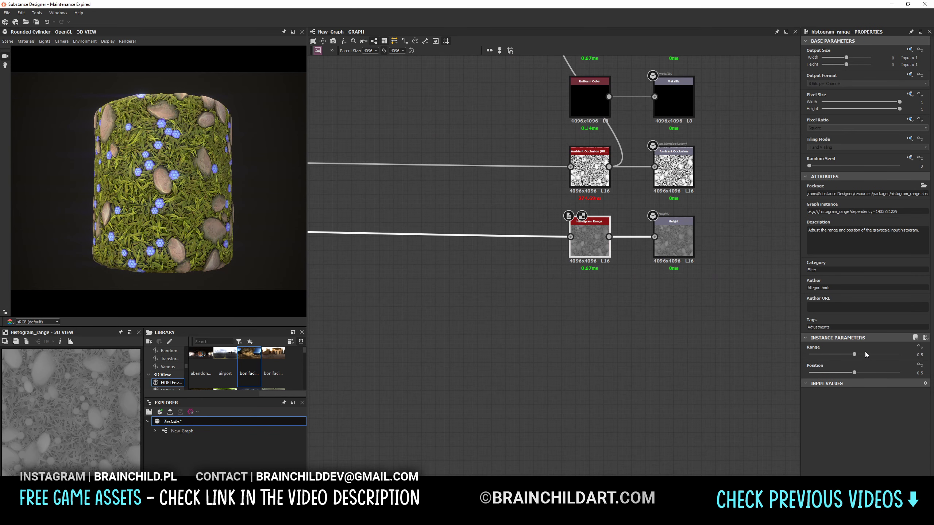
pyautogui.click(401, 200)
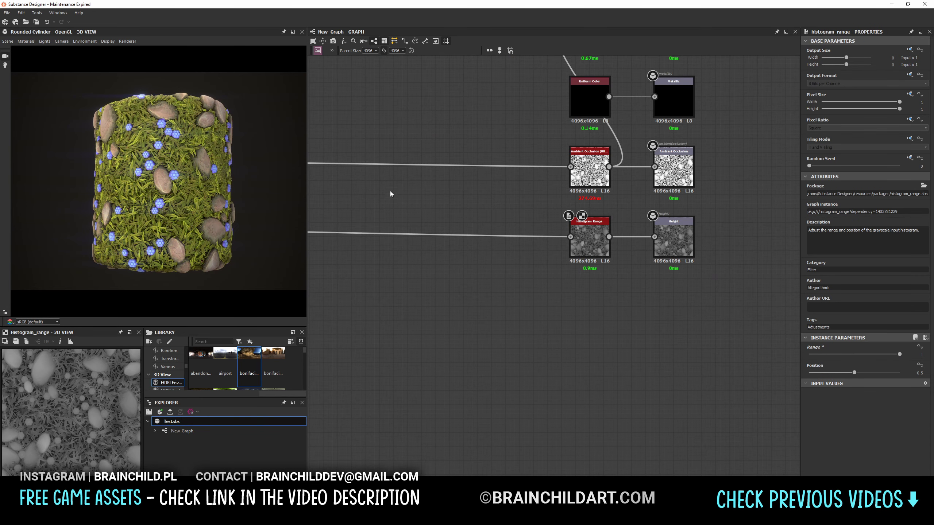
pyautogui.moveTo(264, 199); pyautogui.dragTo(243, 202)
pyautogui.scroll(-5, 579, 247)
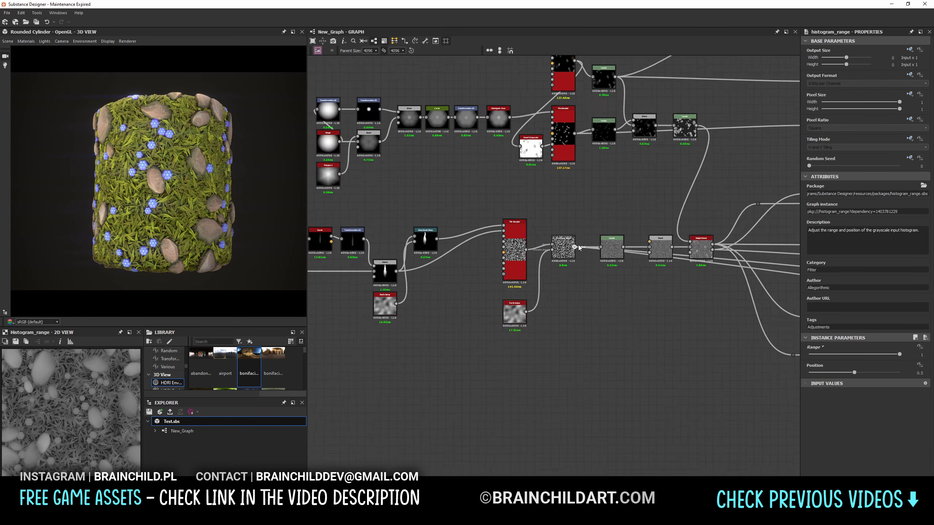
pyautogui.scroll(5, 579, 248)
# Nudge the grass Levels midtone handle and save Test.sbs.
pyautogui.click(477, 221)
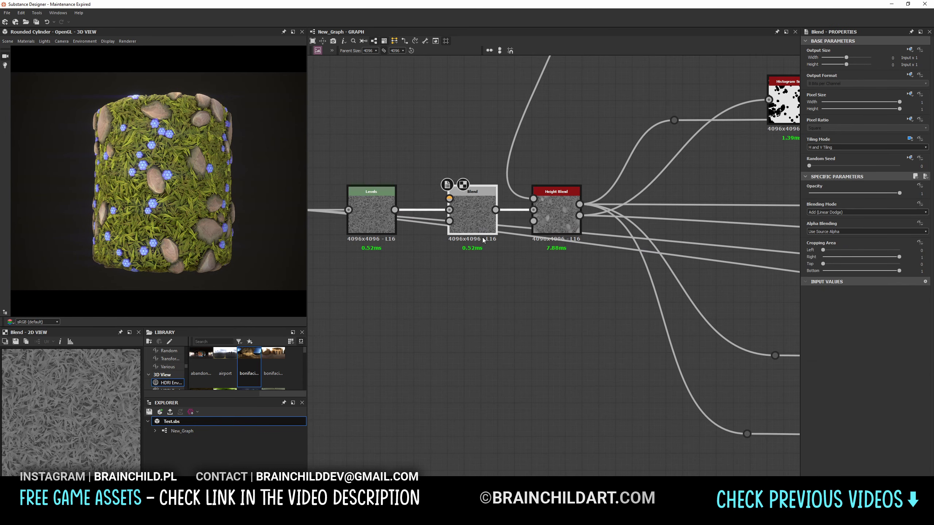
pyautogui.click(371, 213)
pyautogui.moveTo(371, 214); pyautogui.dragTo(400, 215, button='middle')
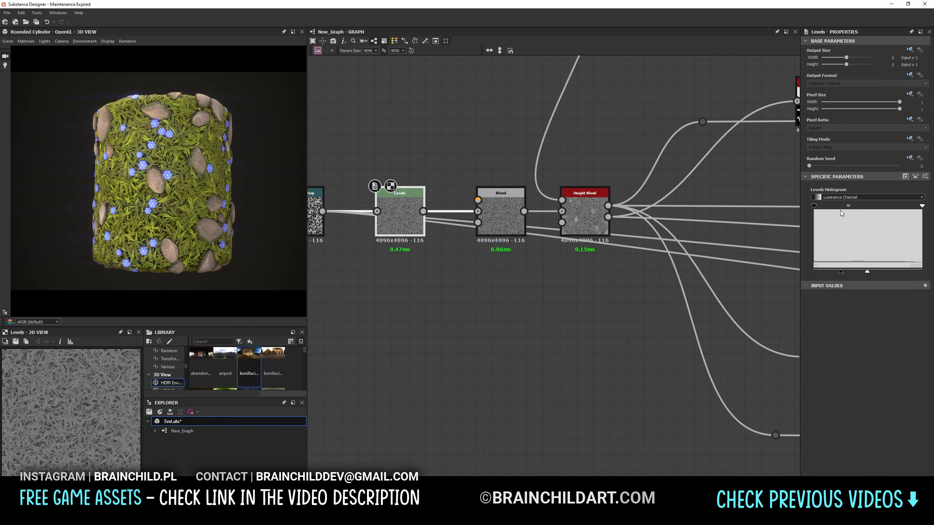
pyautogui.moveTo(848, 207); pyautogui.dragTo(857, 207)
pyautogui.hotkey('ctrl', 's')
pyautogui.moveTo(457, 242); pyautogui.dragTo(385, 242, button='middle')
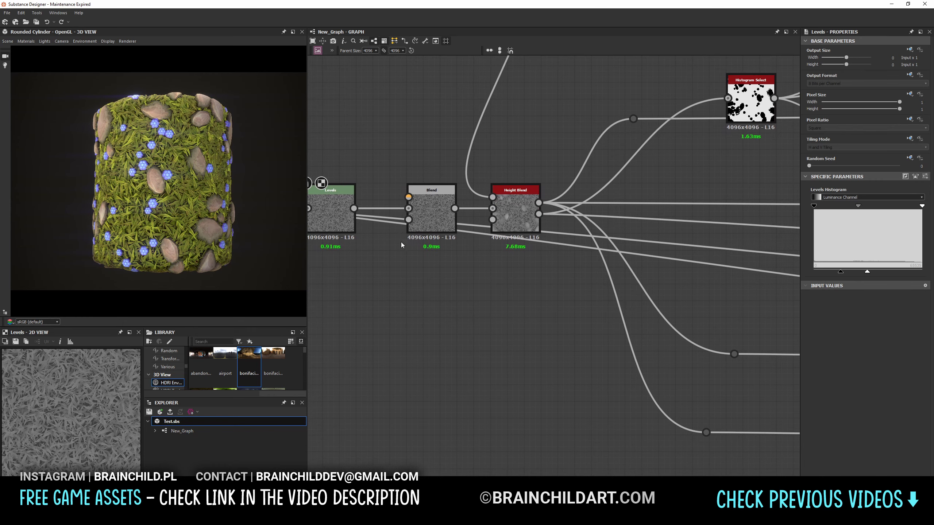
pyautogui.scroll(-3, 457, 242)
pyautogui.scroll(2, 617, 249)
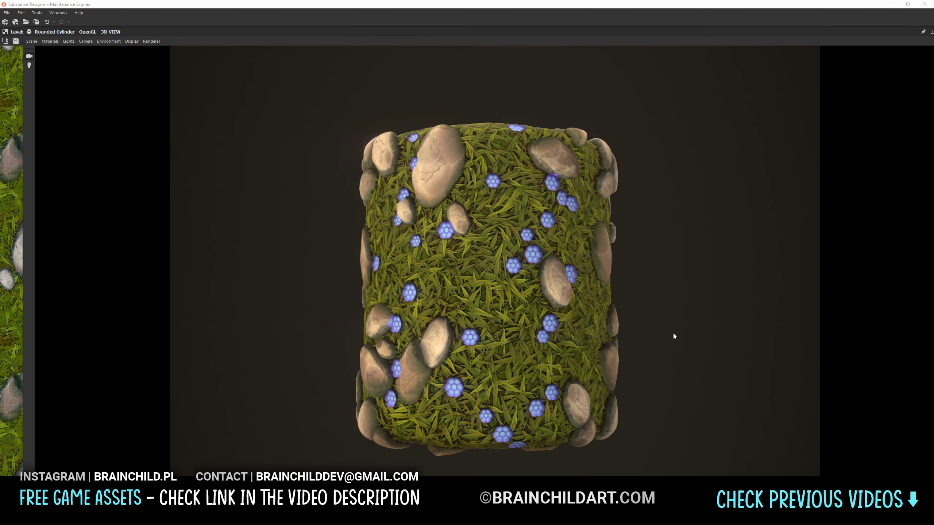
# Sweep the light around the cylinder, zoom, pan and spin it to inspect the grass.
pyautogui.moveTo(673, 336)
pyautogui.keyDown('shift'); pyautogui.mouseDown(button='right')
pyautogui.moveTo(417, 331)
pyautogui.moveTo(520, 342)
pyautogui.mouseUp(button='right'); pyautogui.keyUp('shift')
pyautogui.moveTo(520, 342)
pyautogui.mouseDown()
pyautogui.moveTo(521, 354)
pyautogui.moveTo(500, 354)
pyautogui.moveTo(509, 342)
pyautogui.moveTo(557, 346)
pyautogui.mouseUp()
pyautogui.moveTo(557, 346)
pyautogui.keyDown('shift'); pyautogui.mouseDown(button='right')
pyautogui.moveTo(525, 345)
pyautogui.moveTo(571, 347)
pyautogui.moveTo(547, 348)
pyautogui.moveTo(562, 348)
pyautogui.mouseUp(button='right'); pyautogui.keyUp('shift')
pyautogui.scroll(-2, 562, 352)
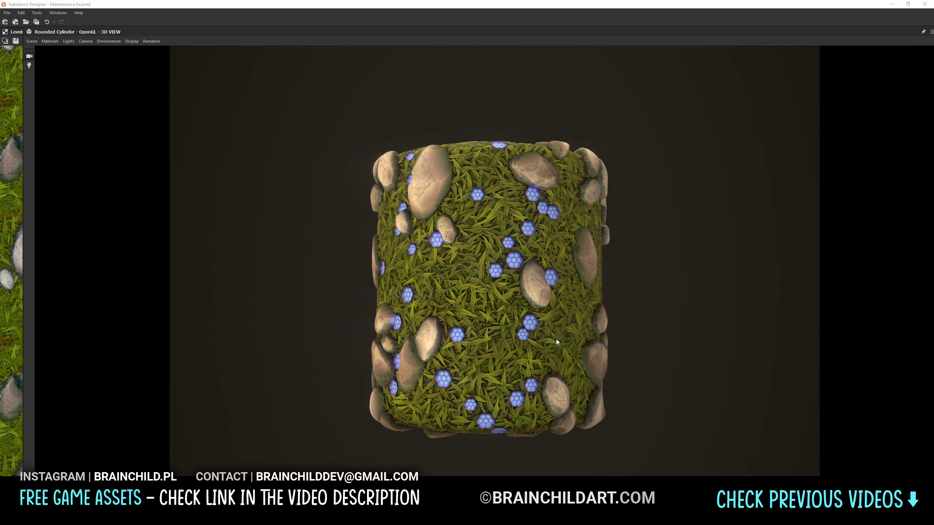
pyautogui.scroll(1, 557, 343)
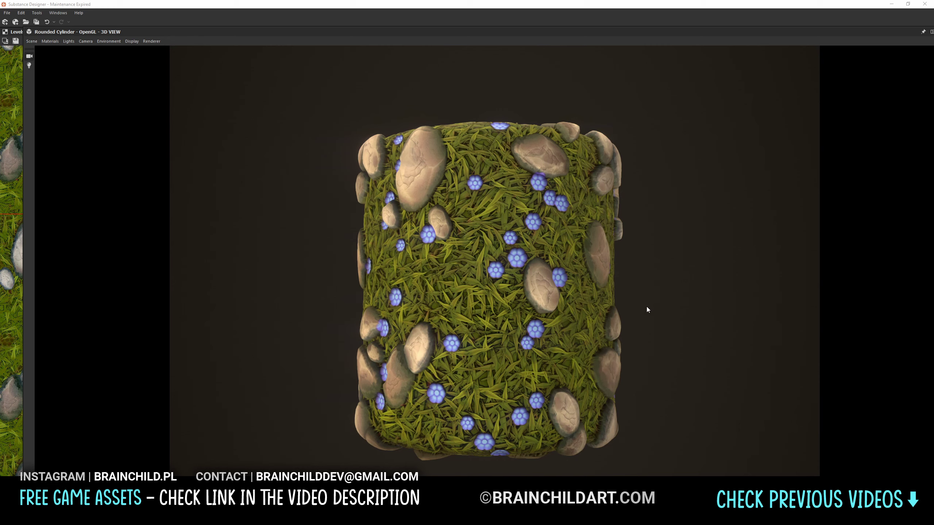
pyautogui.moveTo(646, 310); pyautogui.dragTo(676, 305, button='middle')
pyautogui.moveTo(674, 304); pyautogui.dragTo(668, 307)
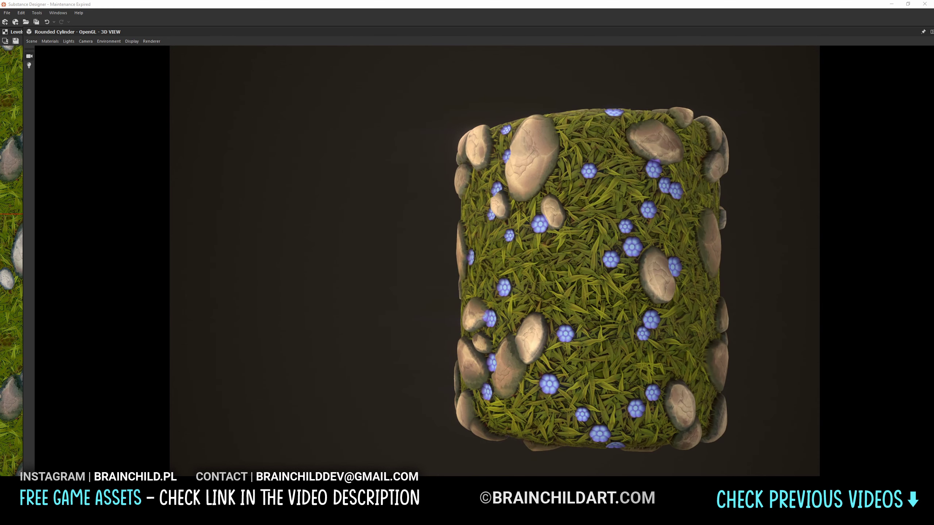